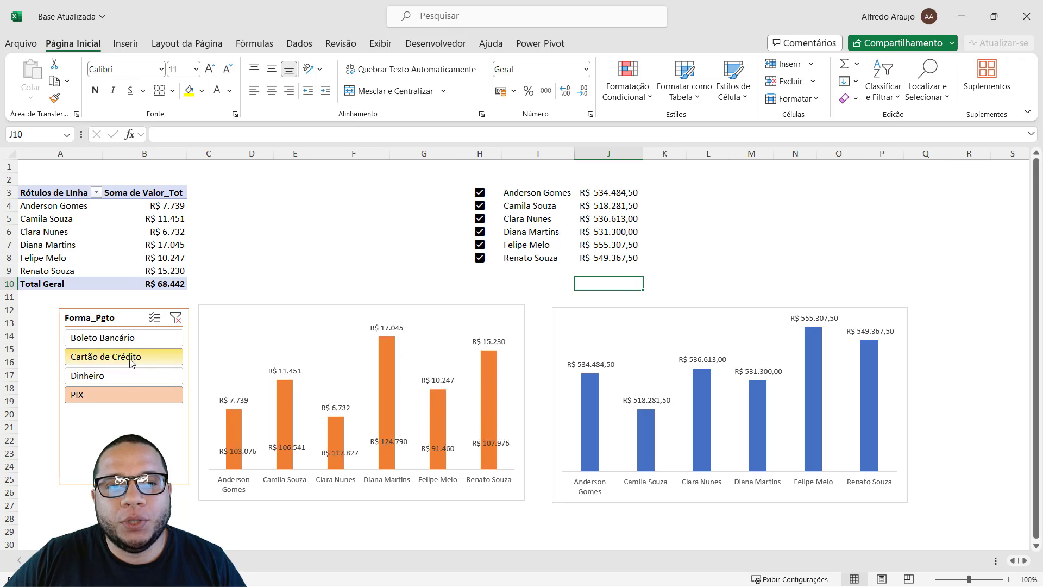
Filter the example pivot table and chart to Cartão de Crédito, then toggle the salesperson checkboxes in rows 5, 6 and 8 off and on.
{"action": "left_click", "coordinate": [128, 356]}
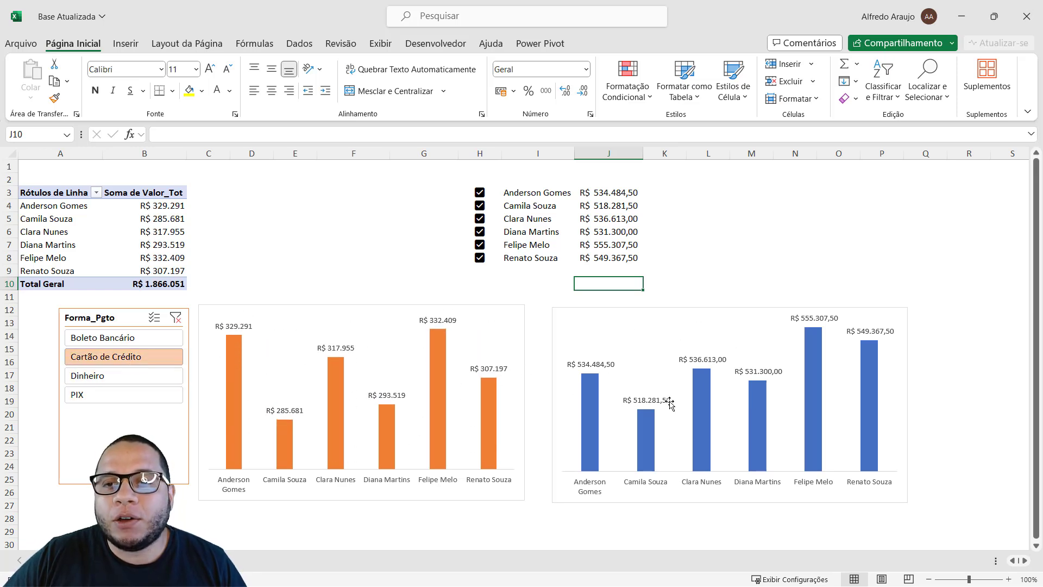
{"action": "left_click", "coordinate": [479, 258]}
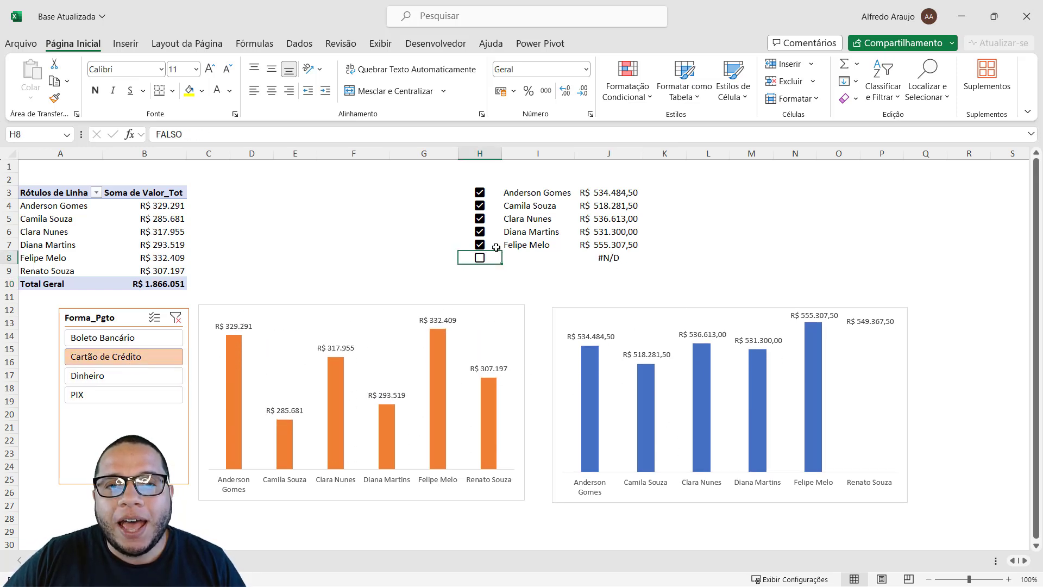
{"action": "left_click", "coordinate": [480, 218]}
{"action": "left_click", "coordinate": [479, 232]}
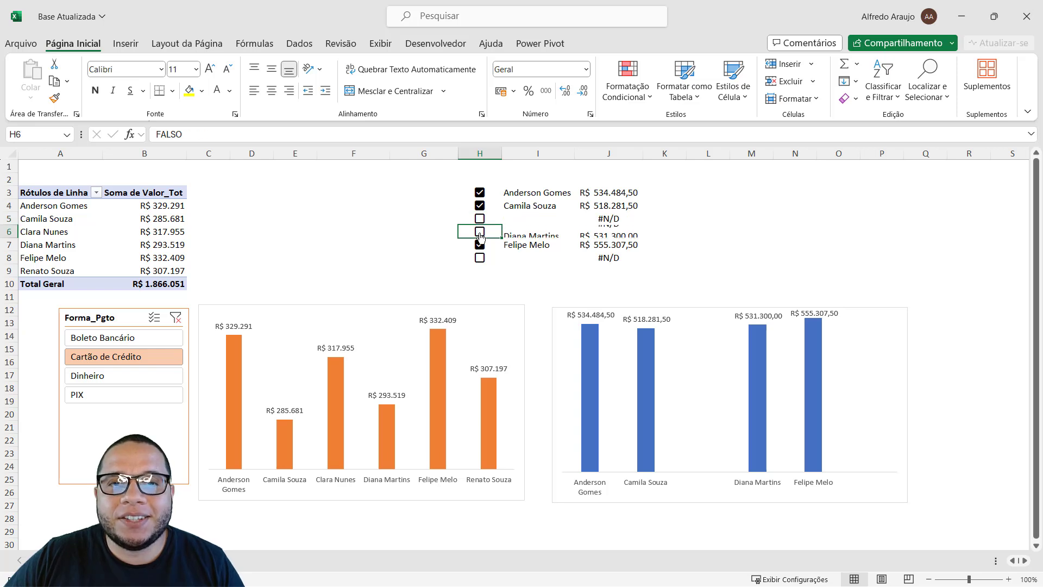
{"action": "left_click", "coordinate": [480, 232]}
{"action": "left_click", "coordinate": [480, 218]}
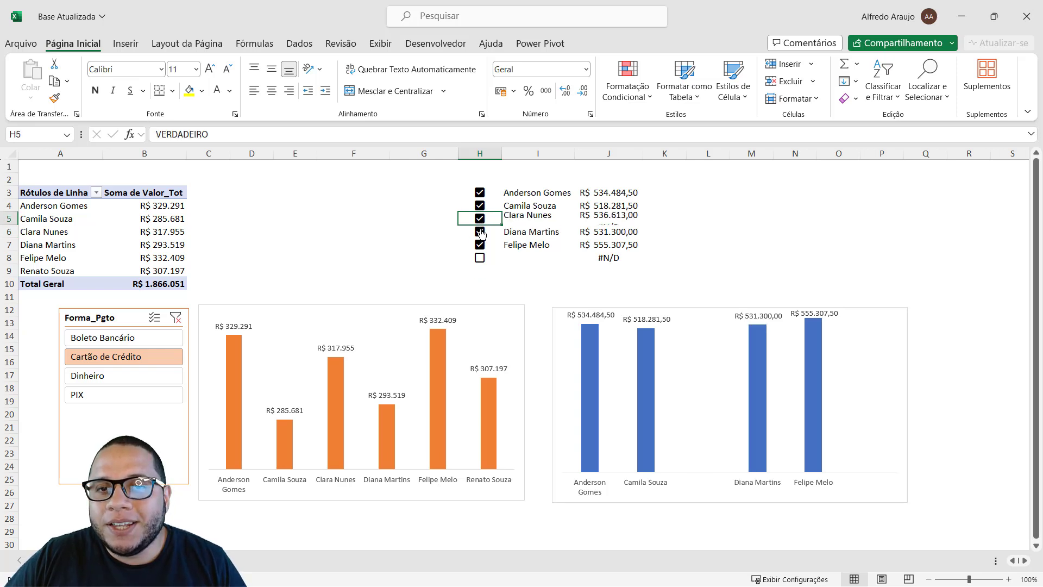
{"action": "left_click", "coordinate": [480, 258]}
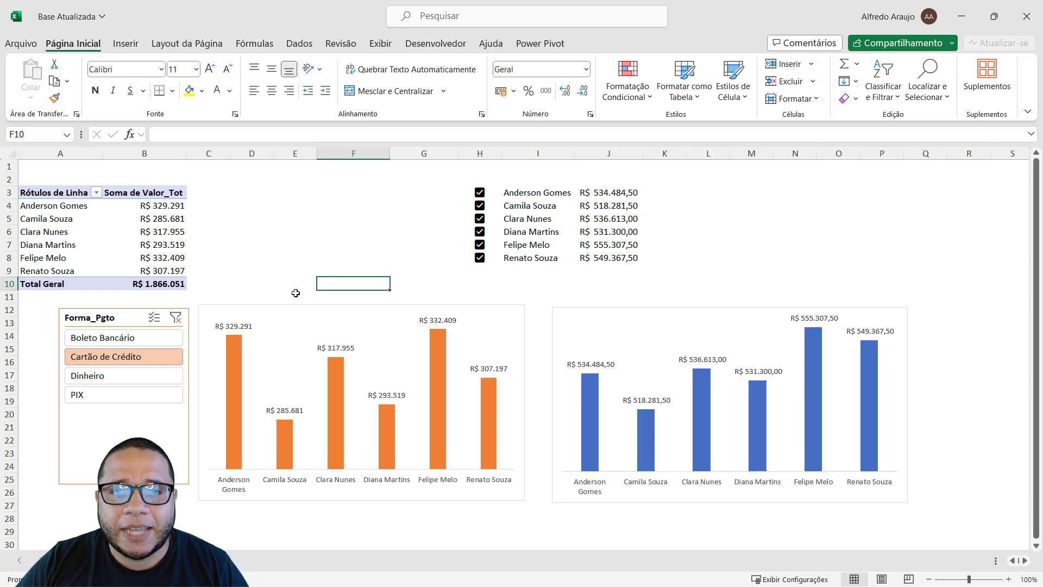
Toggle the salesperson checkboxes in H6 and H7 off and back on to test the blue column chart.
{"action": "left_click", "coordinate": [302, 269]}
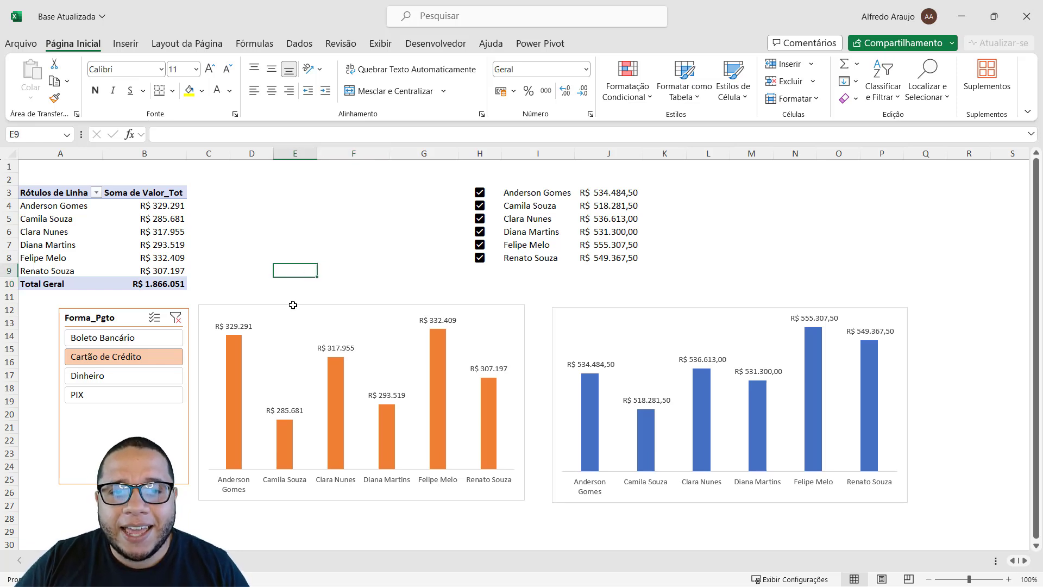
{"action": "left_click", "coordinate": [480, 244]}
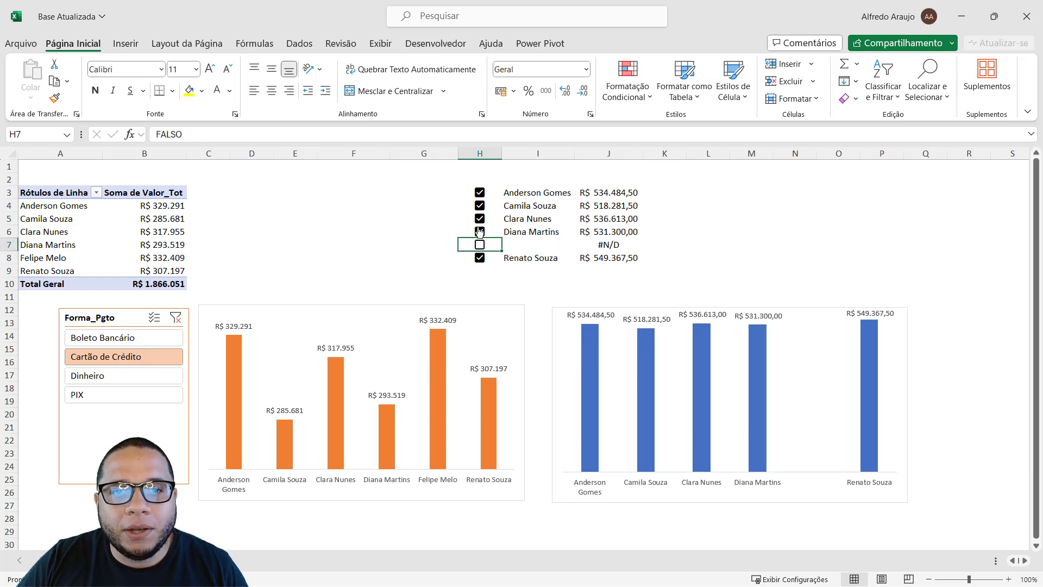
{"action": "left_click", "coordinate": [479, 231]}
{"action": "left_click", "coordinate": [479, 232]}
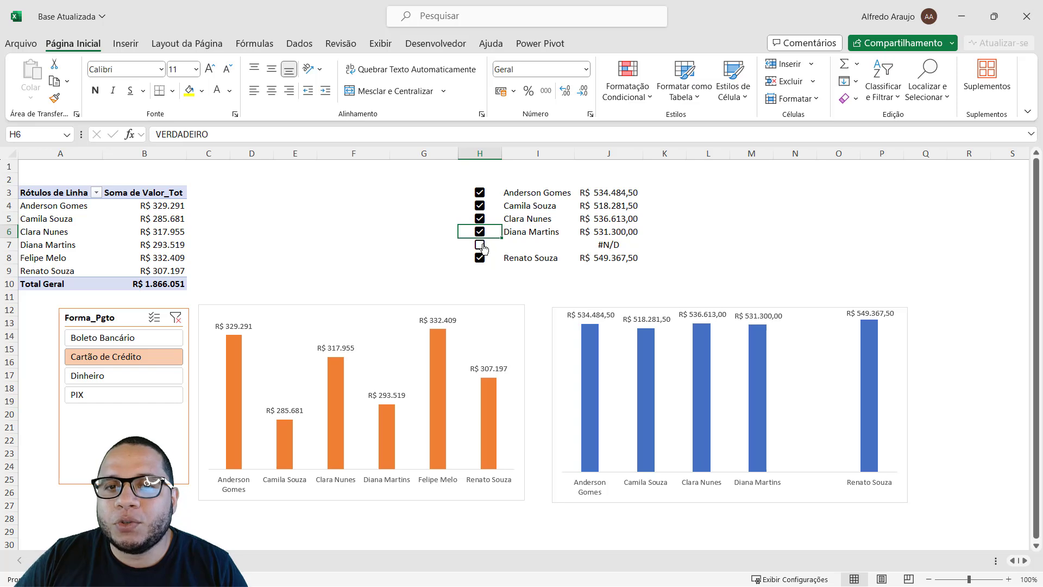
{"action": "left_click", "coordinate": [480, 246]}
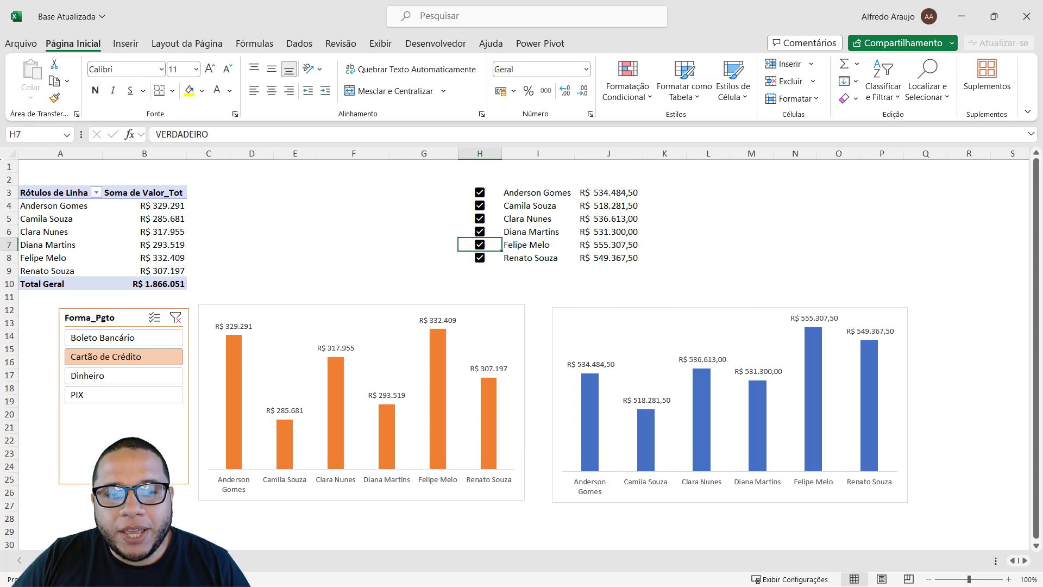
Delete the example worksheet containing the finished pivot table and charts.
{"action": "right_click", "coordinate": [104, 560]}
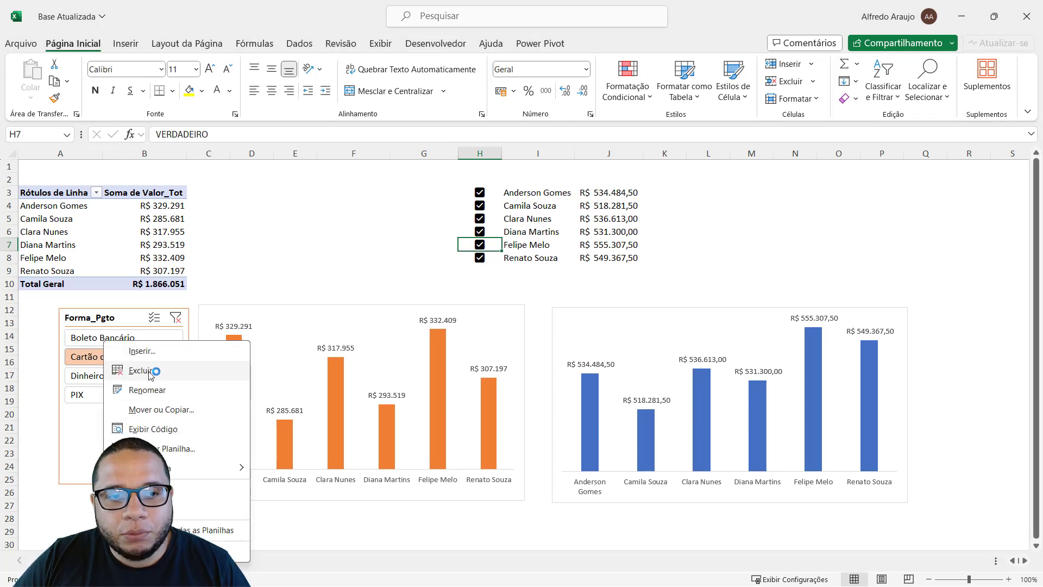
{"action": "left_click", "coordinate": [147, 371]}
{"action": "left_click", "coordinate": [553, 327]}
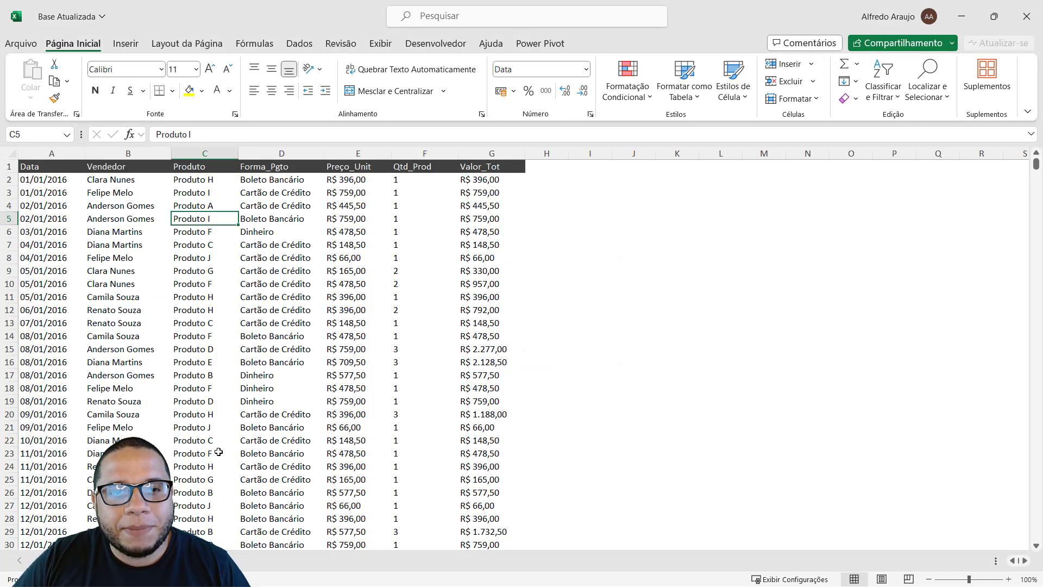
Create a pivot table on a new worksheet from the sales data range Base!$A$1:$G$5147.
{"action": "left_click", "coordinate": [281, 361]}
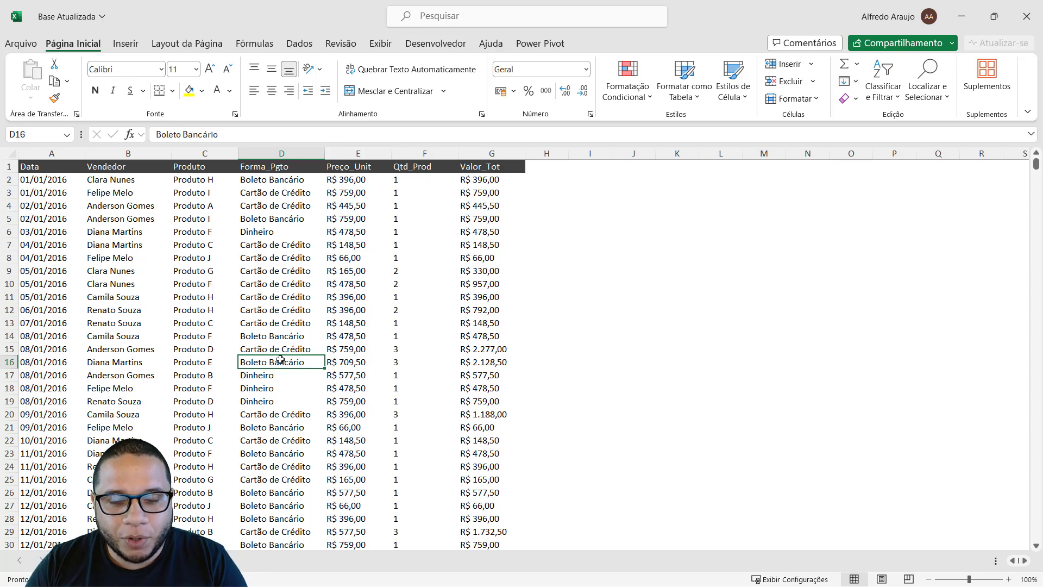
{"action": "left_click", "coordinate": [202, 233]}
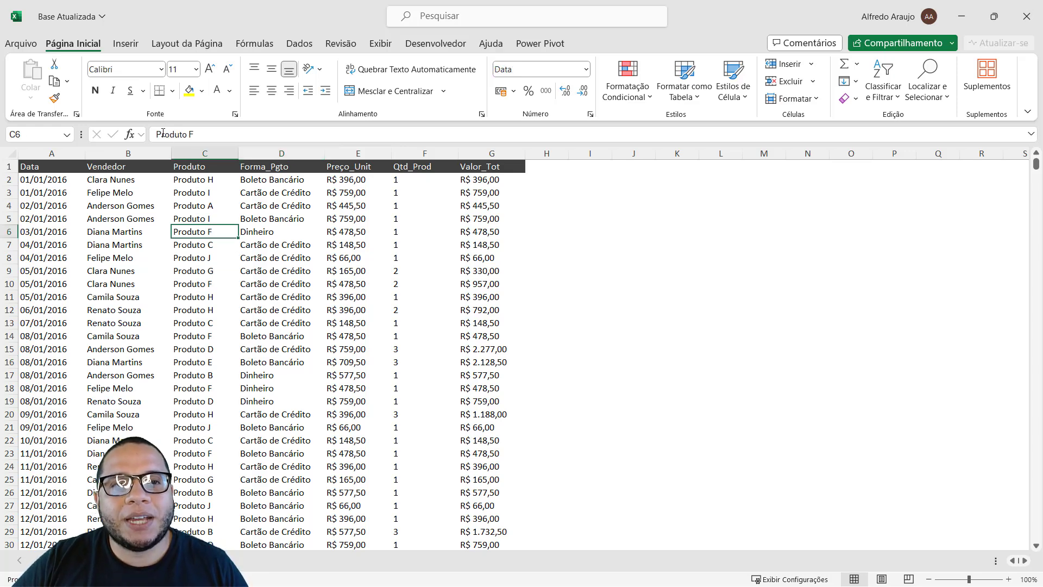
{"action": "left_click", "coordinate": [140, 210]}
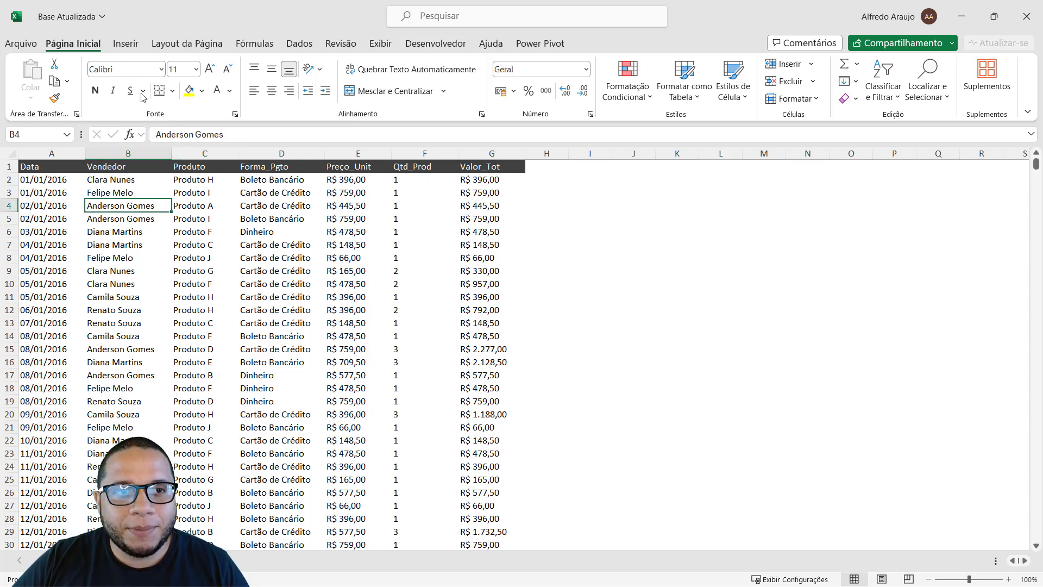
{"action": "left_click", "coordinate": [125, 43]}
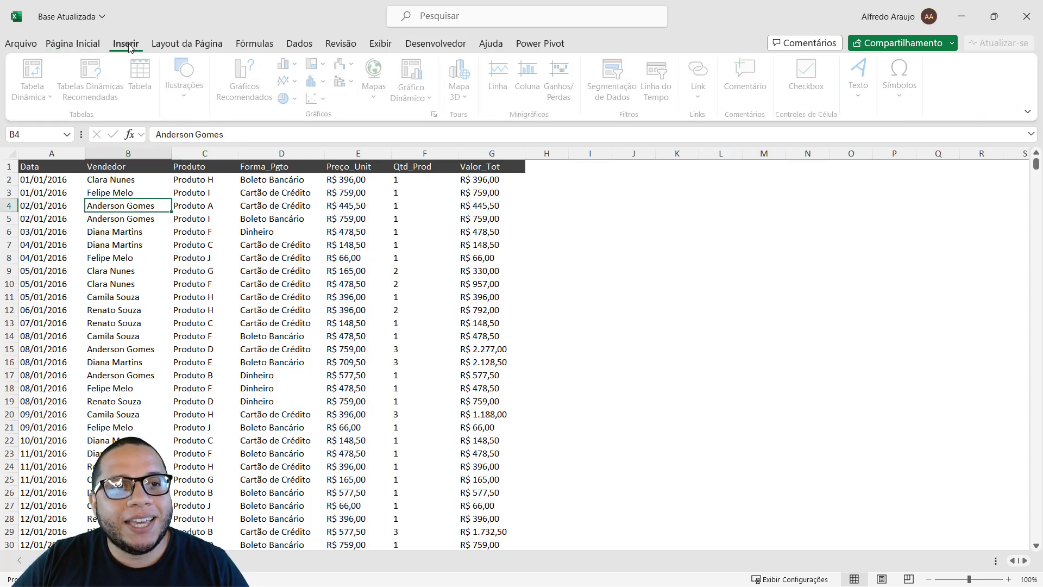
{"action": "left_click", "coordinate": [36, 69]}
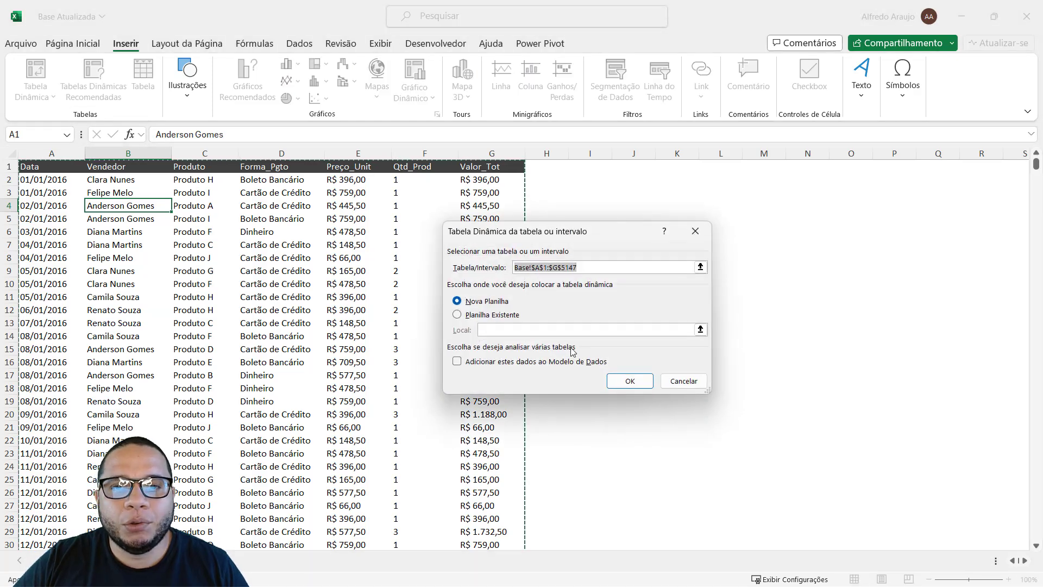
{"action": "left_click", "coordinate": [629, 380]}
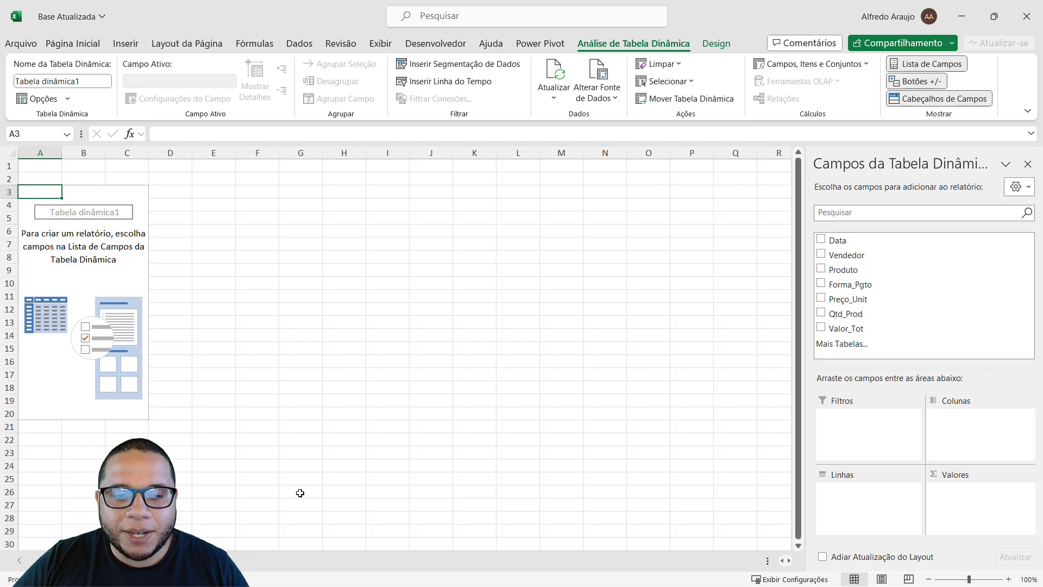
Review the columns of the sales data sheet, from Data through Valor_Tot, and compare them with the pivot table's fields.
{"action": "left_click", "coordinate": [133, 560]}
{"action": "left_click_drag", "start_coordinate": [53, 166], "coordinate": [56, 258]}
{"action": "left_click_drag", "start_coordinate": [125, 166], "coordinate": [125, 258]}
{"action": "left_click_drag", "start_coordinate": [201, 166], "coordinate": [205, 257]}
{"action": "left_click_drag", "start_coordinate": [272, 179], "coordinate": [283, 258]}
{"action": "left_click_drag", "start_coordinate": [358, 166], "coordinate": [359, 245]}
{"action": "left_click_drag", "start_coordinate": [424, 167], "coordinate": [425, 258]}
{"action": "left_click", "coordinate": [492, 232]}
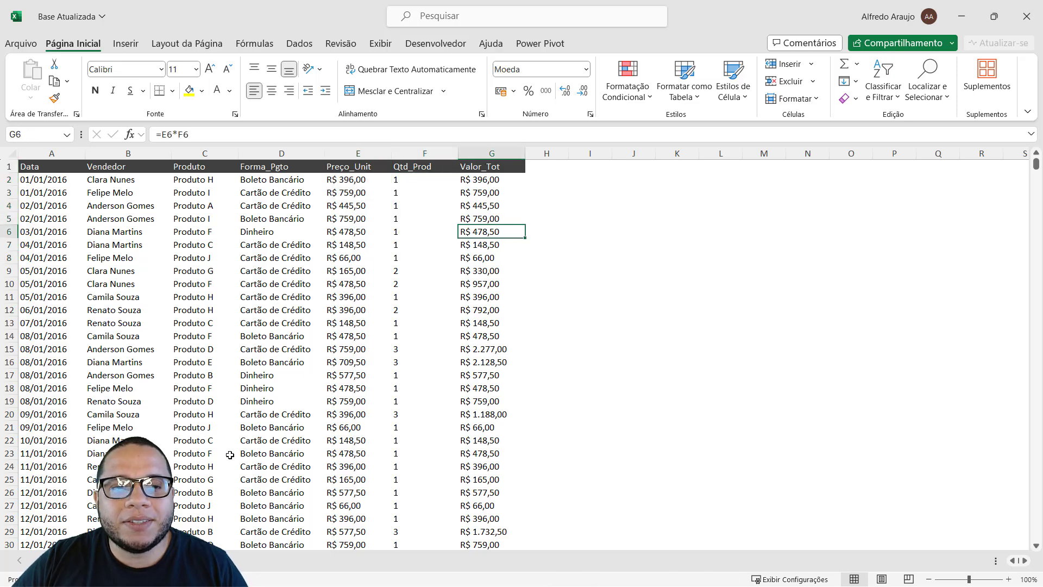
{"action": "left_click", "coordinate": [82, 560]}
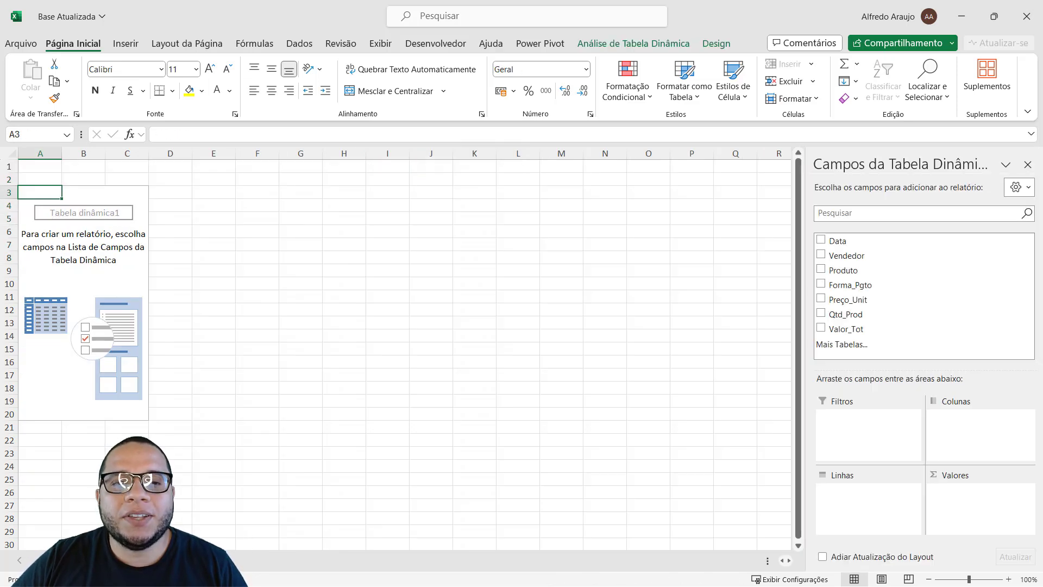
{"action": "left_click", "coordinate": [109, 561]}
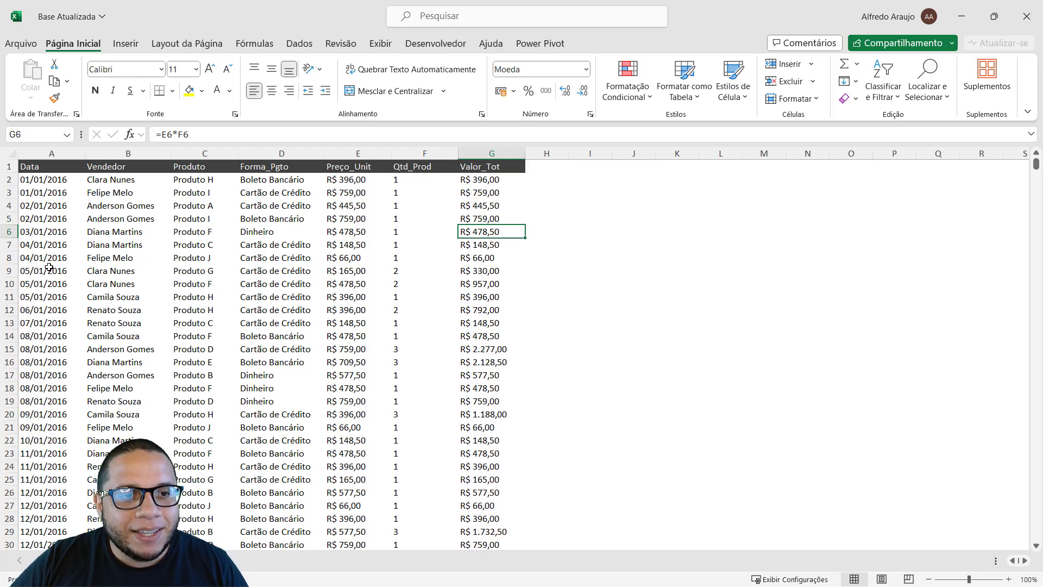
{"action": "left_click_drag", "start_coordinate": [47, 259], "coordinate": [130, 258]}
{"action": "left_click_drag", "start_coordinate": [234, 260], "coordinate": [478, 245]}
{"action": "left_click", "coordinate": [102, 310]}
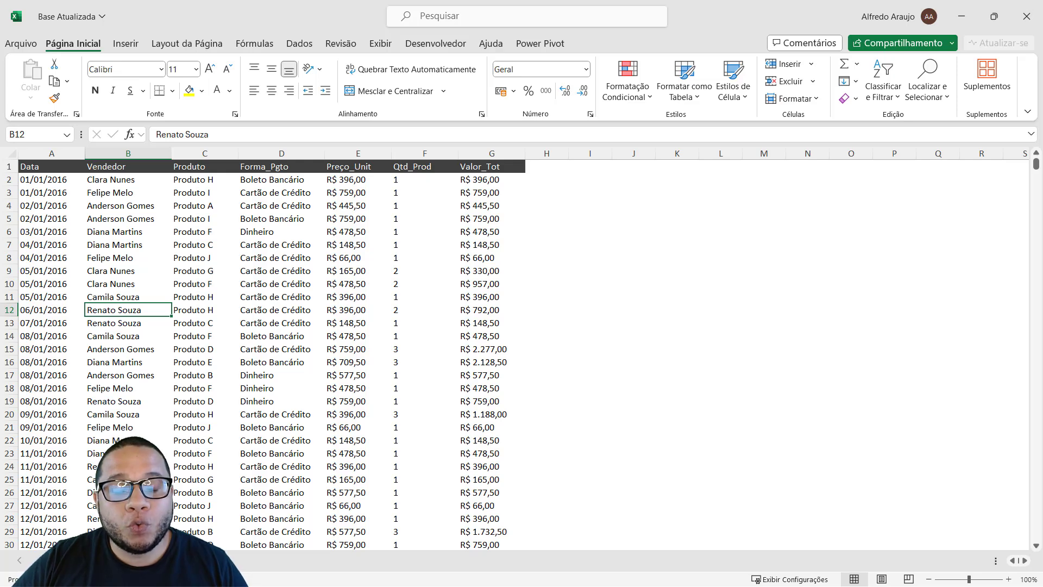
Place Vendedor in the pivot table's rows and the sum of Valor_Tot in its values.
{"action": "left_click", "coordinate": [61, 560]}
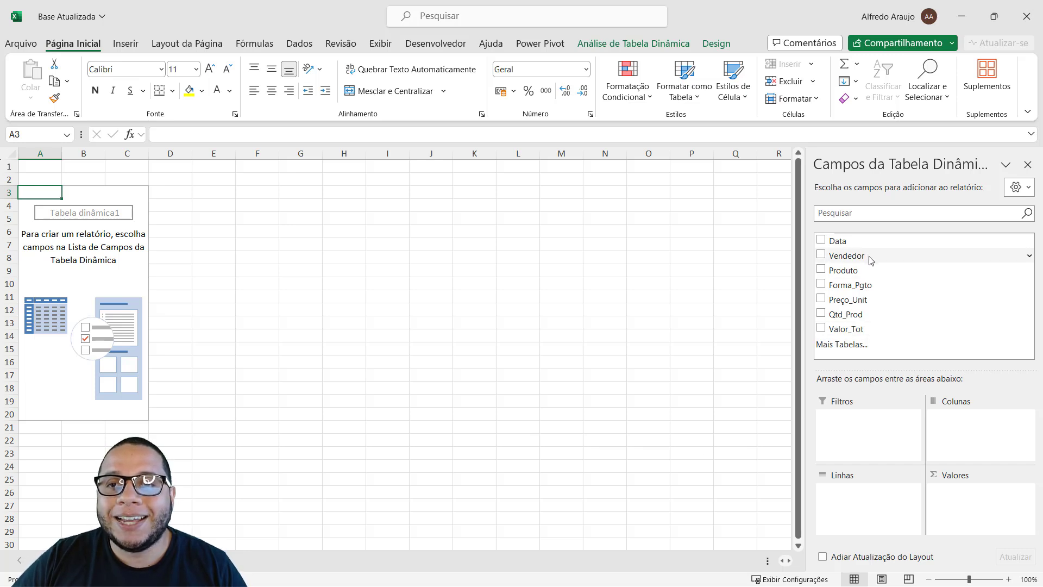
{"action": "left_click_drag", "start_coordinate": [870, 260], "coordinate": [871, 504]}
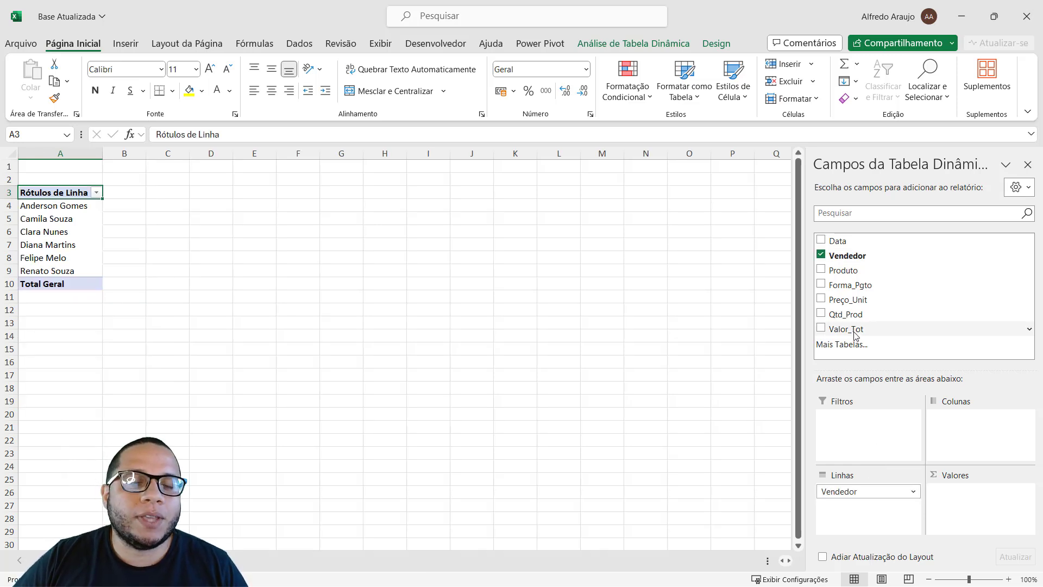
{"action": "left_click_drag", "start_coordinate": [858, 332], "coordinate": [953, 501]}
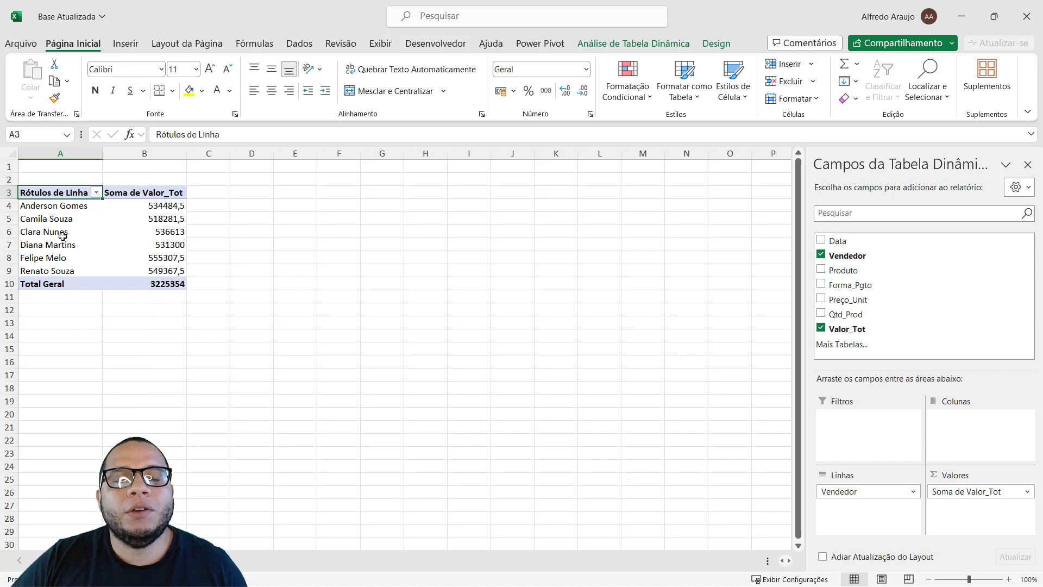
Examine the list of salespeople in the pivot table's row labels.
{"action": "scroll", "coordinate": [50, 237], "scroll_direction": "up", "scroll_amount": 4, "text": "ctrl"}
{"action": "scroll", "coordinate": [50, 237], "scroll_direction": "up", "scroll_amount": 4, "text": "ctrl"}
{"action": "left_click_drag", "start_coordinate": [97, 216], "coordinate": [97, 363]}
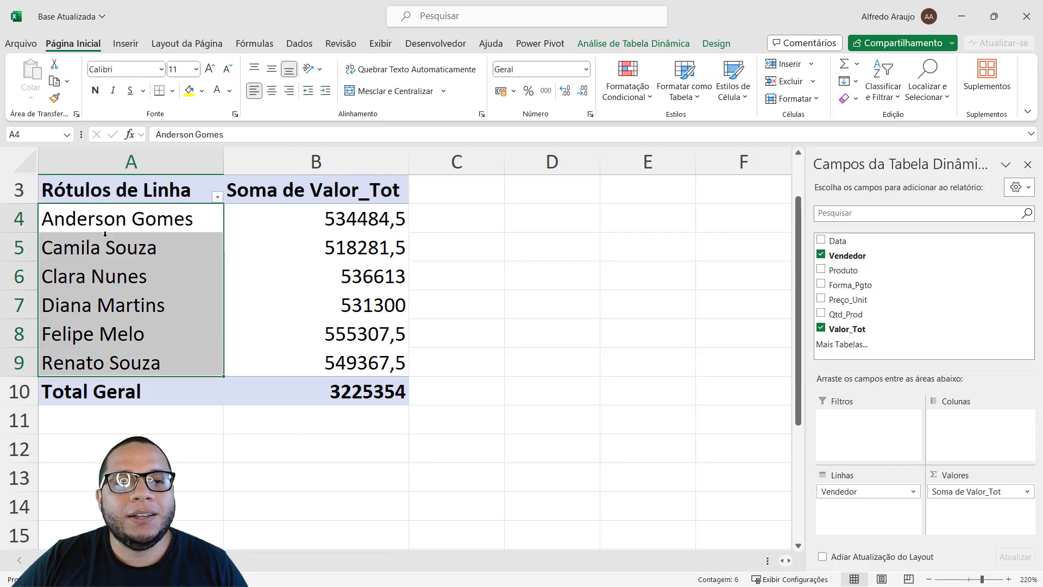
{"action": "key", "text": "Return"}
{"action": "key", "text": "Return"}
{"action": "key", "text": "Return"}
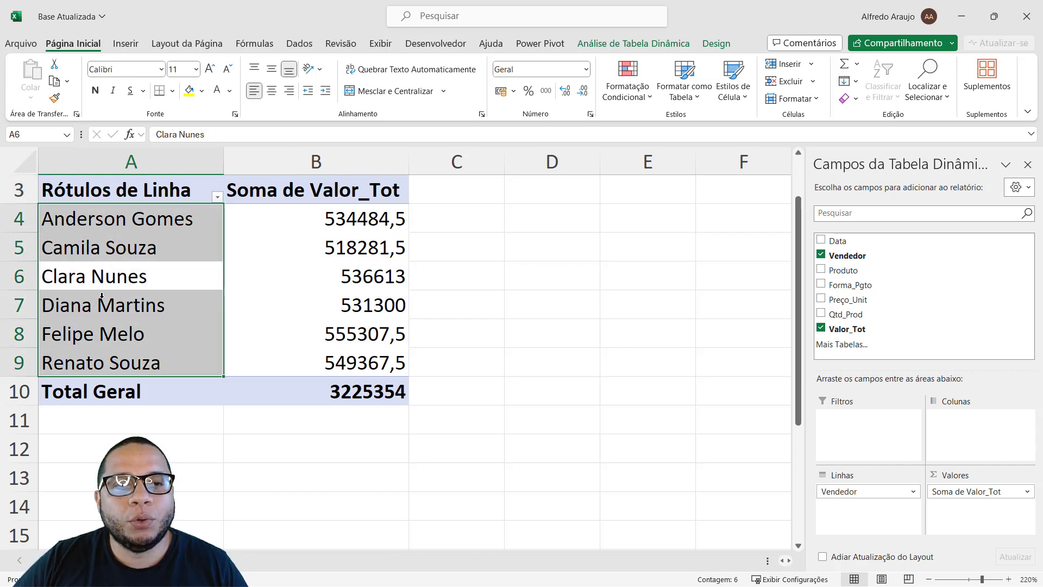
{"action": "key", "text": "Return"}
{"action": "key", "text": "Return"}
{"action": "left_click", "coordinate": [234, 282]}
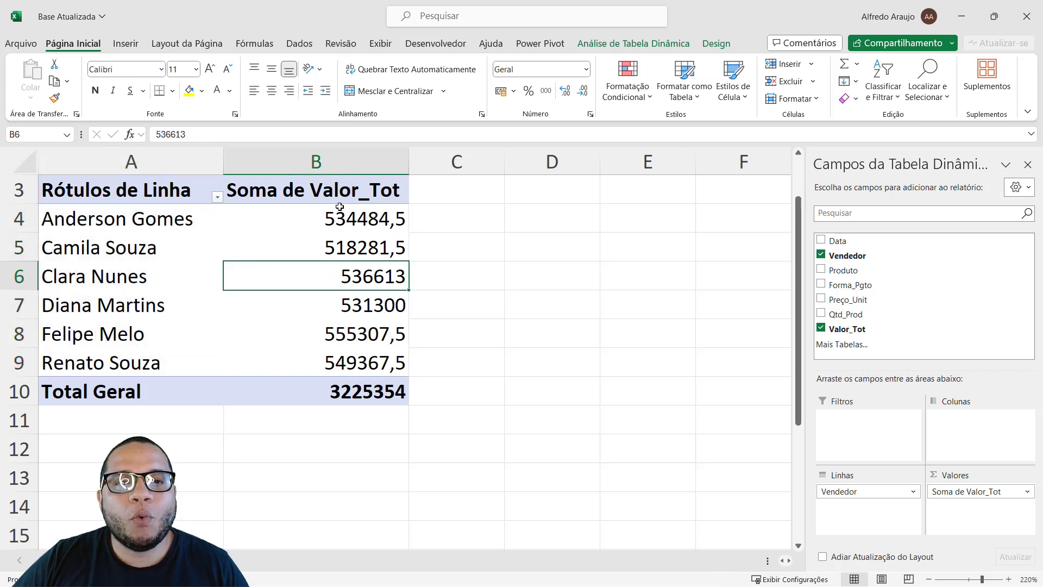
Format the pivot table's values in B4:B10 as R$ accounting currency with no decimal places.
{"action": "left_click_drag", "start_coordinate": [343, 209], "coordinate": [334, 373]}
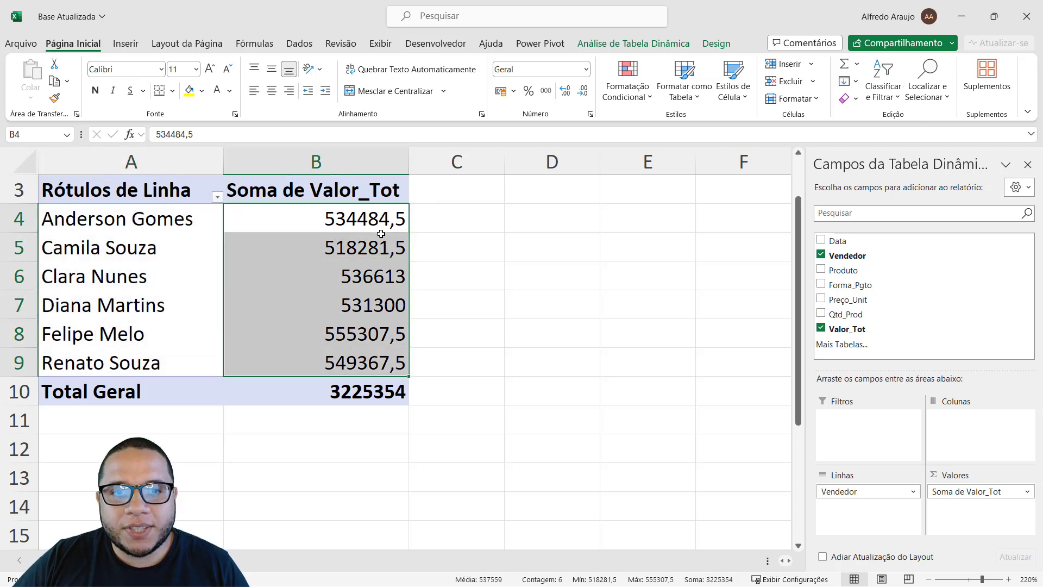
{"action": "left_click_drag", "start_coordinate": [379, 224], "coordinate": [380, 390]}
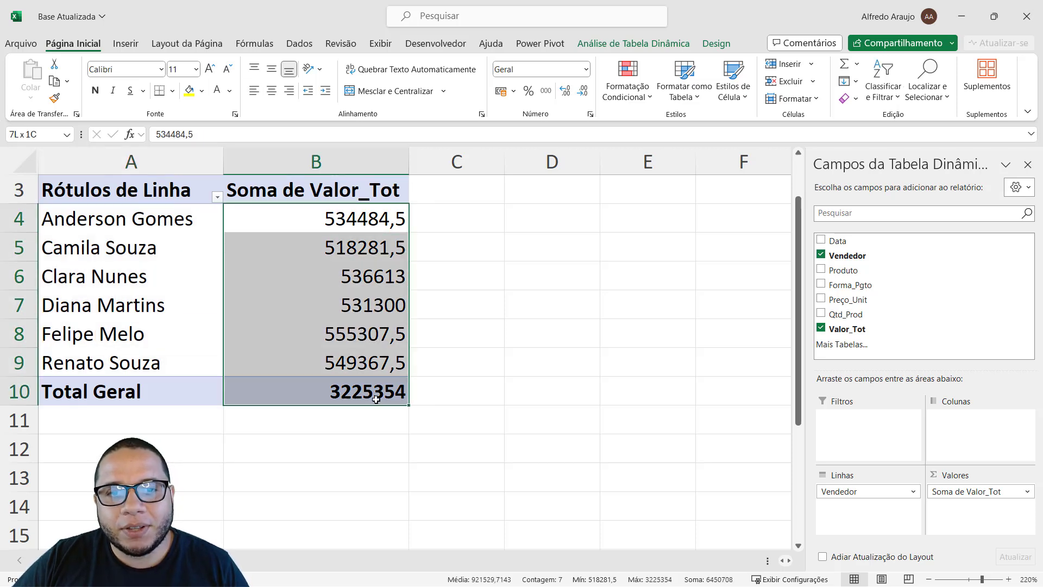
{"action": "left_click", "coordinate": [501, 91]}
{"action": "left_click", "coordinate": [582, 90]}
{"action": "left_click", "coordinate": [583, 91]}
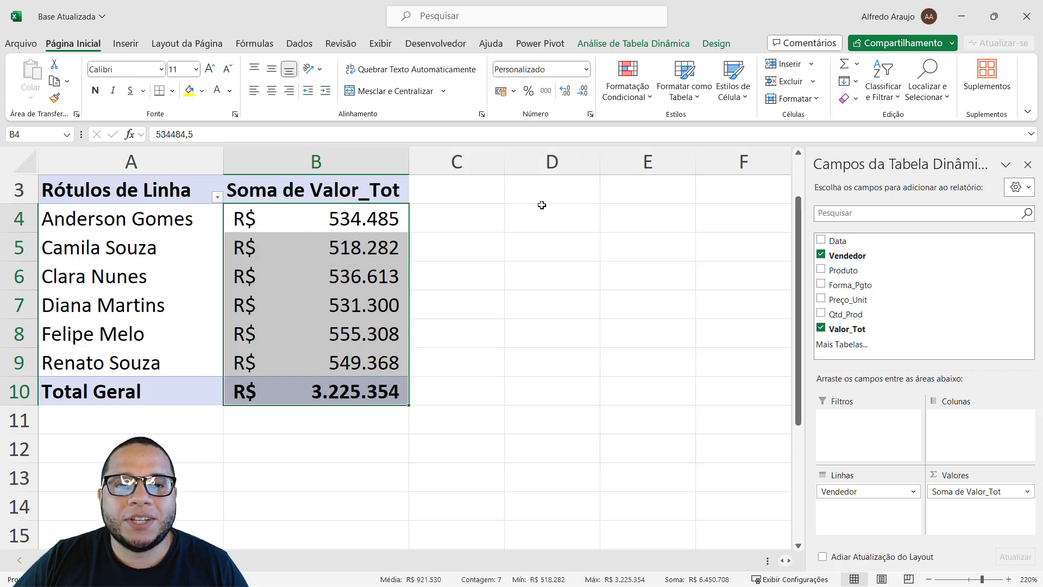
{"action": "left_click", "coordinate": [437, 236]}
Insert a 2D clustered column pivot chart from the salesperson pivot table and move it beside the table.
{"action": "mouse_move", "coordinate": [330, 250]}
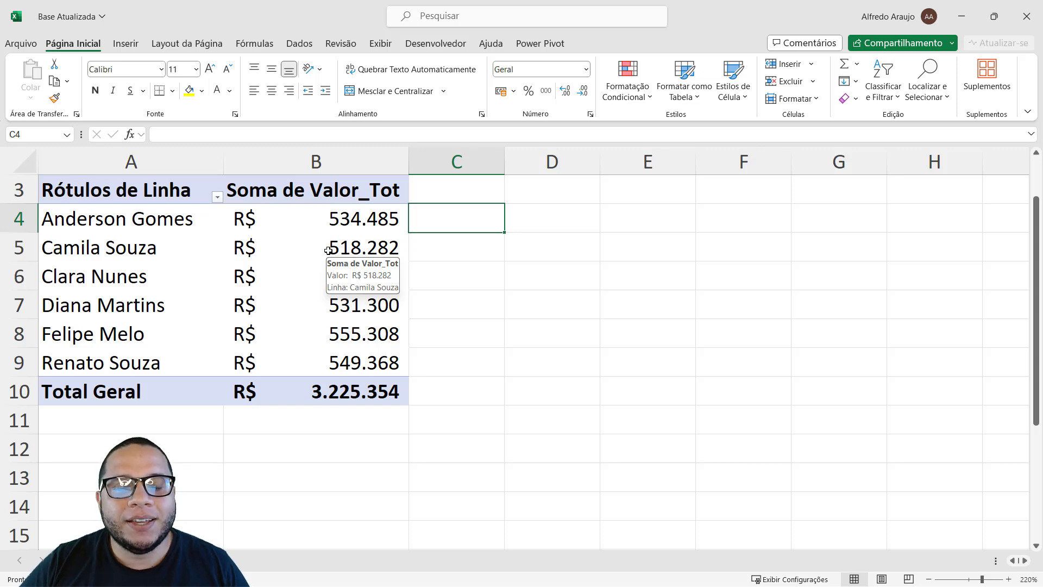
{"action": "left_click_drag", "start_coordinate": [121, 218], "coordinate": [329, 362]}
{"action": "left_click", "coordinate": [334, 277]}
{"action": "scroll", "coordinate": [334, 278], "scroll_direction": "down", "scroll_amount": 2}
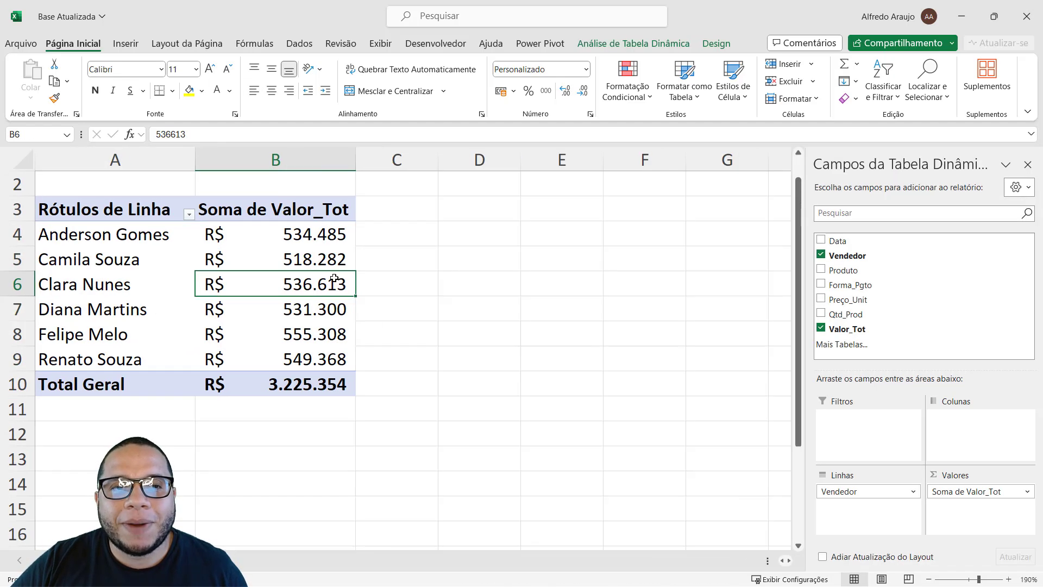
{"action": "left_click", "coordinate": [179, 253]}
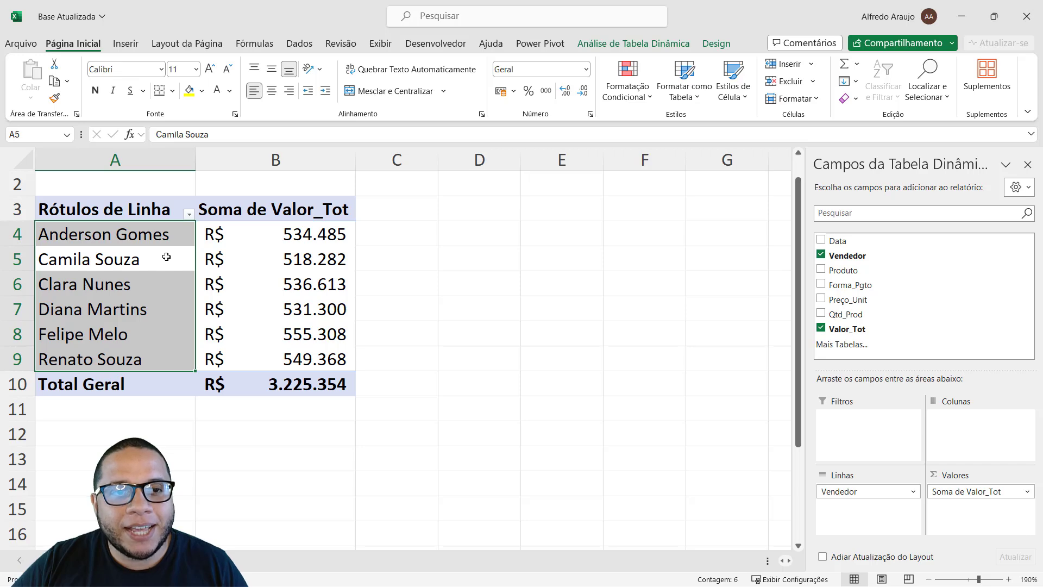
{"action": "left_click", "coordinate": [166, 257]}
{"action": "left_click", "coordinate": [126, 44]}
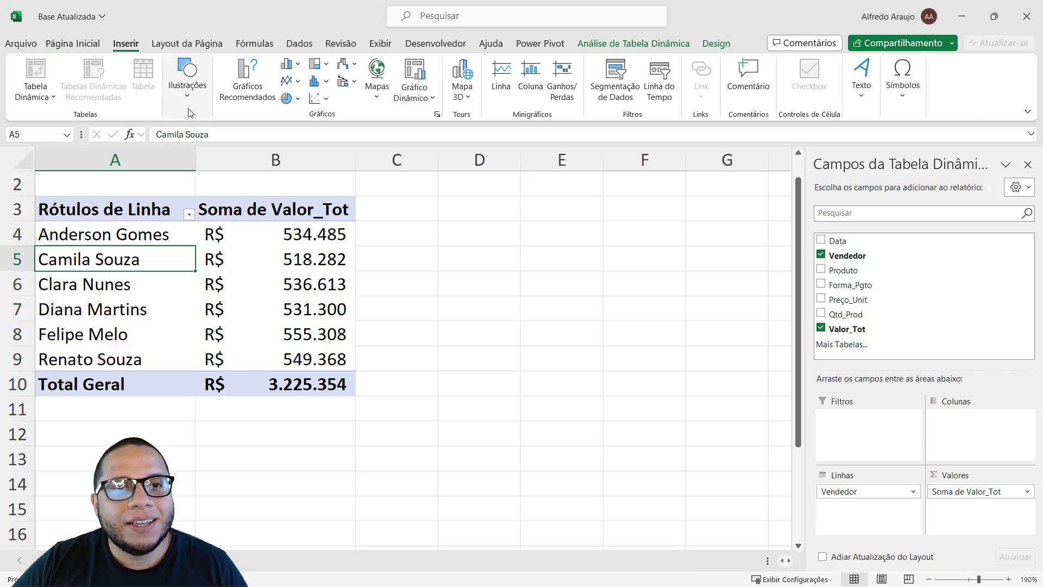
{"action": "left_click", "coordinate": [290, 63]}
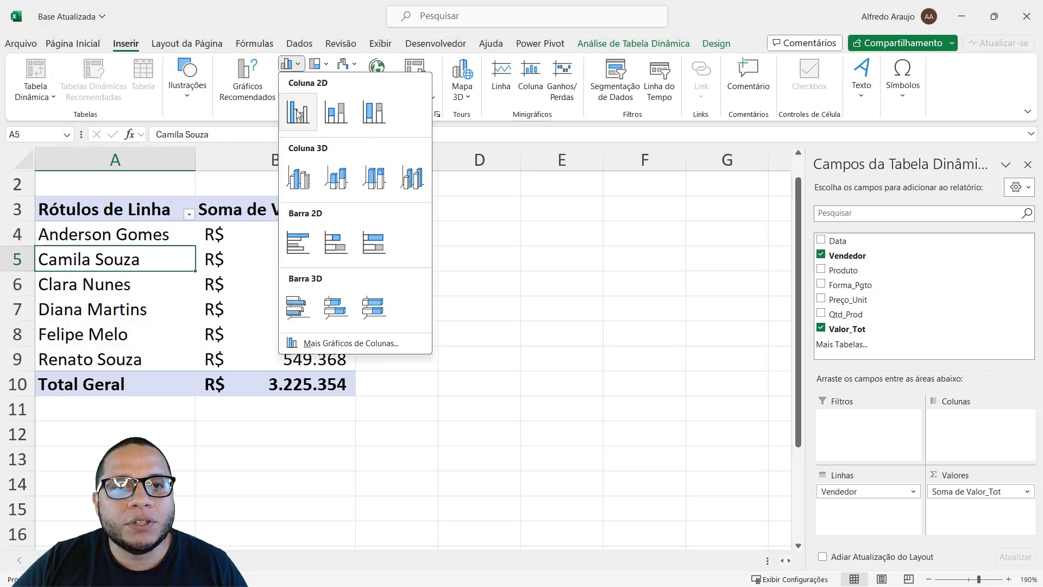
{"action": "left_click", "coordinate": [297, 115]}
{"action": "scroll", "coordinate": [562, 266], "scroll_direction": "down", "scroll_amount": 4}
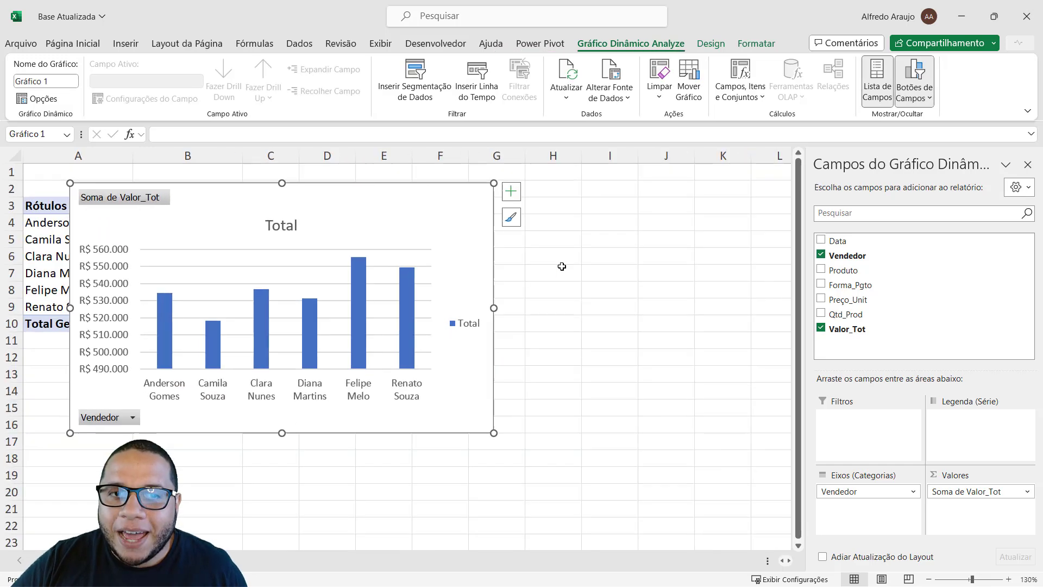
{"action": "left_click_drag", "start_coordinate": [363, 199], "coordinate": [540, 197]}
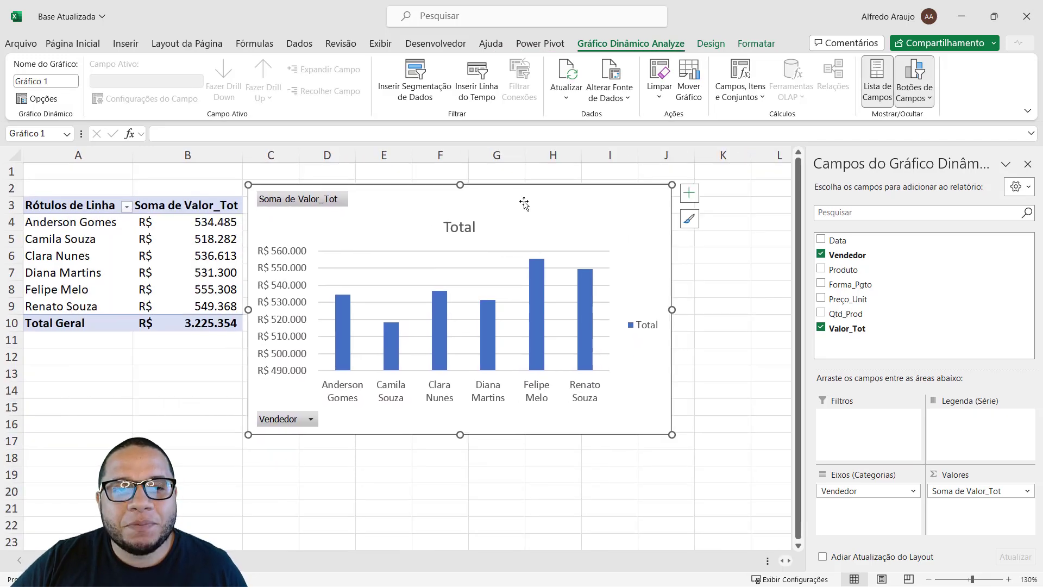
Compare the salesperson rows in the pivot table with the columns of the chart.
{"action": "left_click", "coordinate": [98, 354]}
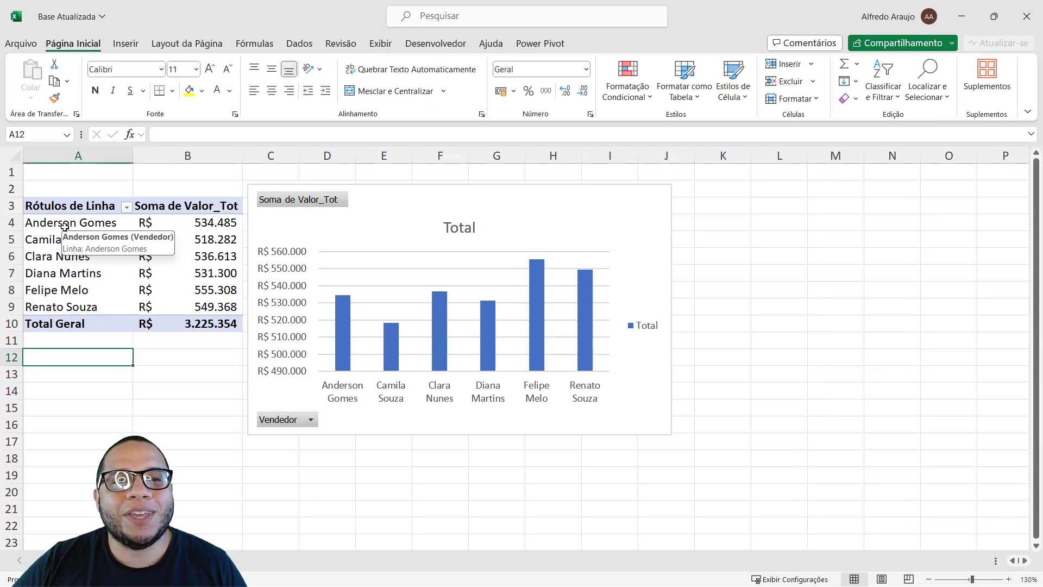
{"action": "left_click", "coordinate": [69, 225]}
{"action": "left_click", "coordinate": [79, 241]}
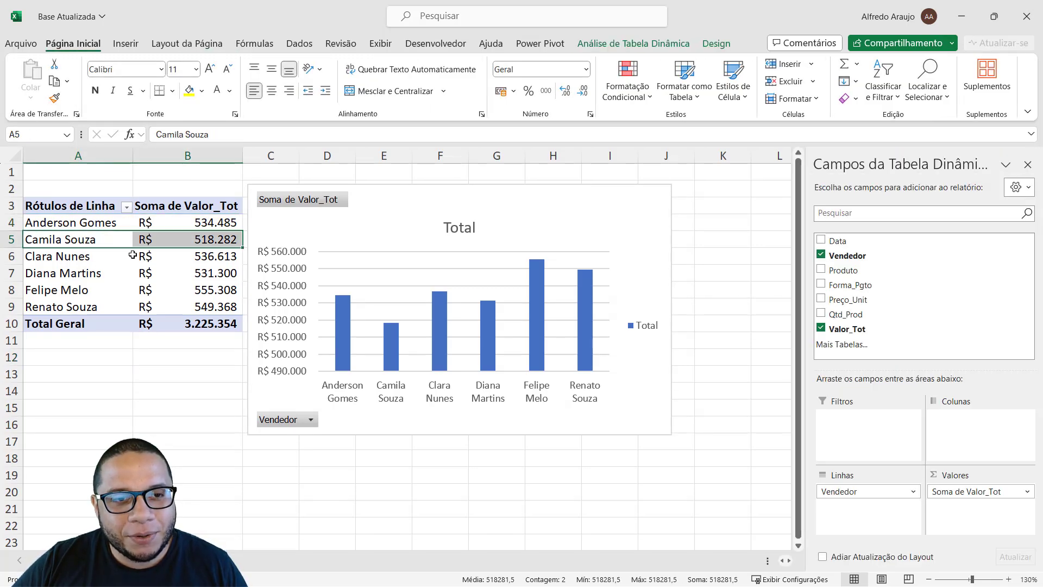
{"action": "left_click", "coordinate": [82, 258]}
{"action": "left_click", "coordinate": [147, 341]}
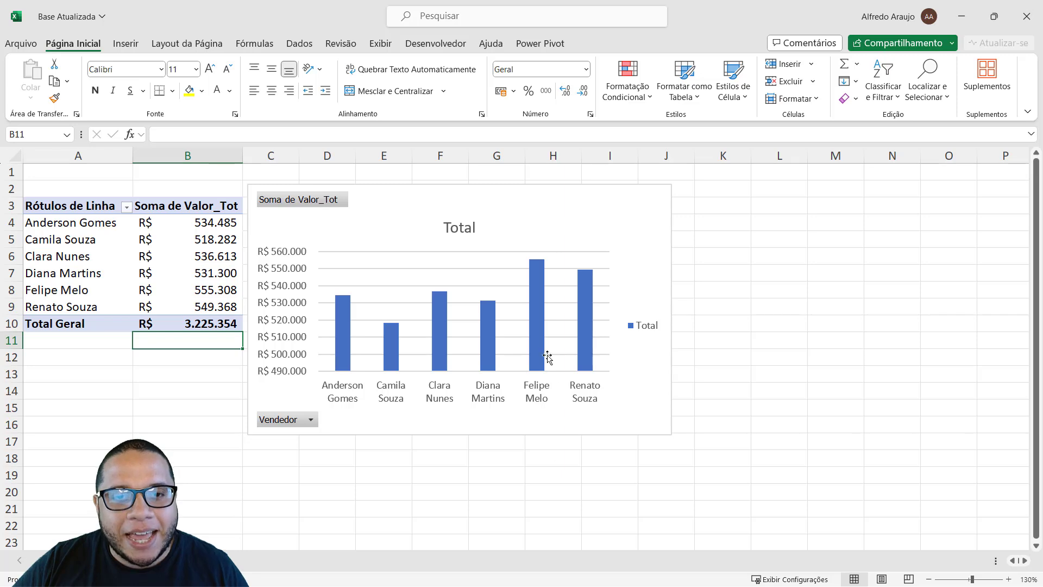
Delete the chart's title and legend, and hide all of its field buttons.
{"action": "left_click", "coordinate": [478, 234]}
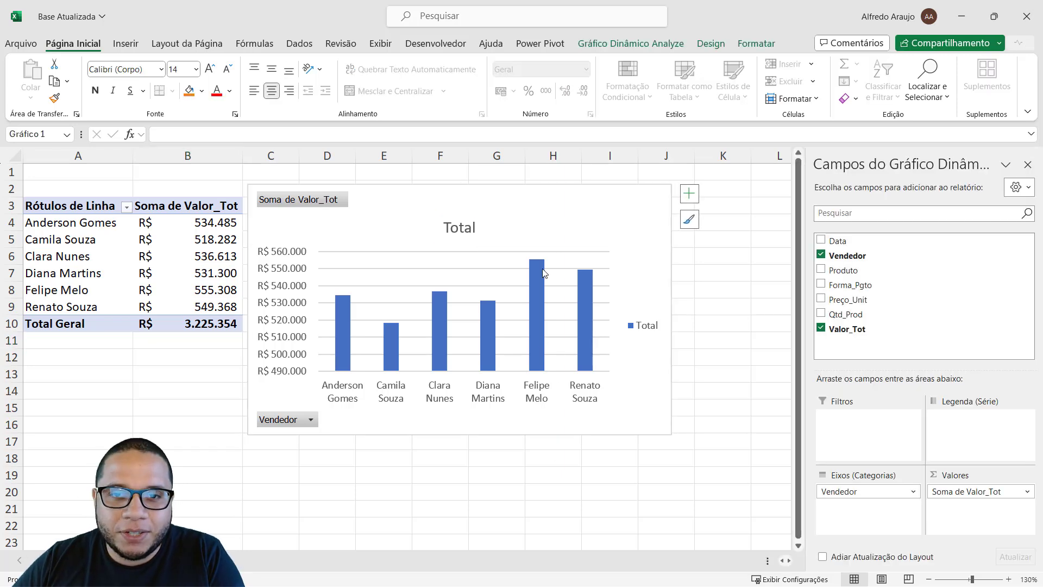
{"action": "key", "text": "Delete"}
{"action": "left_click", "coordinate": [633, 313]}
{"action": "key", "text": "Delete"}
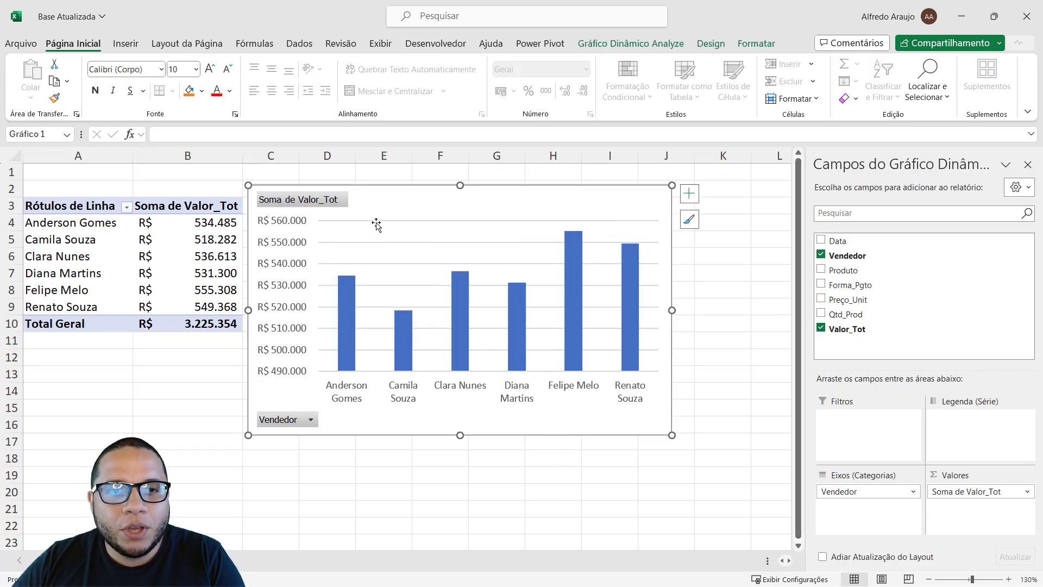
{"action": "right_click", "coordinate": [311, 200]}
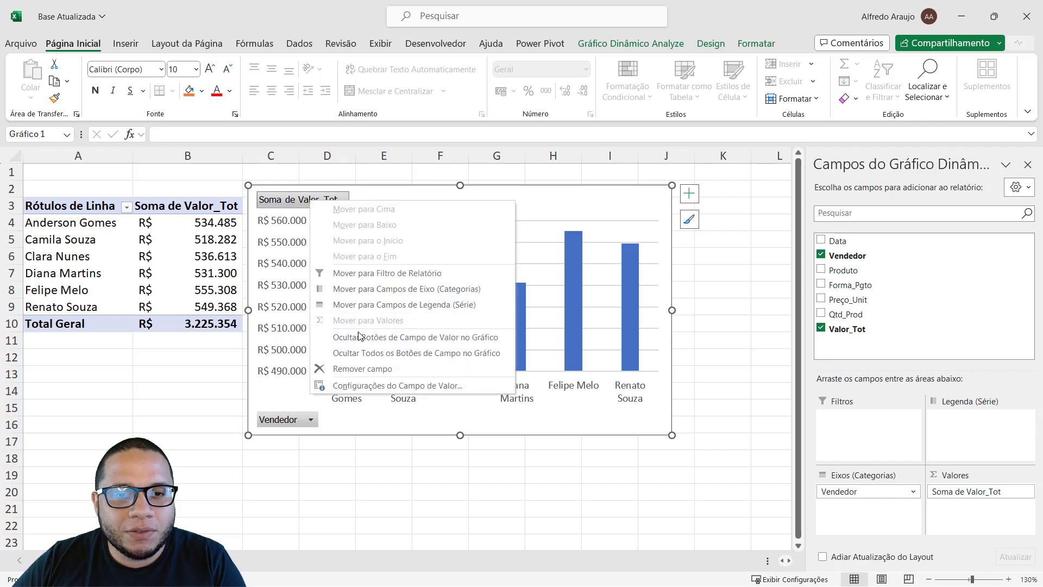
{"action": "left_click", "coordinate": [364, 353]}
Delete the vertical value axis and the horizontal gridlines from the column chart.
{"action": "left_click", "coordinate": [270, 314]}
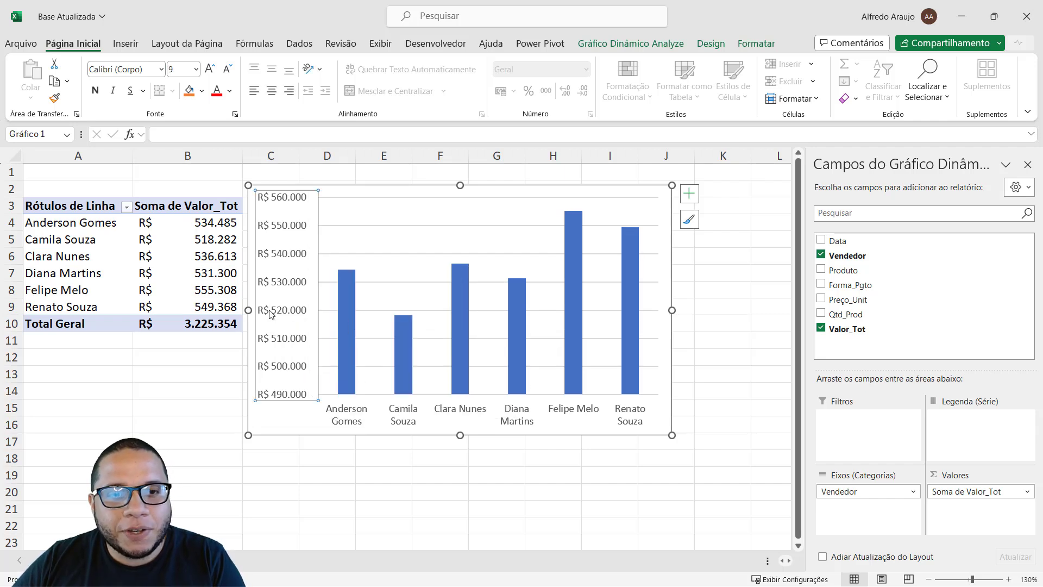
{"action": "key", "text": "Delete"}
{"action": "left_click", "coordinate": [392, 253]}
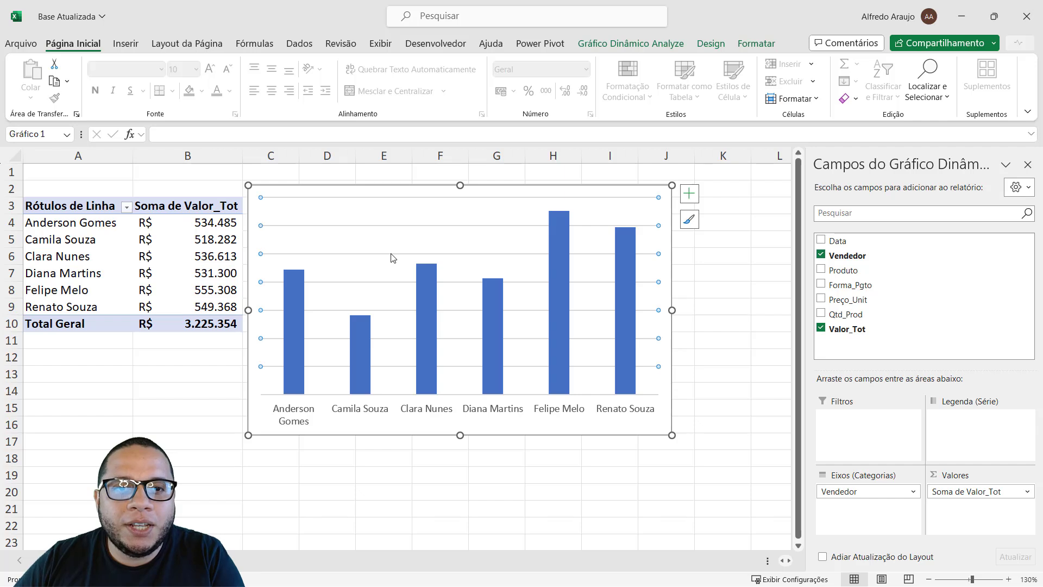
{"action": "key", "text": "Delete"}
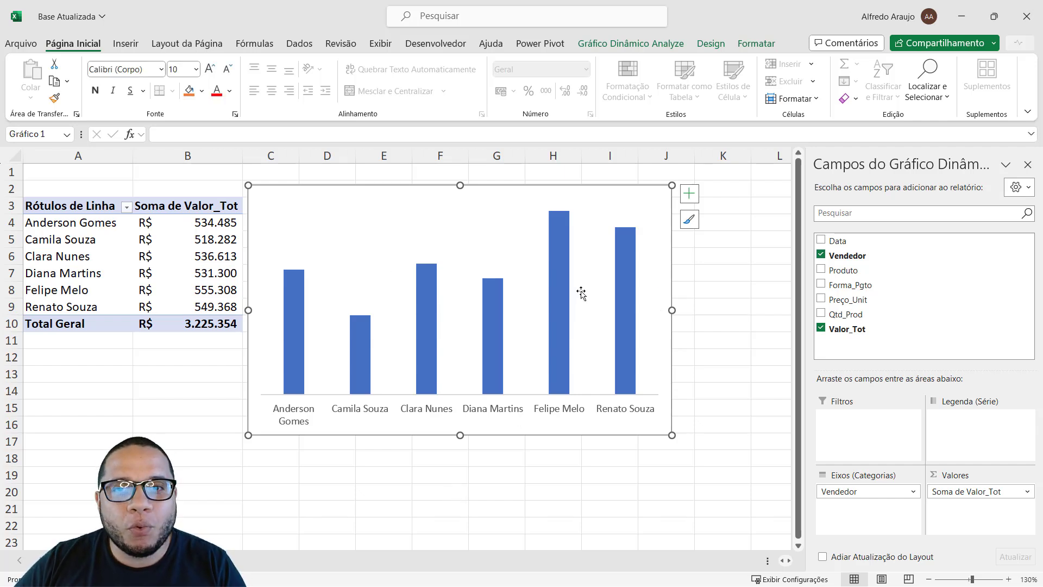
Add data labels to the columns of the sales chart.
{"action": "left_click", "coordinate": [689, 196]}
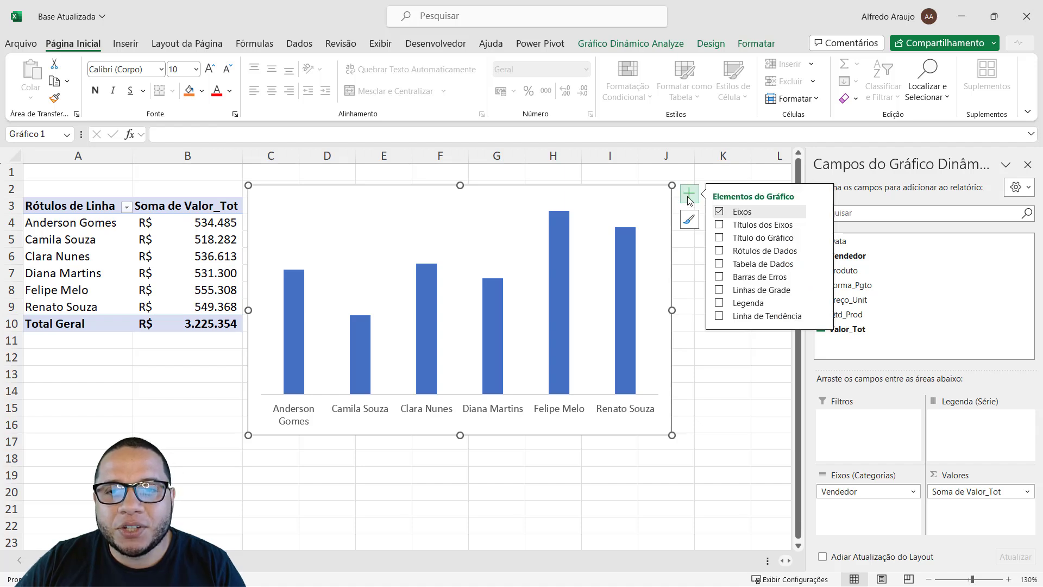
{"action": "left_click", "coordinate": [719, 251]}
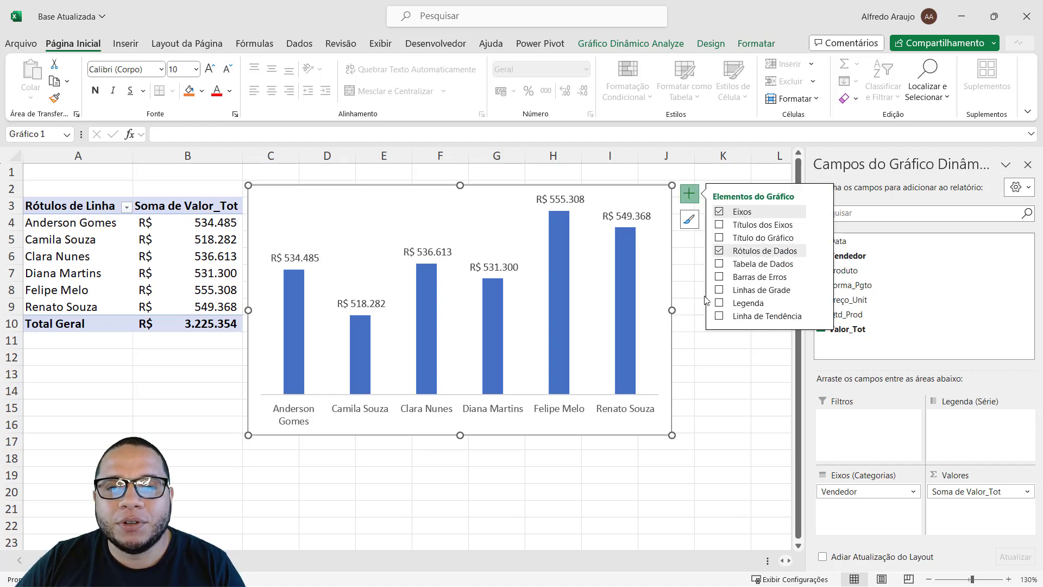
{"action": "left_click", "coordinate": [705, 381]}
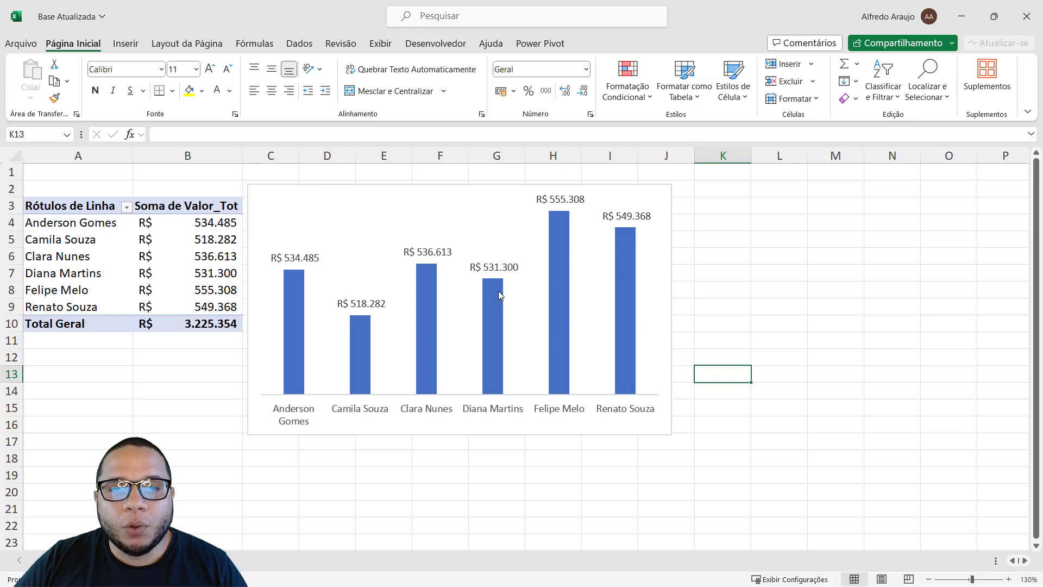
{"action": "mouse_move", "coordinate": [494, 310]}
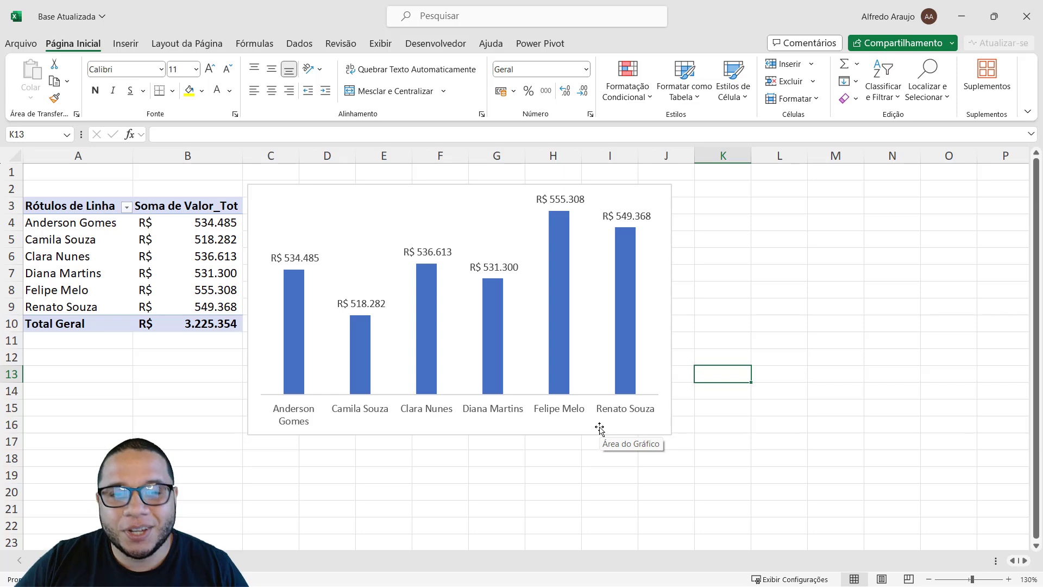
Insert a Forma_Pgto slicer for the pivot table.
{"action": "left_click", "coordinate": [191, 243]}
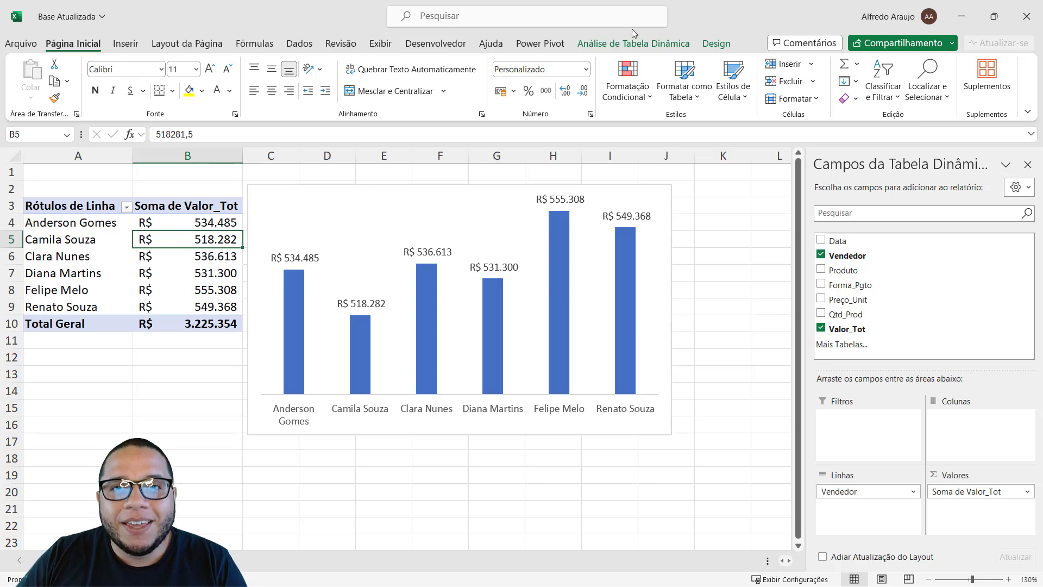
{"action": "left_click", "coordinate": [642, 44]}
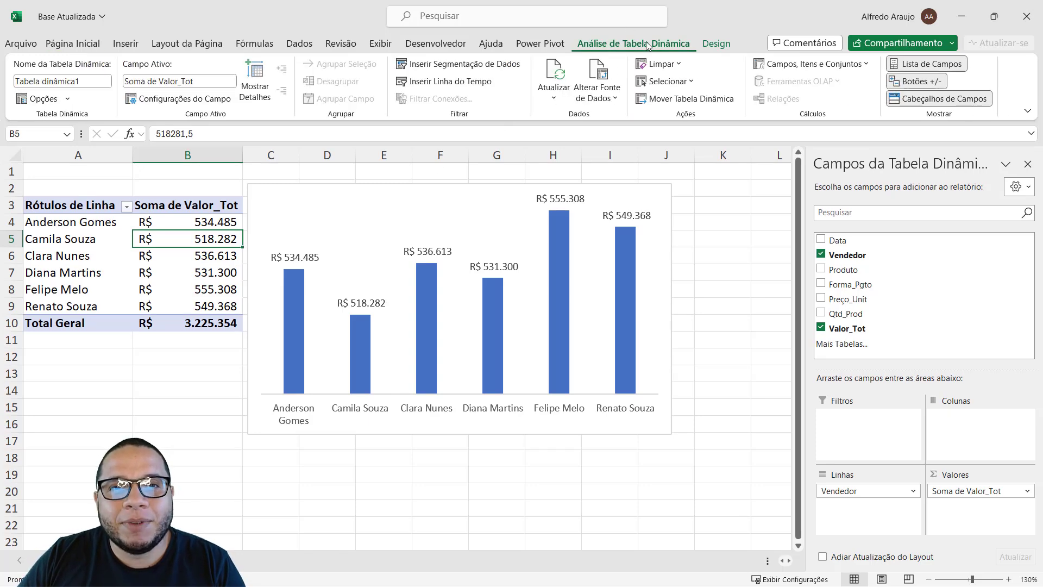
{"action": "left_click", "coordinate": [512, 67]}
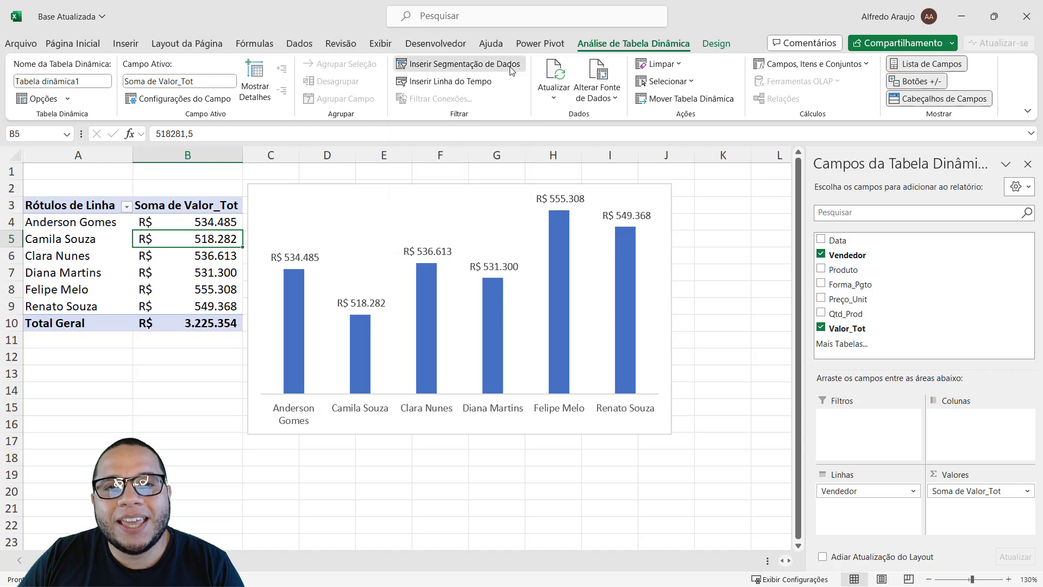
{"action": "left_click_drag", "start_coordinate": [526, 161], "coordinate": [300, 171]}
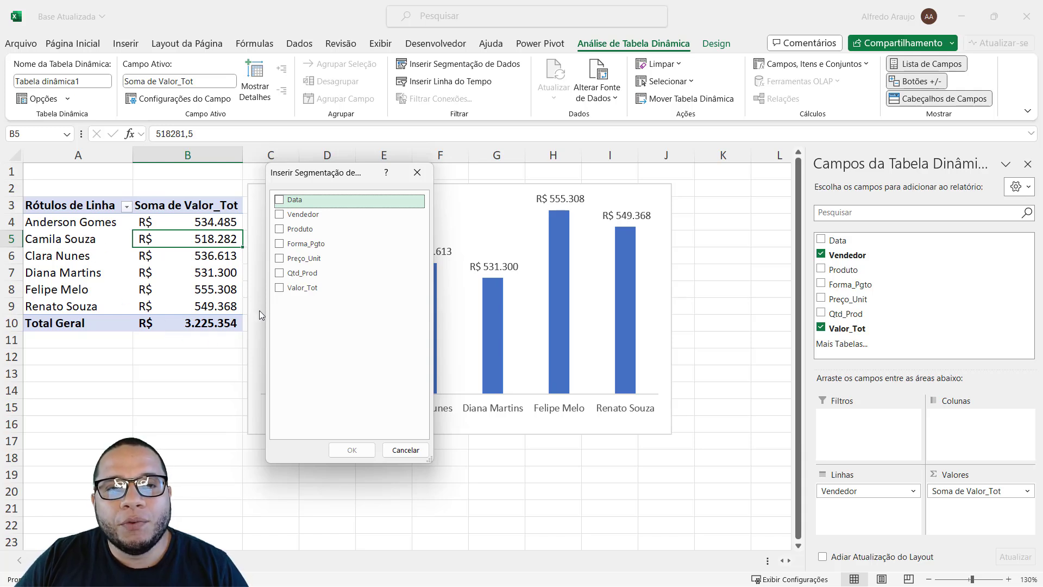
{"action": "left_click", "coordinate": [283, 244]}
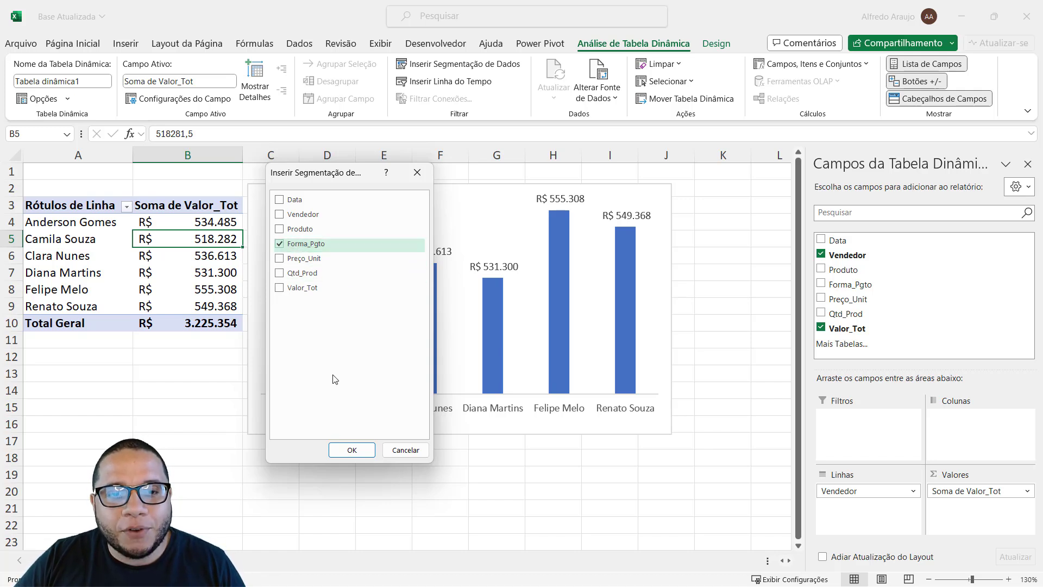
{"action": "left_click", "coordinate": [351, 449]}
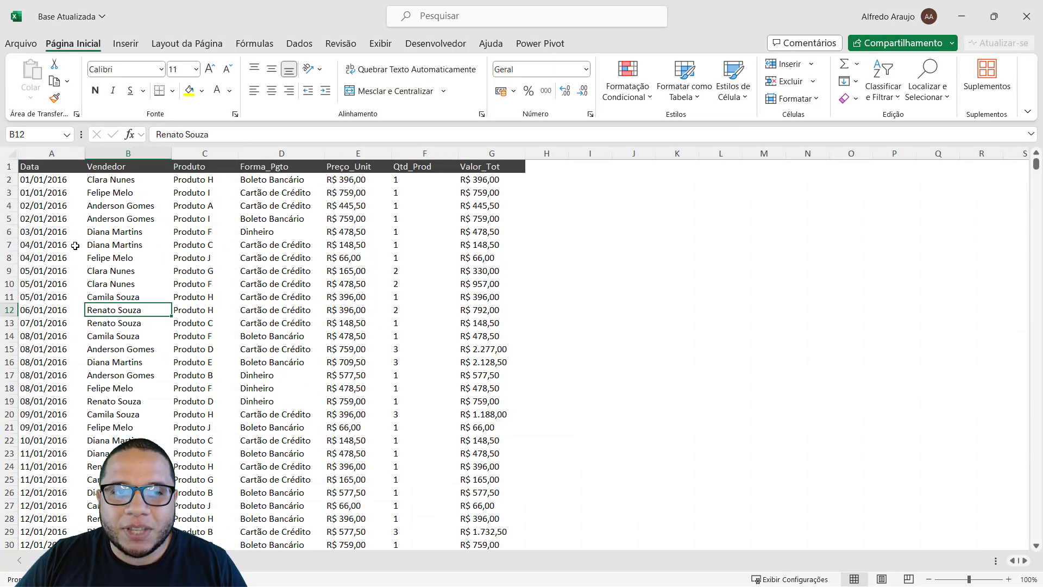
Review the Data, Vendedor, Produto and Forma_Pgto columns in the sales data sheet.
{"action": "left_click_drag", "start_coordinate": [40, 168], "coordinate": [50, 285]}
{"action": "left_click_drag", "start_coordinate": [115, 167], "coordinate": [124, 284]}
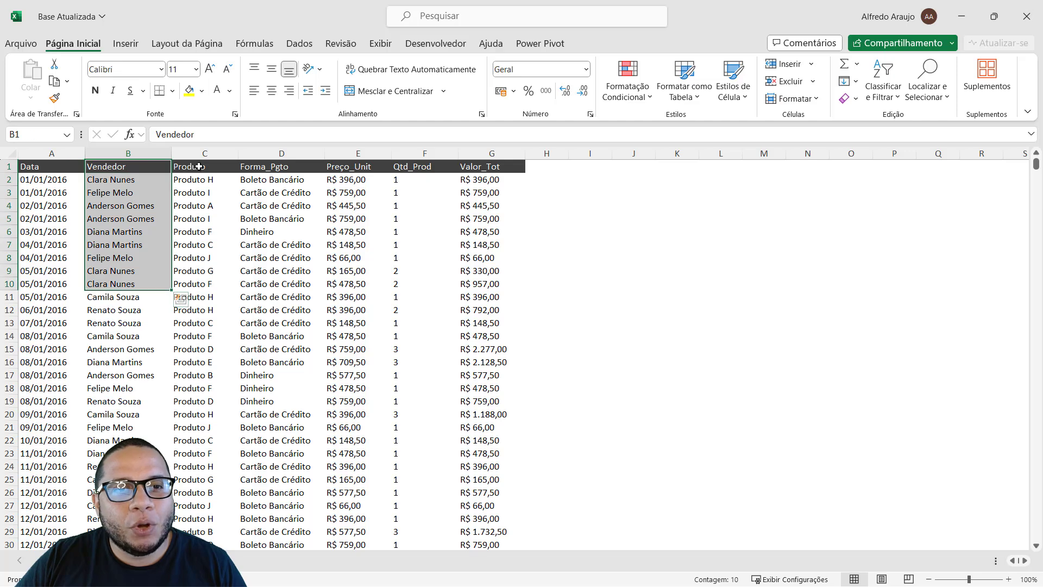
{"action": "left_click_drag", "start_coordinate": [199, 167], "coordinate": [202, 284]}
{"action": "left_click_drag", "start_coordinate": [284, 167], "coordinate": [303, 282]}
{"action": "left_click", "coordinate": [365, 227]}
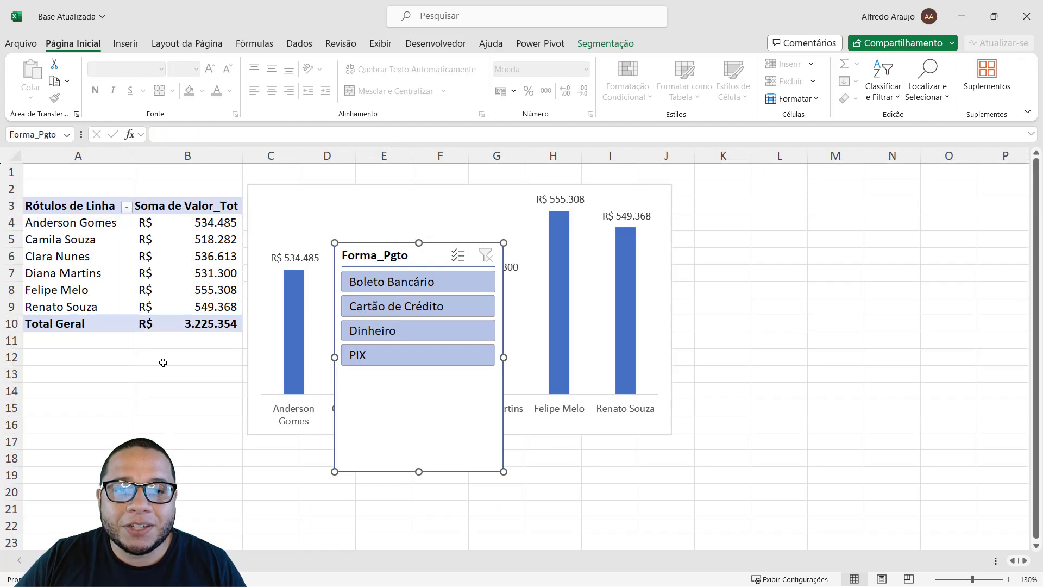
Shorten the Forma_Pgto slicer to fit its four options and place it below the pivot table.
{"action": "left_click", "coordinate": [174, 302]}
{"action": "left_click", "coordinate": [435, 261]}
{"action": "left_click_drag", "start_coordinate": [435, 261], "coordinate": [180, 228]}
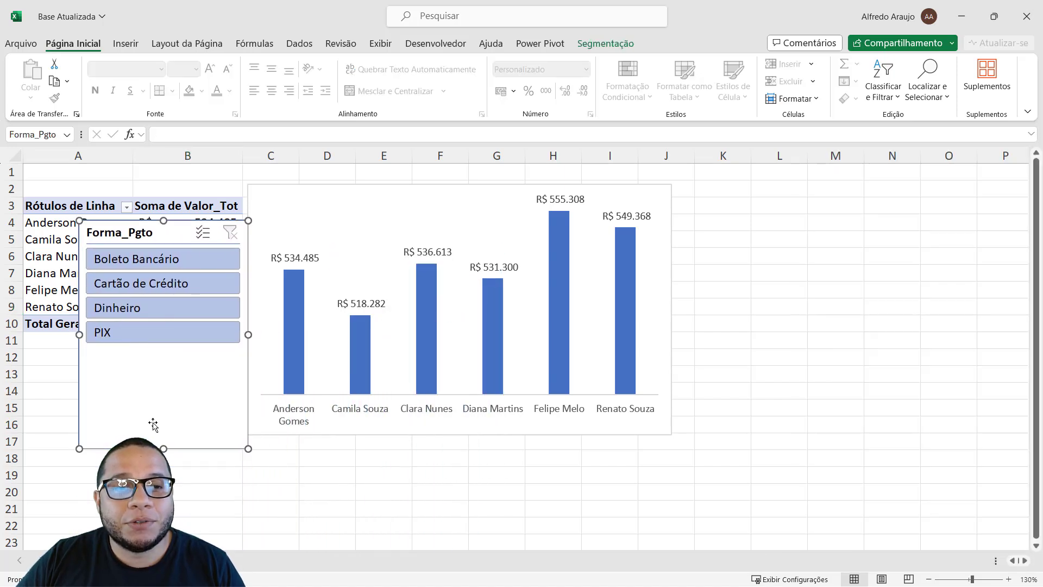
{"action": "left_click_drag", "start_coordinate": [162, 447], "coordinate": [167, 359]}
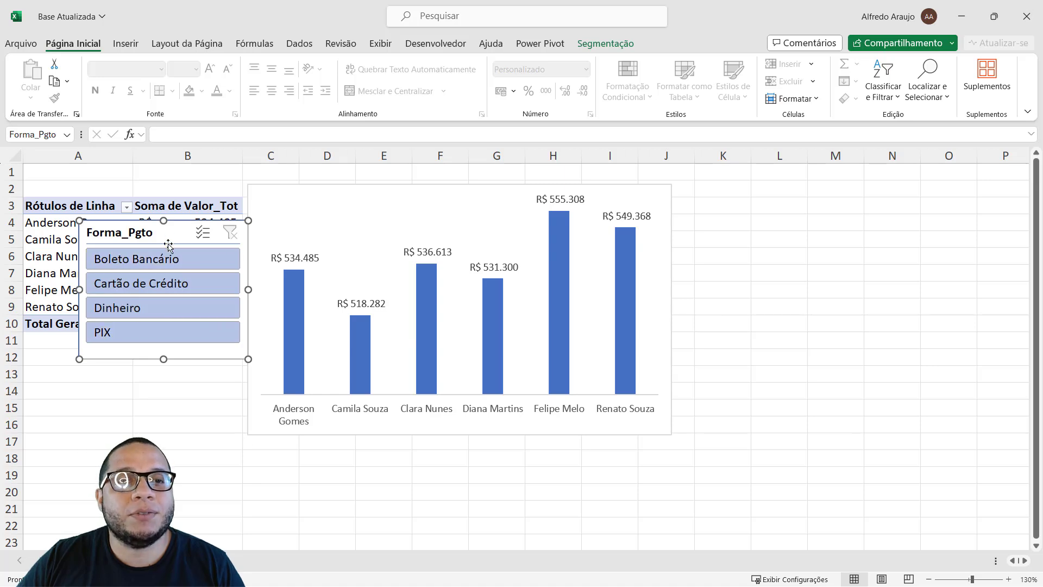
{"action": "left_click_drag", "start_coordinate": [166, 250], "coordinate": [152, 372]}
{"action": "left_click", "coordinate": [252, 459]}
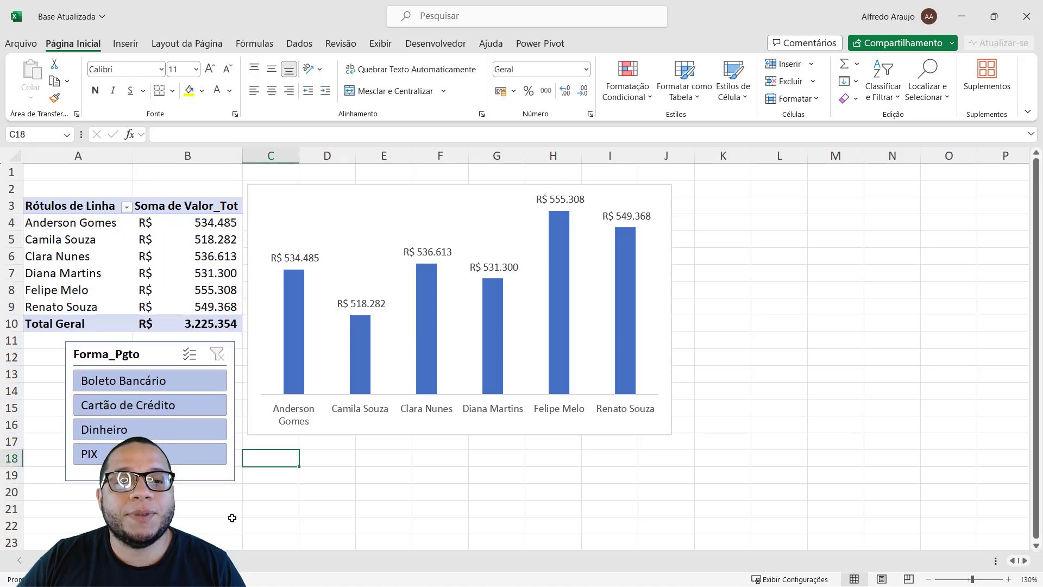
Move the chart away to around column M and place the Forma_Pgto slicer beside the pivot table at column C.
{"action": "left_click_drag", "start_coordinate": [252, 433], "coordinate": [845, 489]}
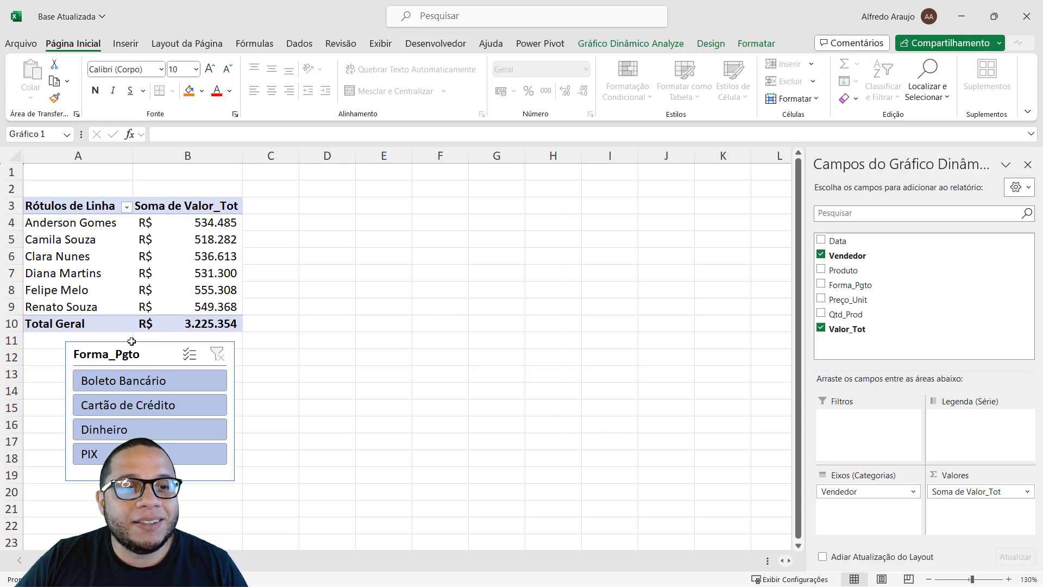
{"action": "left_click_drag", "start_coordinate": [130, 354], "coordinate": [331, 220]}
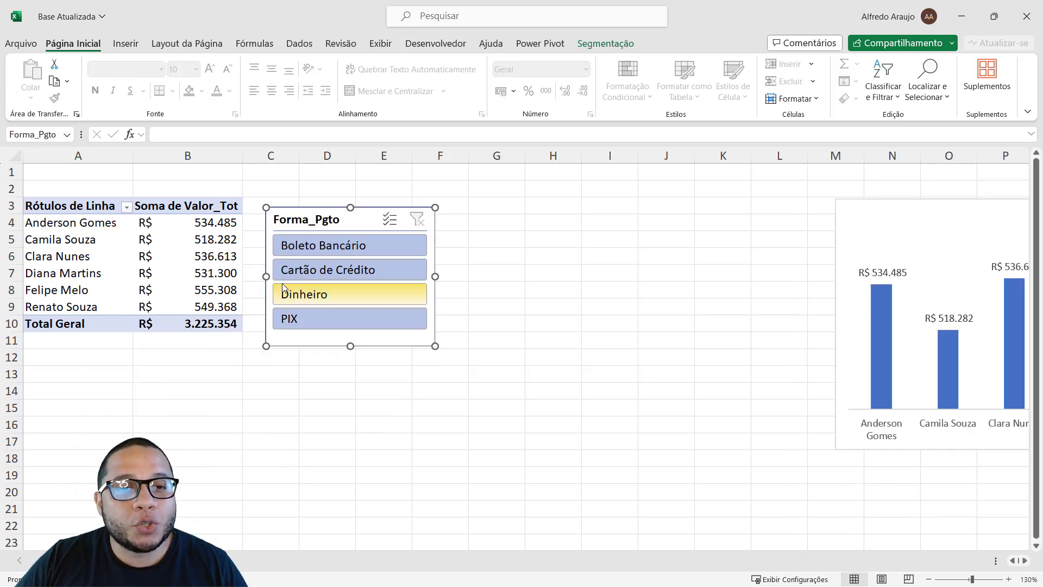
Filter the pivot table to Boleto Bancário with the Forma_Pgto slicer.
{"action": "left_click", "coordinate": [203, 372]}
{"action": "left_click", "coordinate": [166, 286]}
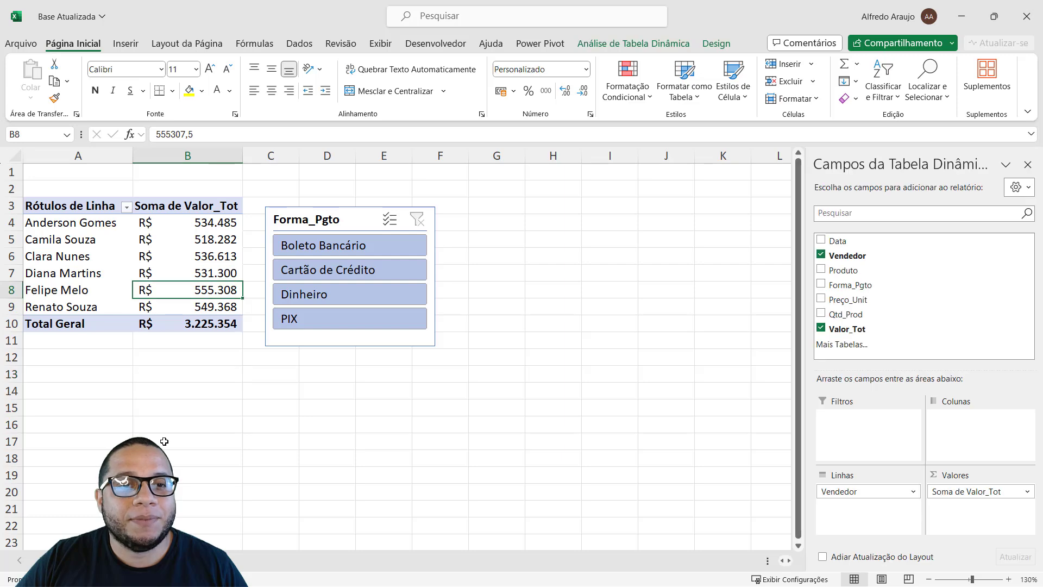
{"action": "left_click", "coordinate": [334, 252]}
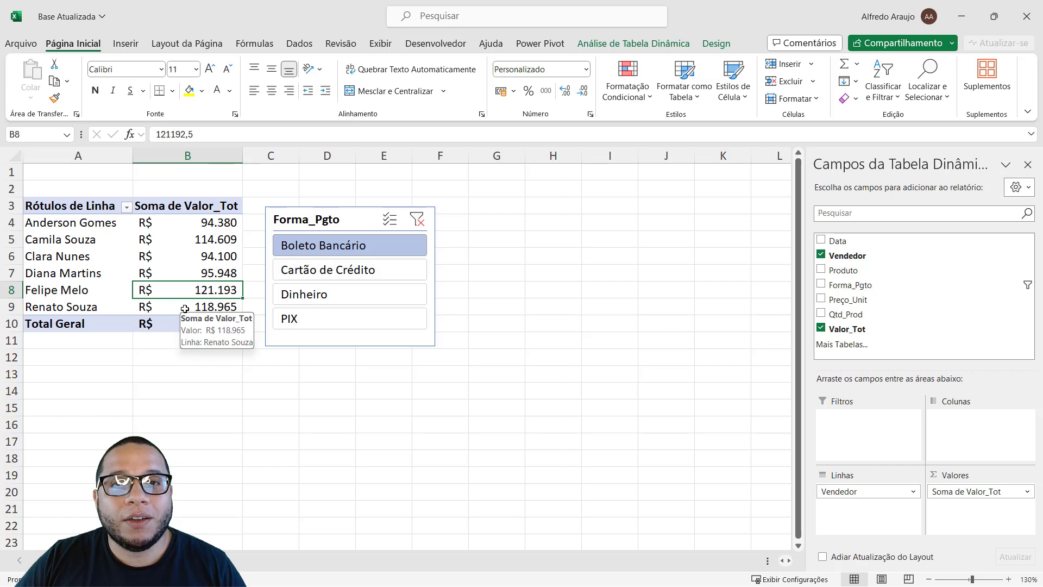
Compare the salespeople's pivot totals by cycling the Forma_Pgto slicer through Dinheiro, Cartão de Crédito and PIX, ending on Boleto Bancário.
{"action": "mouse_move", "coordinate": [179, 316]}
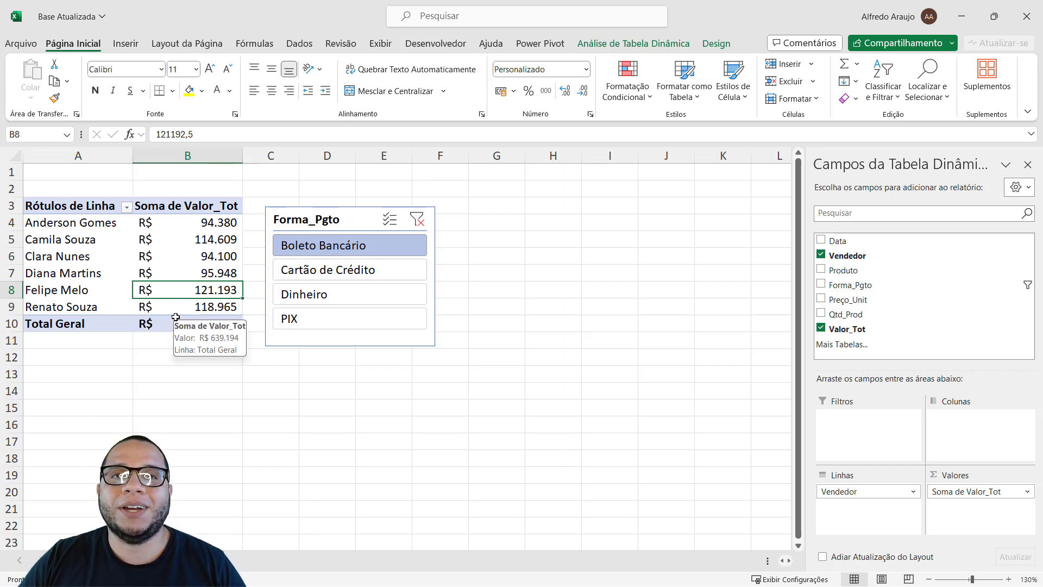
{"action": "left_click", "coordinate": [276, 296]}
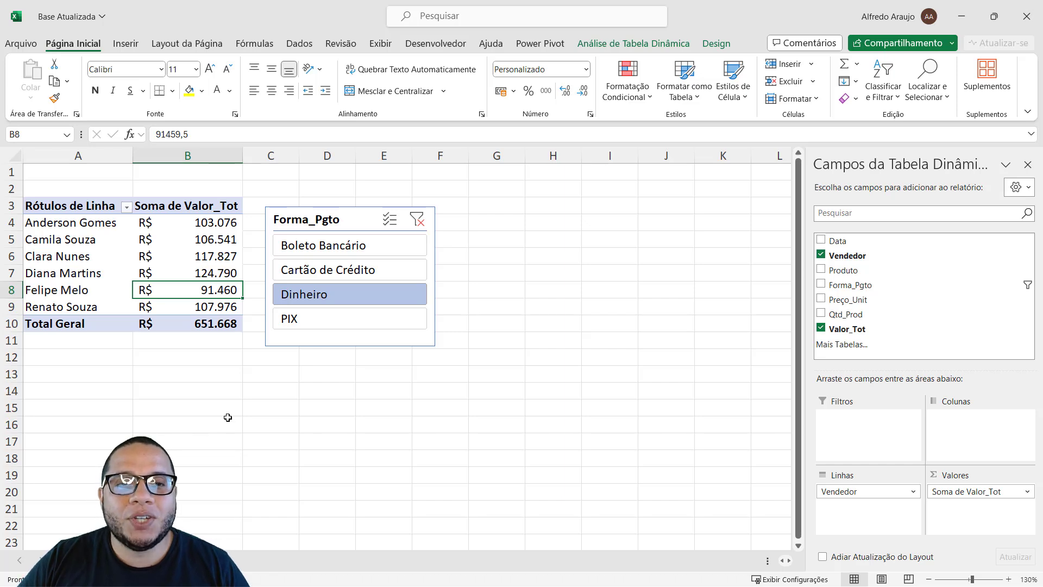
{"action": "left_click", "coordinate": [340, 271]}
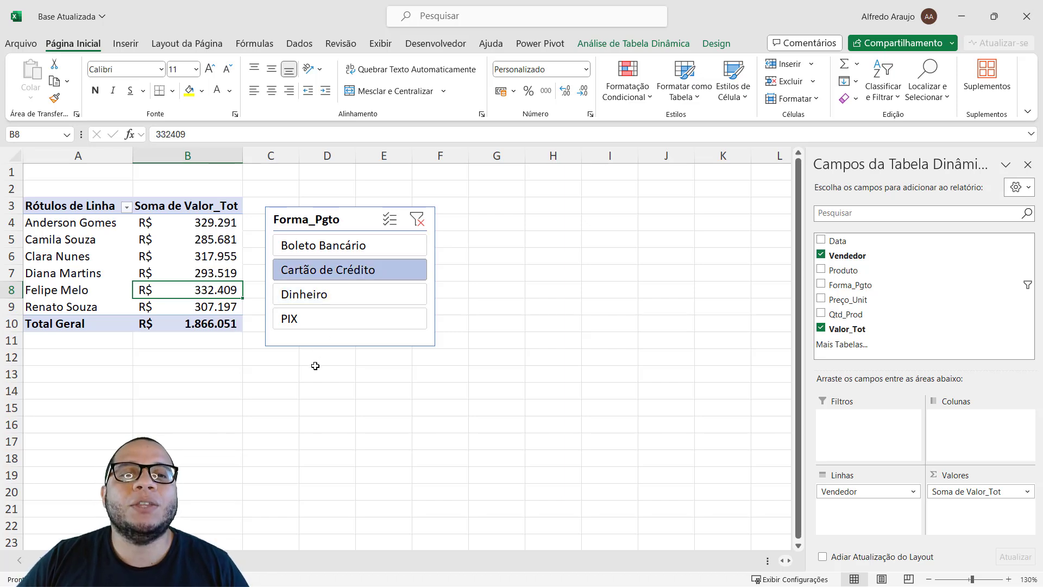
{"action": "left_click", "coordinate": [379, 332]}
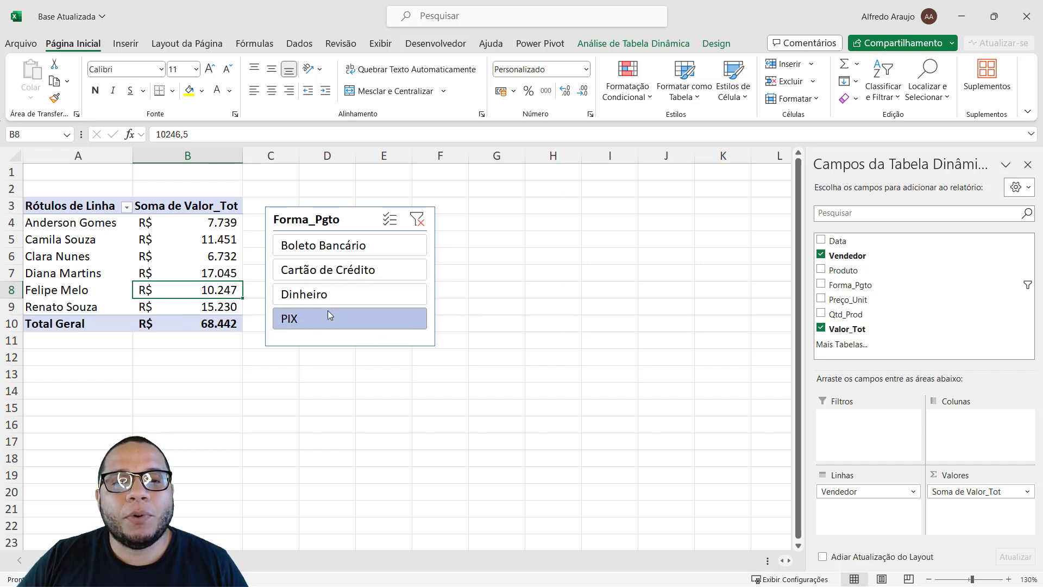
{"action": "left_click", "coordinate": [330, 293]}
{"action": "left_click", "coordinate": [330, 270]}
{"action": "left_click", "coordinate": [331, 246]}
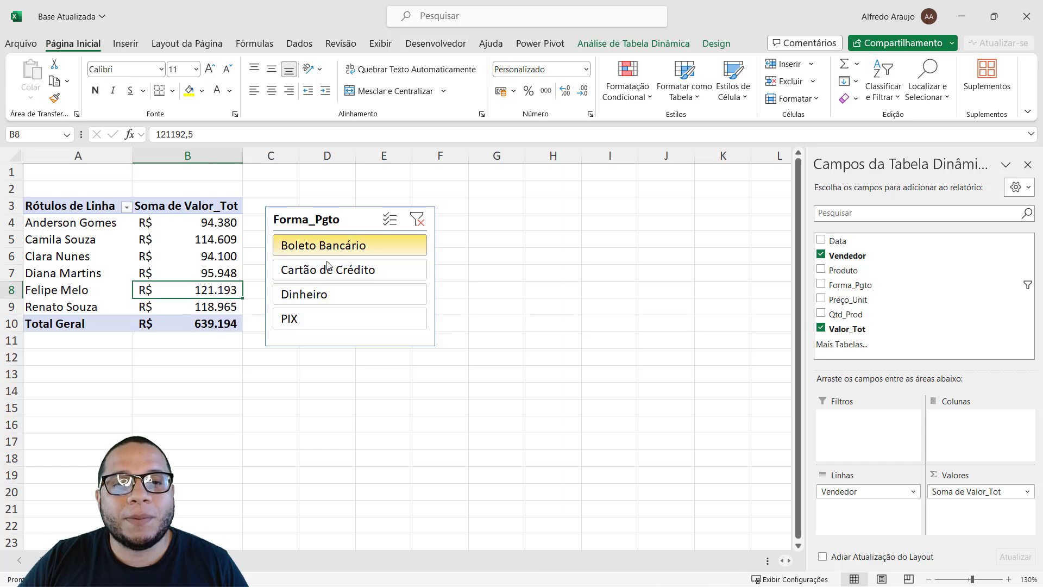
{"action": "left_click", "coordinate": [330, 269]}
{"action": "left_click", "coordinate": [330, 294]}
{"action": "left_click", "coordinate": [331, 315]}
{"action": "left_click", "coordinate": [329, 294]}
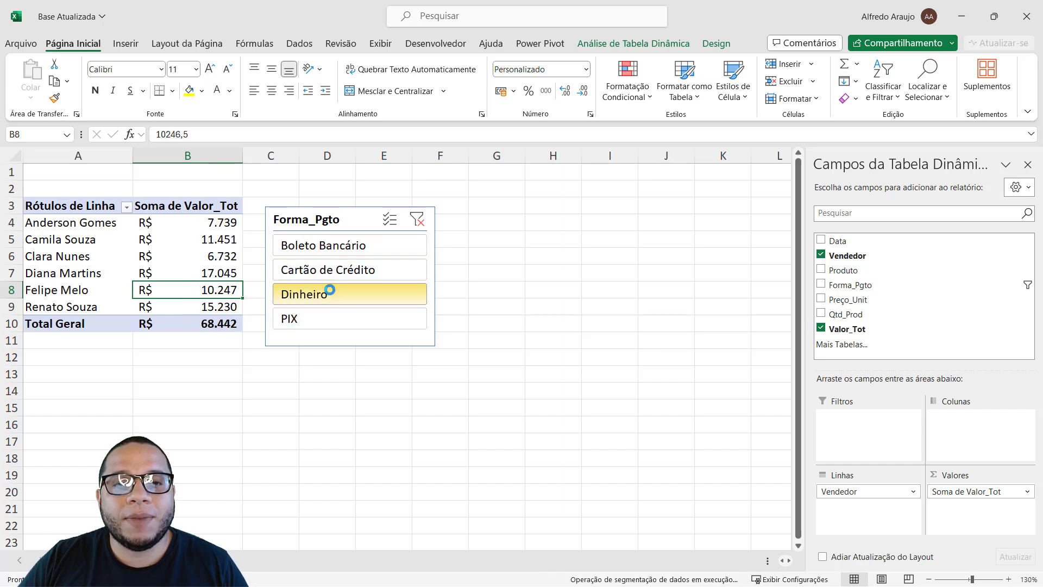
{"action": "left_click", "coordinate": [327, 269]}
{"action": "left_click", "coordinate": [323, 247]}
{"action": "left_click", "coordinate": [321, 270]}
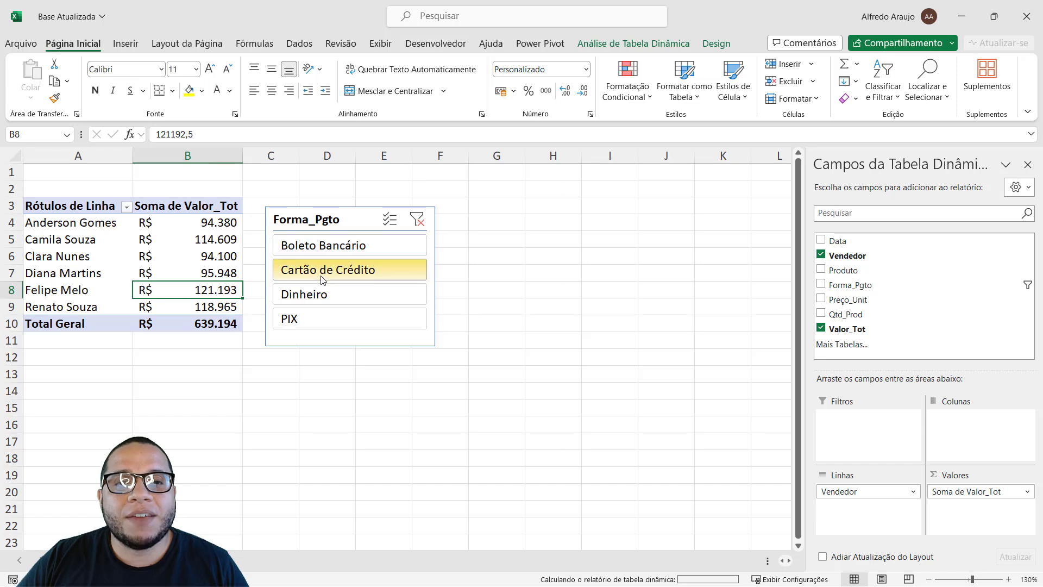
{"action": "left_click", "coordinate": [321, 294]}
{"action": "left_click", "coordinate": [320, 319]}
{"action": "left_click", "coordinate": [322, 296]}
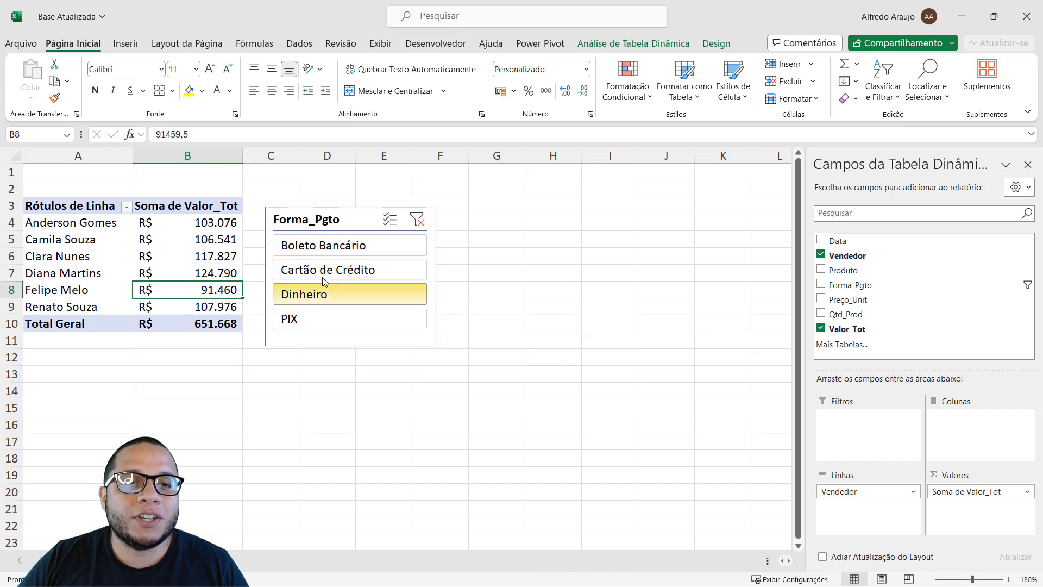
{"action": "left_click", "coordinate": [328, 272]}
{"action": "left_click", "coordinate": [326, 250]}
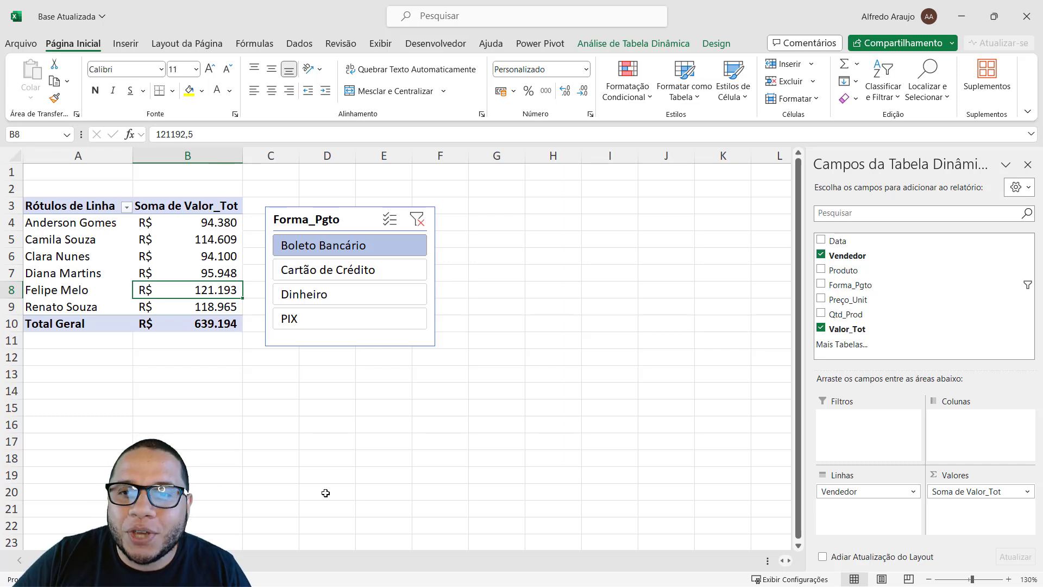
Bring the chart back beside the pivot table at column C and place the Forma_Pgto slicer below the pivot table.
{"action": "left_click", "coordinate": [553, 374]}
{"action": "left_click", "coordinate": [760, 438]}
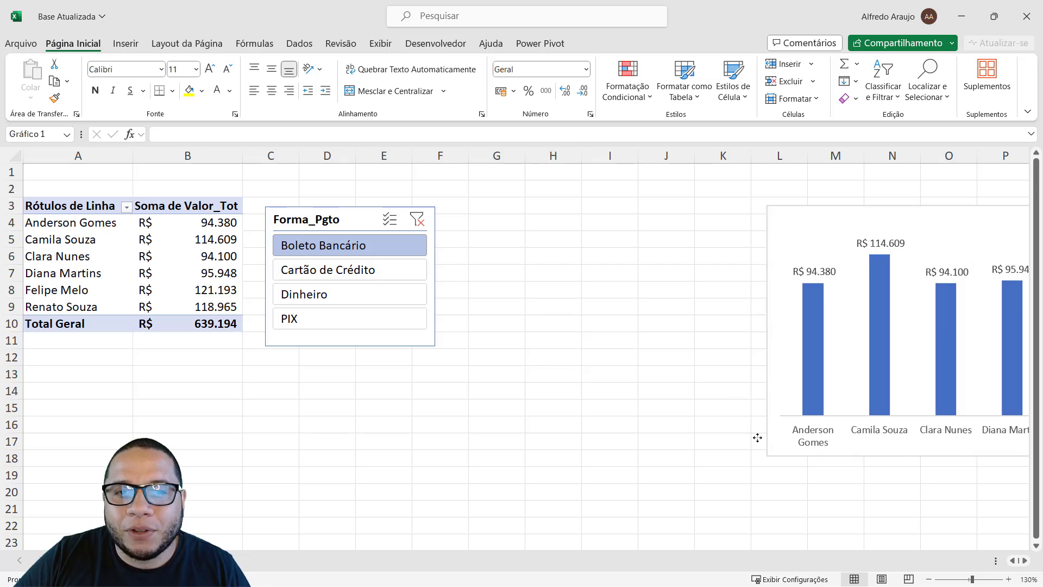
{"action": "left_click_drag", "start_coordinate": [757, 437], "coordinate": [274, 413]}
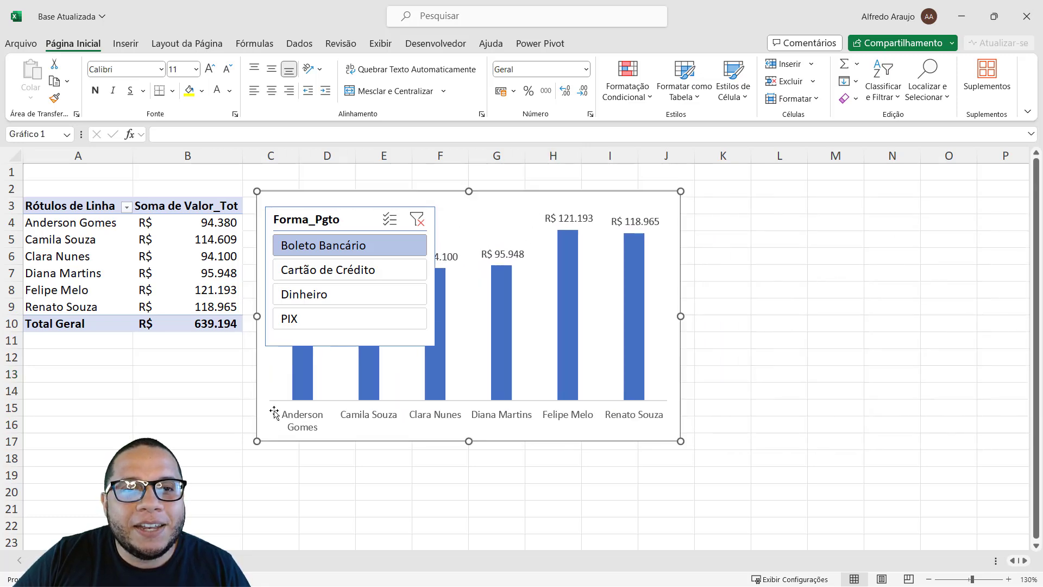
{"action": "left_click", "coordinate": [338, 215]}
{"action": "left_click_drag", "start_coordinate": [337, 215], "coordinate": [139, 358]}
{"action": "left_click", "coordinate": [327, 474]}
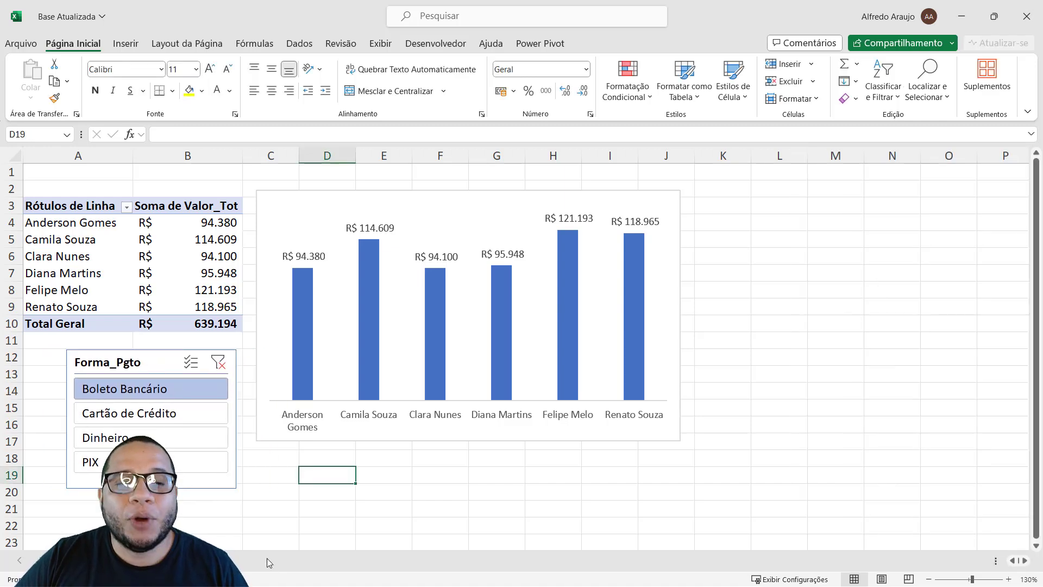
Check how the chart responds to the slicer by filtering by Cartão de Crédito, Dinheiro and PIX in turn.
{"action": "left_click", "coordinate": [163, 413]}
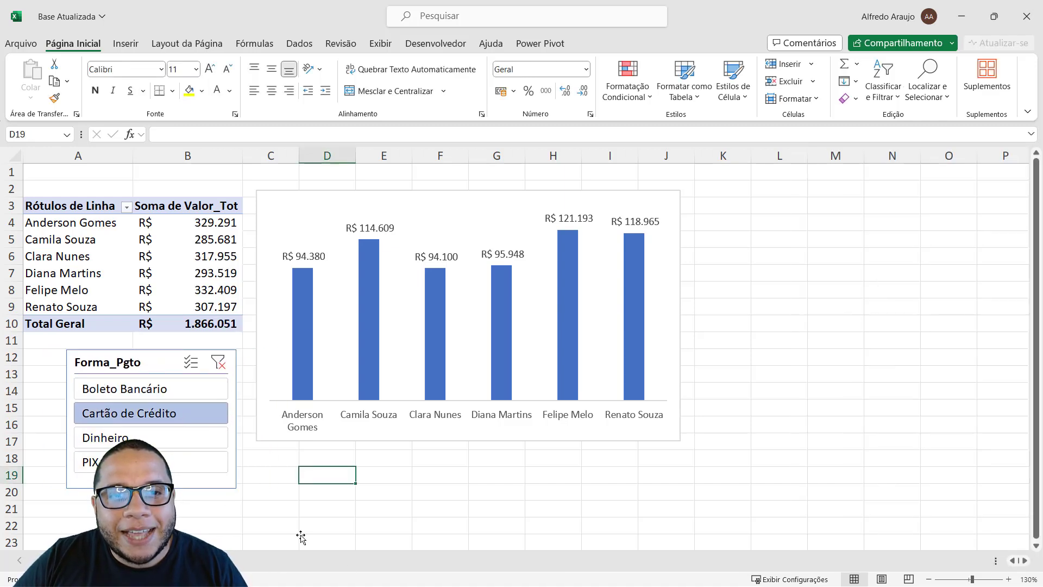
{"action": "left_click", "coordinate": [165, 443]}
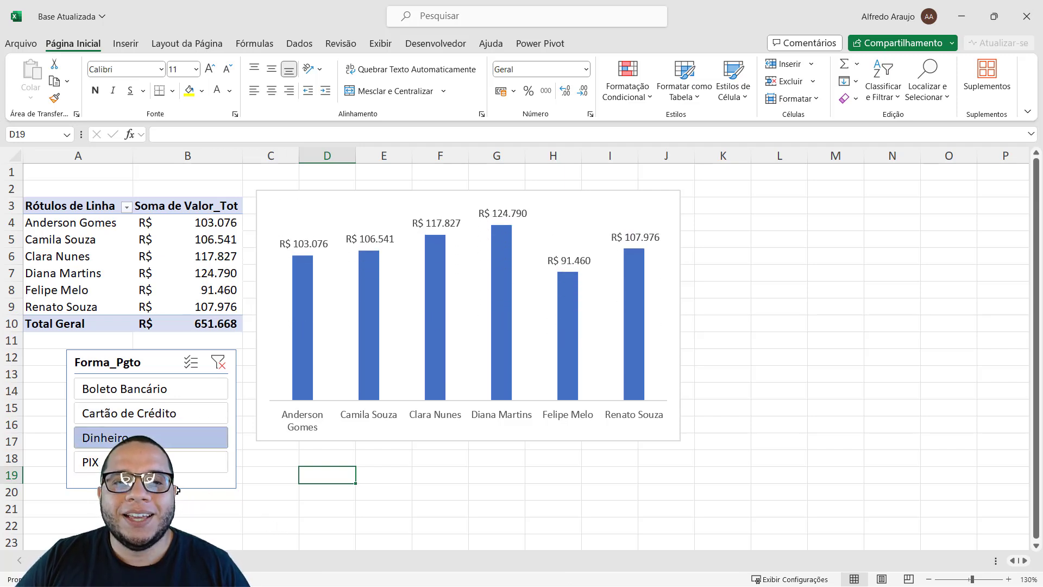
{"action": "left_click", "coordinate": [171, 468]}
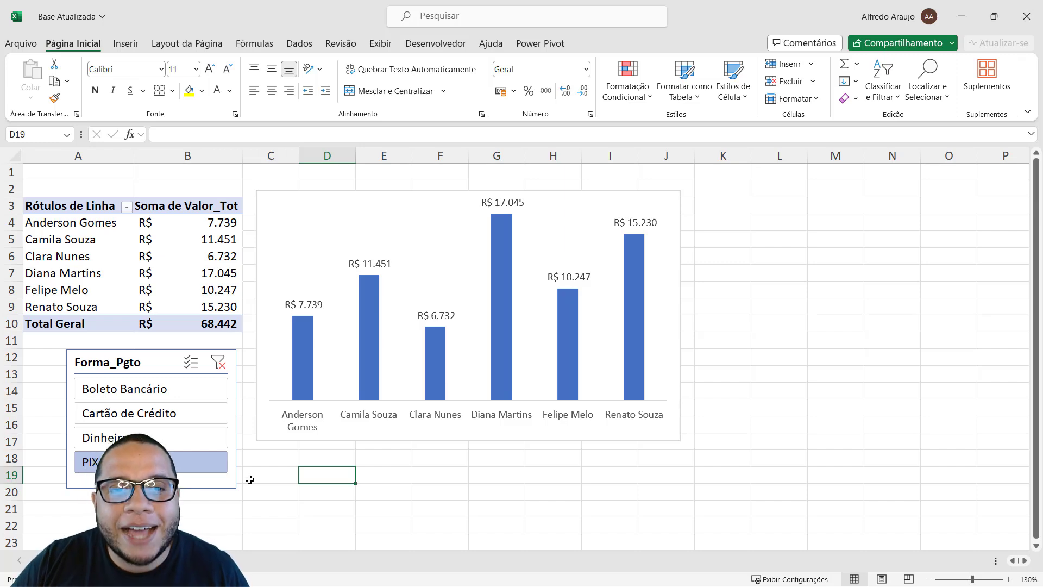
Cover the pivot table with the chart and place the Forma_Pgto slicer beside the chart at column G.
{"action": "left_click_drag", "start_coordinate": [356, 440], "coordinate": [121, 435]}
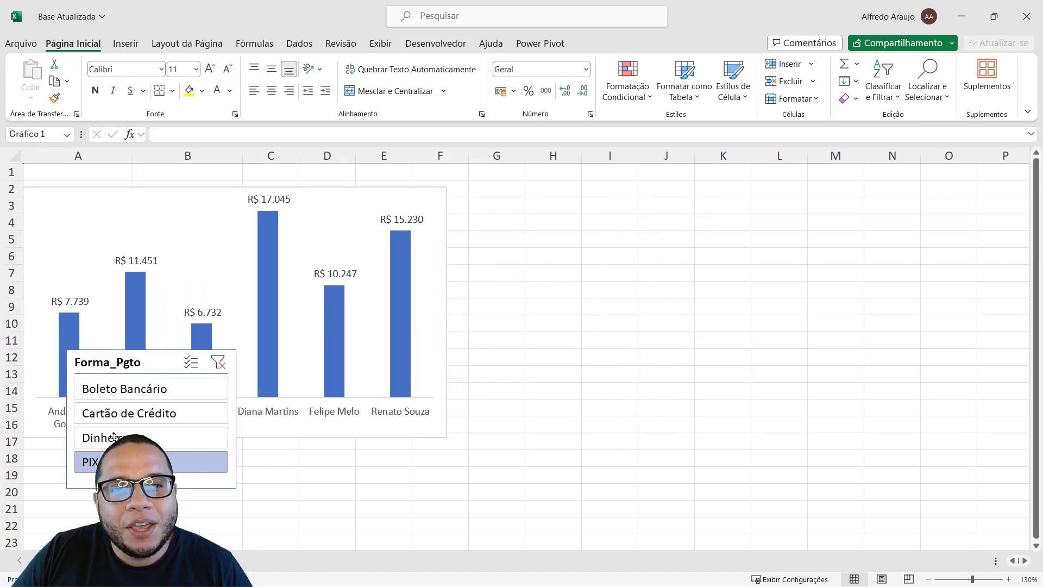
{"action": "left_click_drag", "start_coordinate": [185, 362], "coordinate": [587, 241]}
{"action": "left_click", "coordinate": [567, 381]}
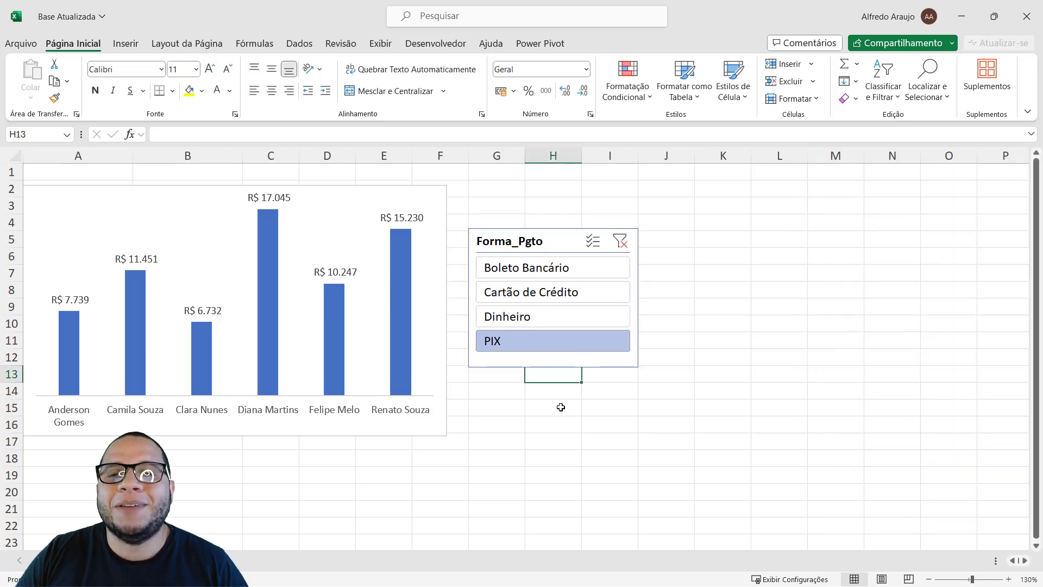
Examine the chart for each payment method in the slicer, from Boleto Bancário through PIX, ending on Cartão de Crédito.
{"action": "left_click", "coordinate": [560, 269]}
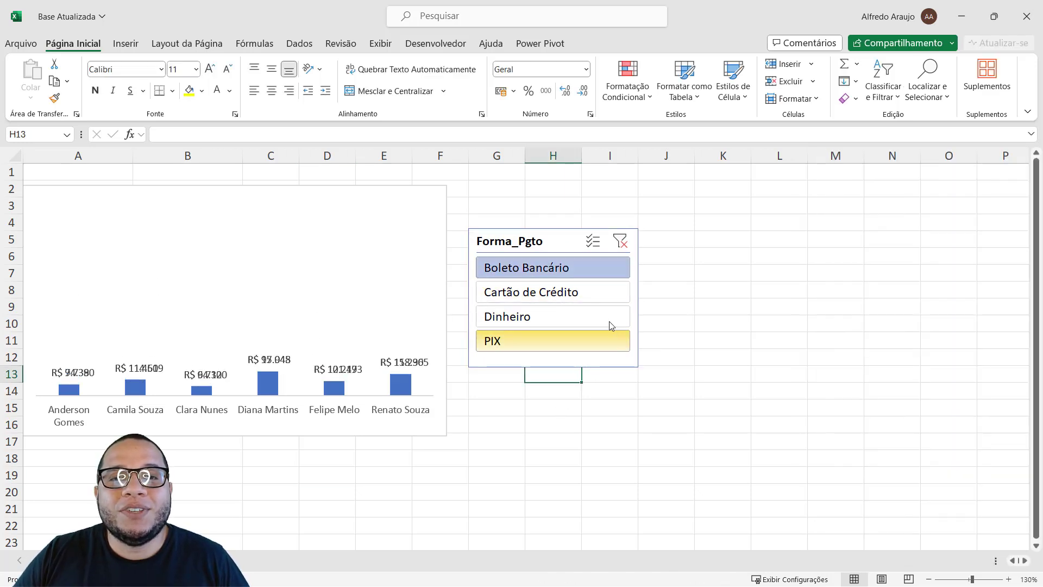
{"action": "left_click", "coordinate": [565, 292]}
{"action": "left_click", "coordinate": [572, 314]}
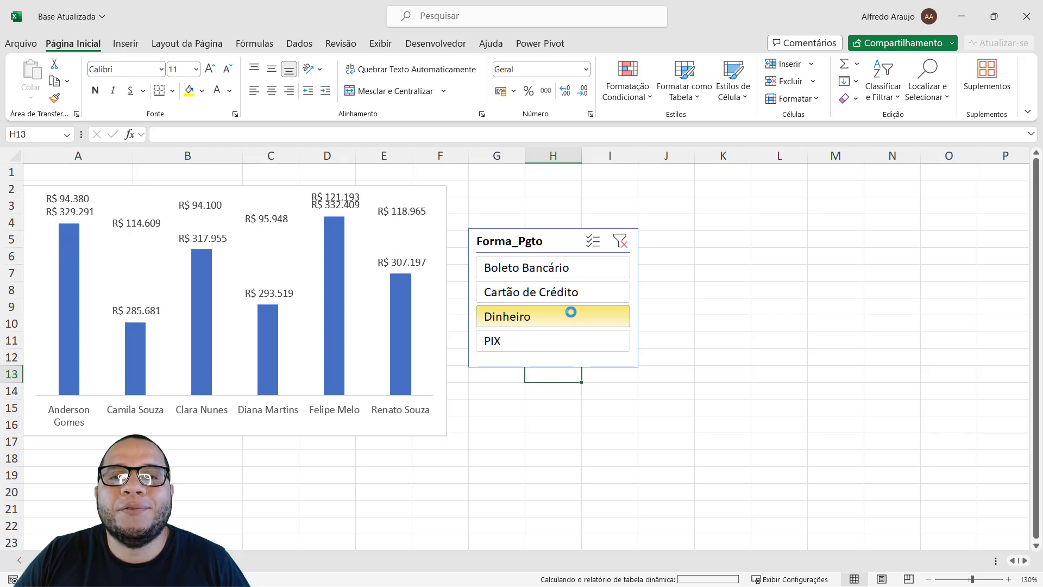
{"action": "left_click", "coordinate": [565, 341]}
{"action": "left_click", "coordinate": [565, 300]}
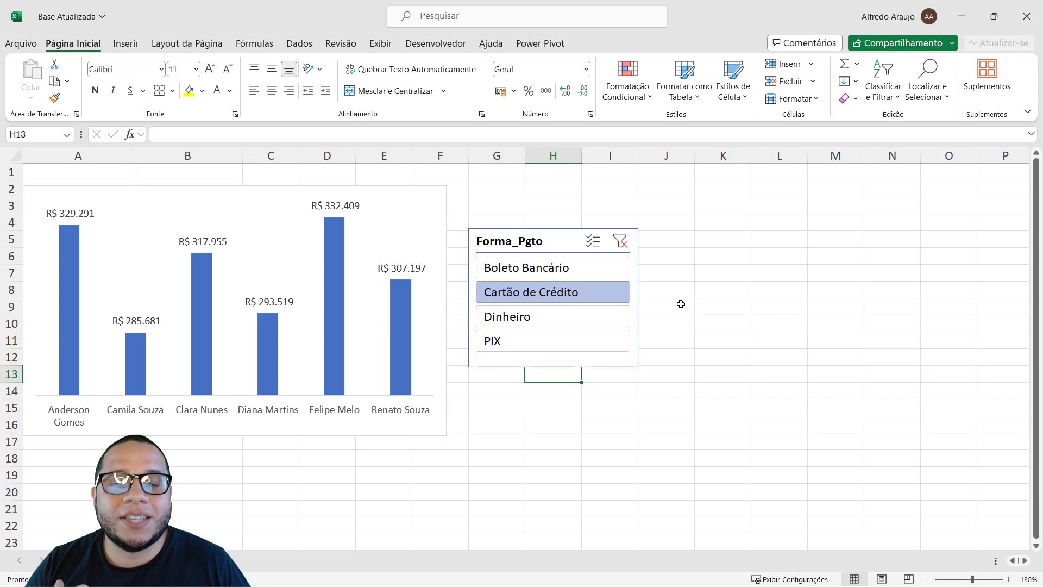
Clear the Forma_Pgto slicer's filter, then uncover the pivot table by moving the slicer to row 20 and the chart to row 14.
{"action": "left_click_drag", "start_coordinate": [559, 242], "coordinate": [535, 528]}
{"action": "left_click", "coordinate": [636, 311]}
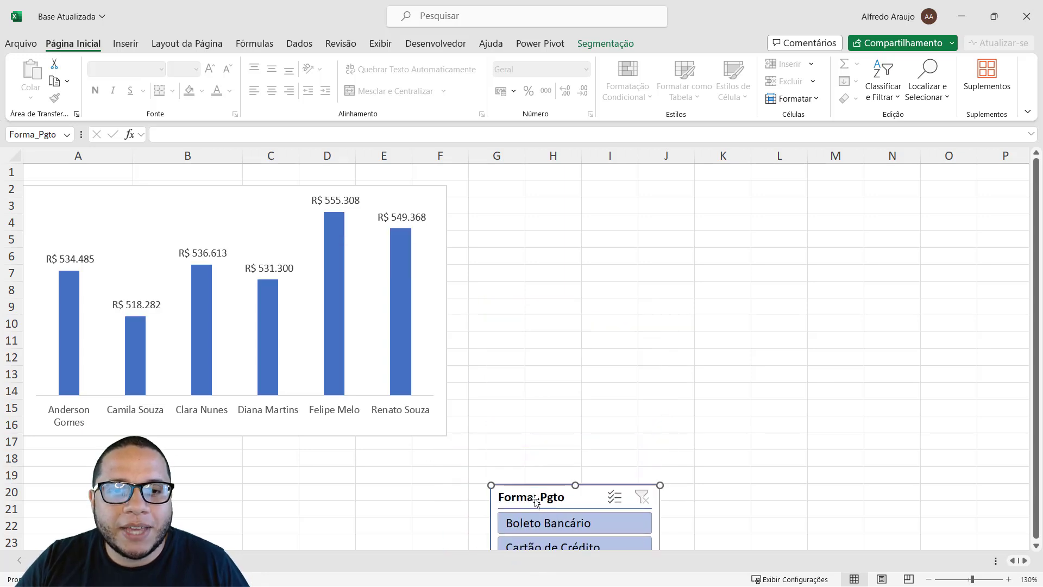
{"action": "left_click", "coordinate": [405, 429]}
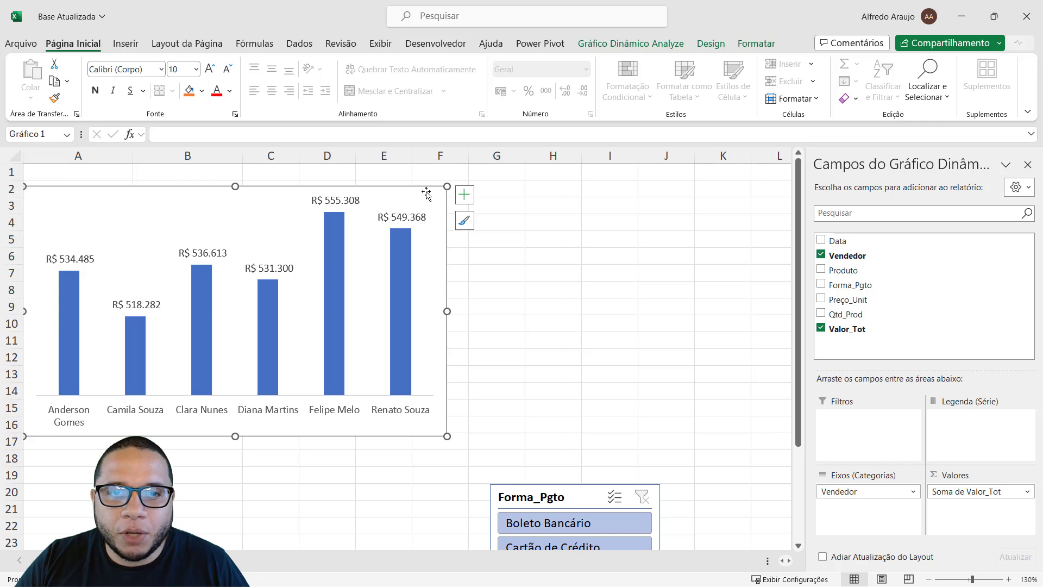
{"action": "left_click_drag", "start_coordinate": [426, 192], "coordinate": [414, 374]}
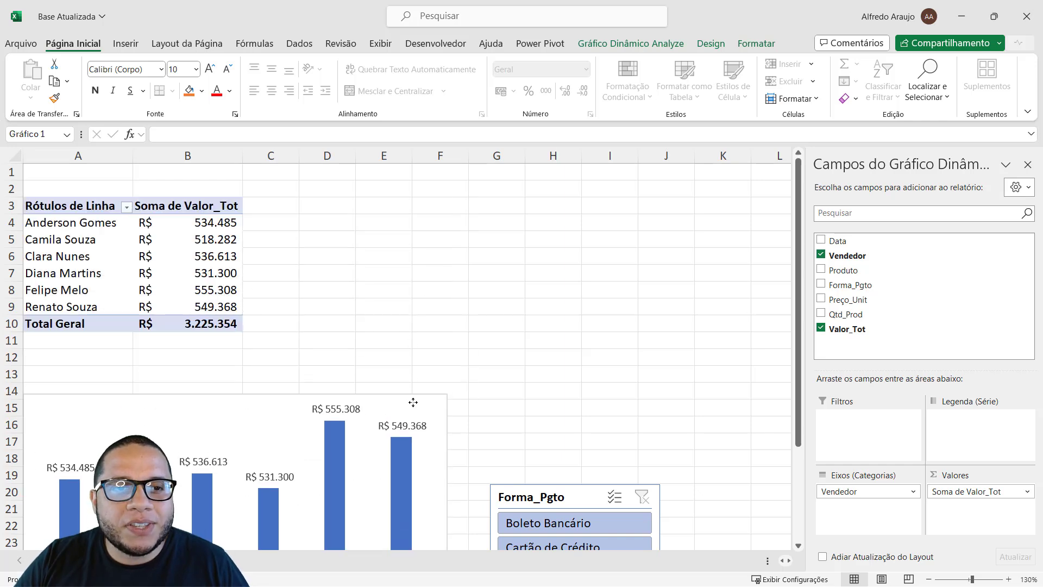
Copy the pivot table range A4:B9 and paste it as values starting at cell E4.
{"action": "left_click_drag", "start_coordinate": [84, 222], "coordinate": [193, 311]}
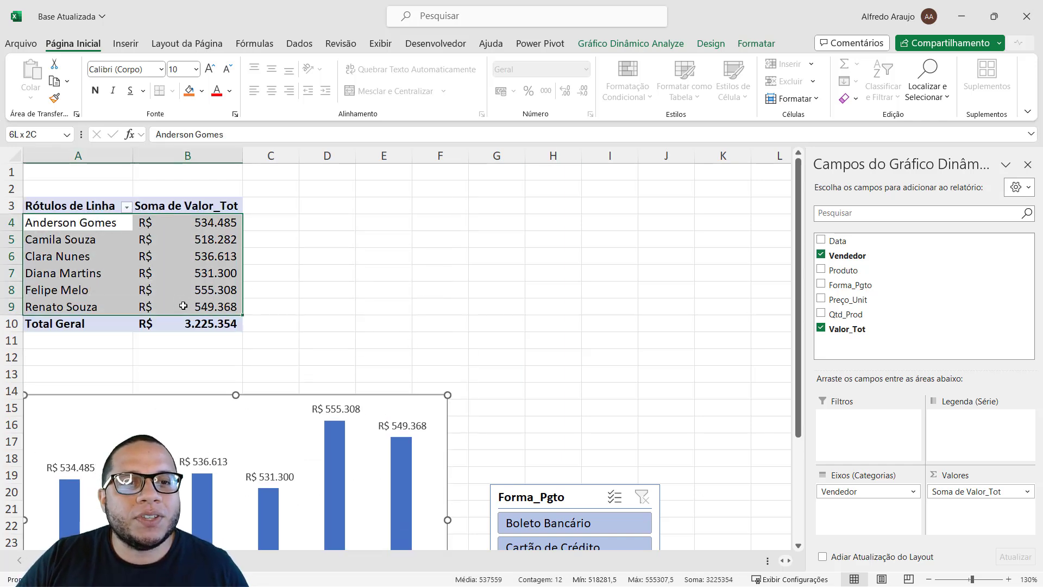
{"action": "key", "text": "ctrl+c"}
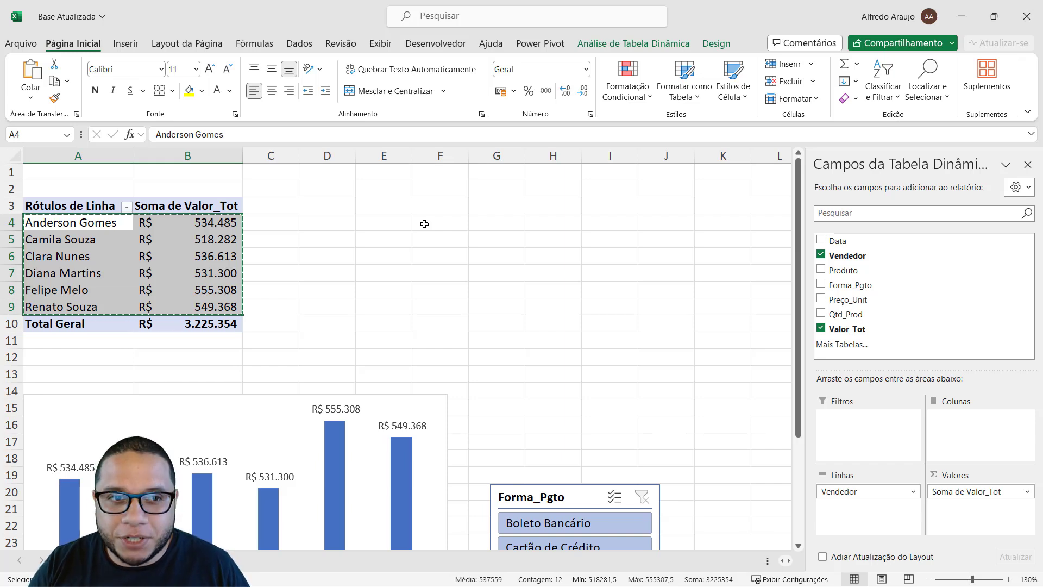
{"action": "left_click", "coordinate": [401, 222]}
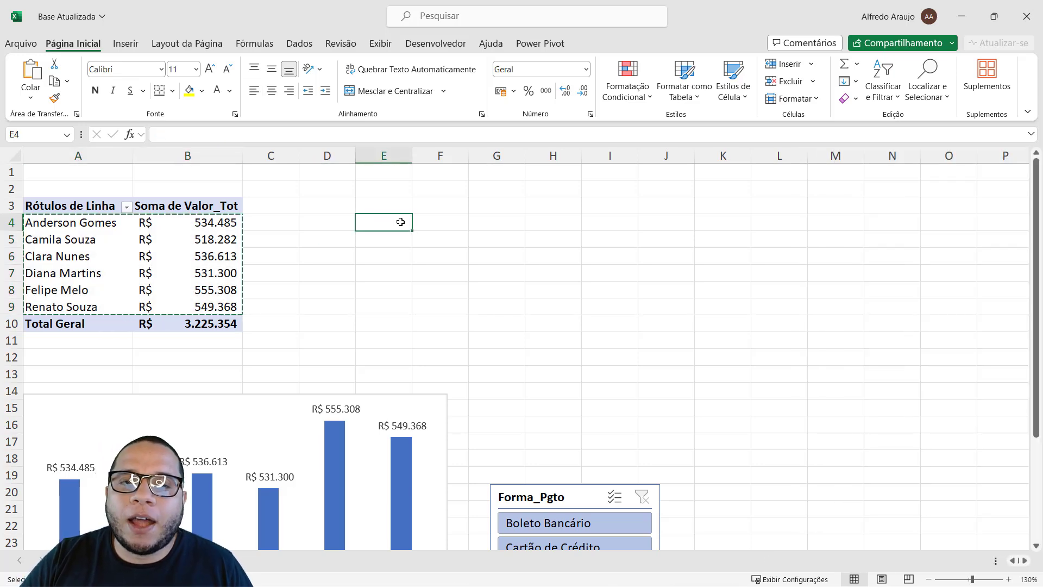
{"action": "right_click", "coordinate": [401, 222]}
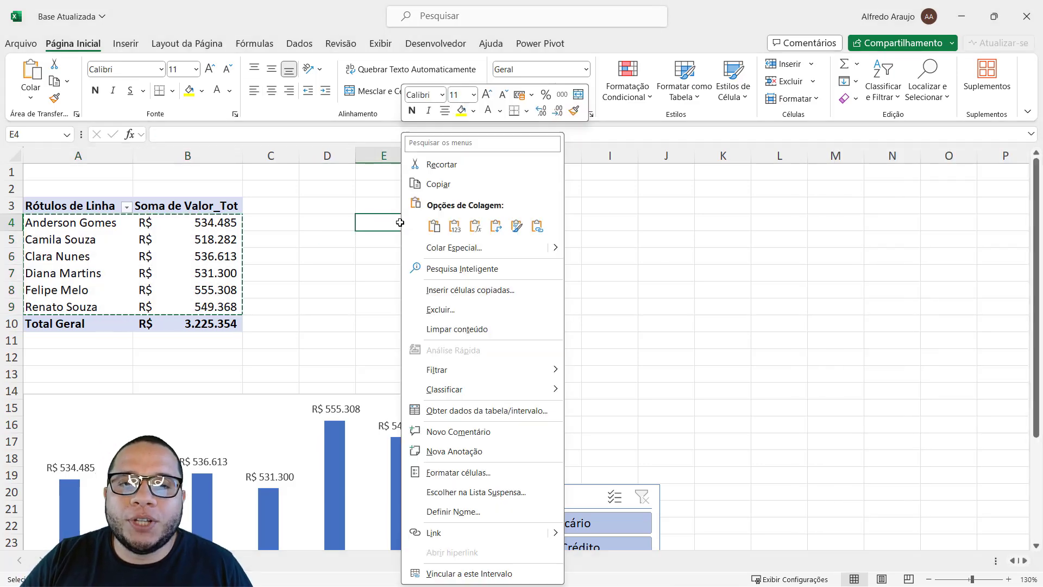
{"action": "left_click", "coordinate": [460, 231]}
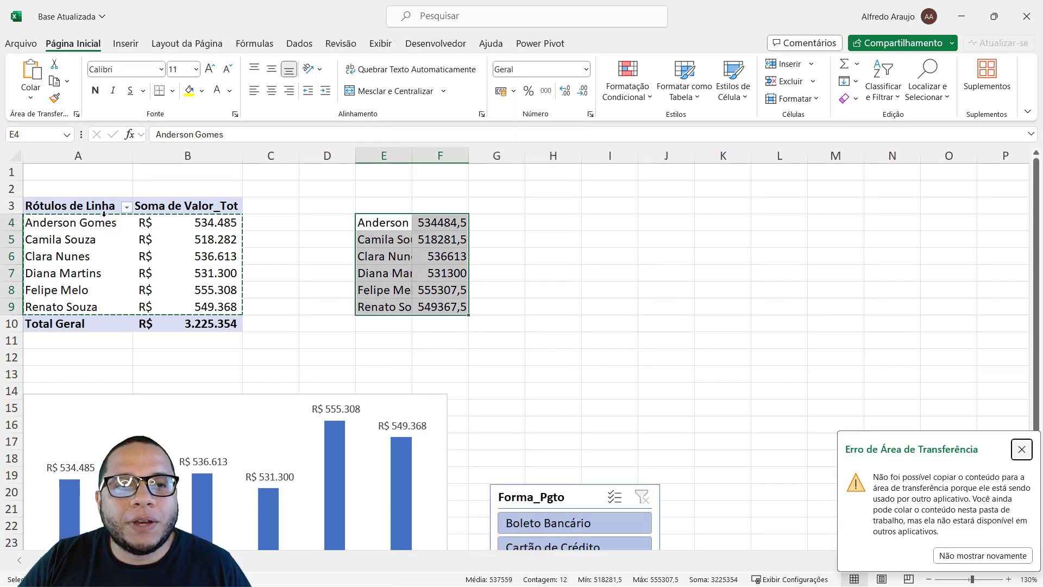
Format the pasted totals in F4:F9 as R$ accounting values without decimals and auto-fit column E to the names.
{"action": "left_click_drag", "start_coordinate": [104, 217], "coordinate": [106, 305]}
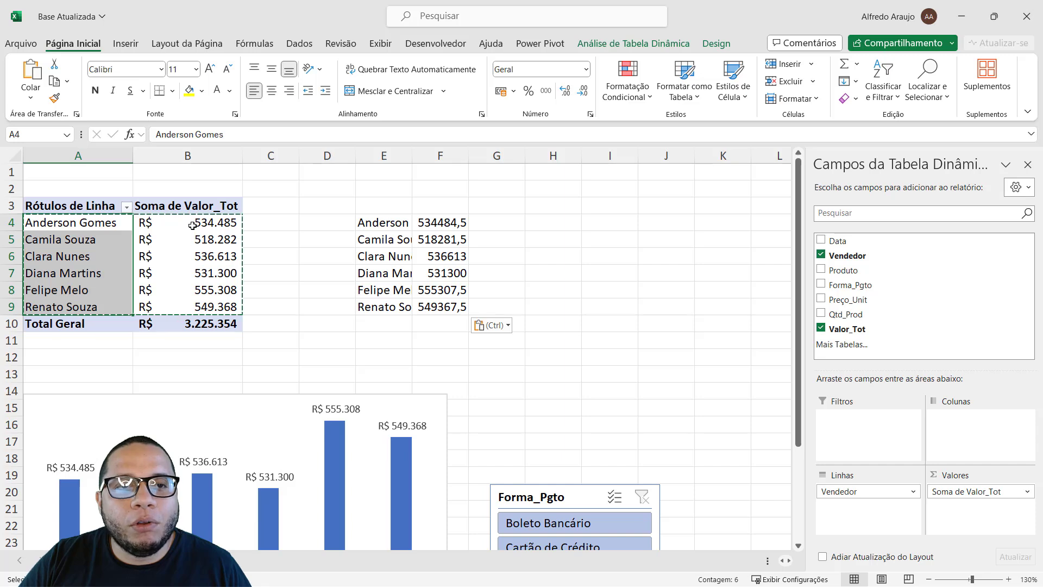
{"action": "left_click", "coordinate": [350, 242]}
{"action": "left_click", "coordinate": [377, 240]}
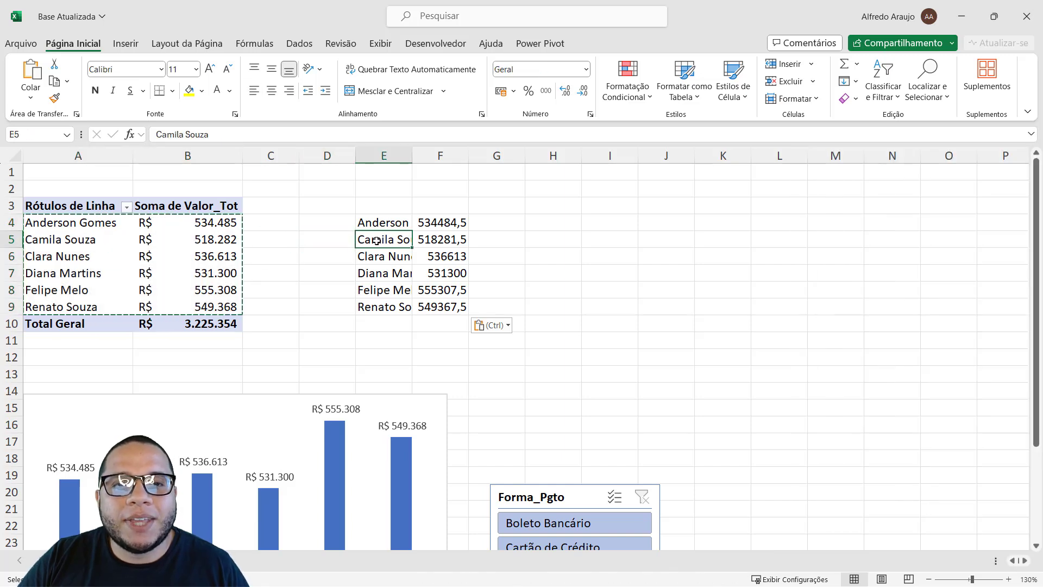
{"action": "left_click_drag", "start_coordinate": [432, 224], "coordinate": [440, 307]}
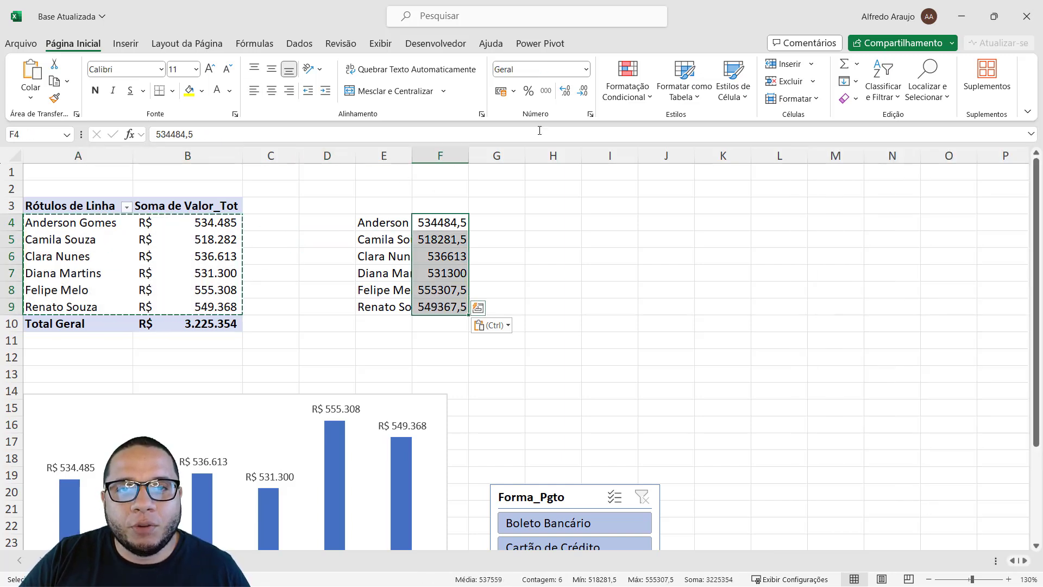
{"action": "left_click", "coordinate": [501, 91]}
{"action": "left_click", "coordinate": [582, 90]}
{"action": "left_click", "coordinate": [582, 90]}
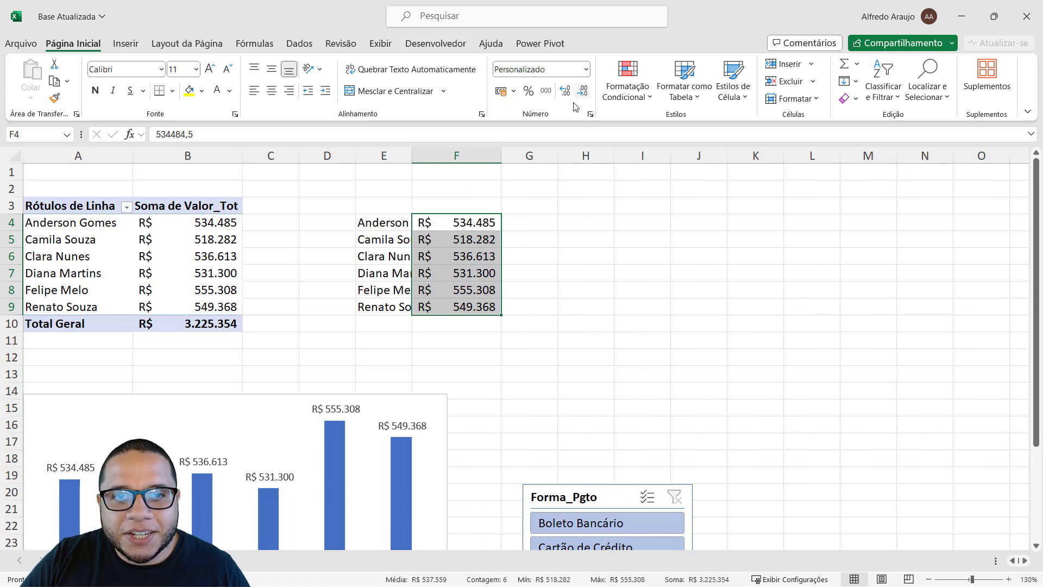
{"action": "double_click", "coordinate": [411, 156]}
{"action": "left_click", "coordinate": [403, 240]}
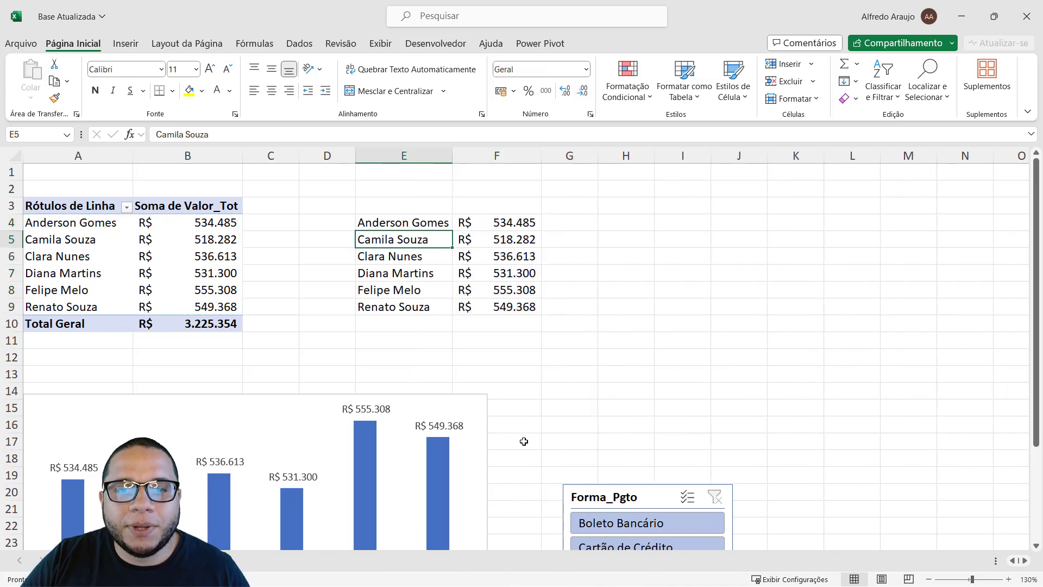
Move the Forma_Pgto slicer closer to the chart, at about row 19 in column F.
{"action": "left_click_drag", "start_coordinate": [585, 492], "coordinate": [539, 485]}
{"action": "left_click", "coordinate": [404, 273]}
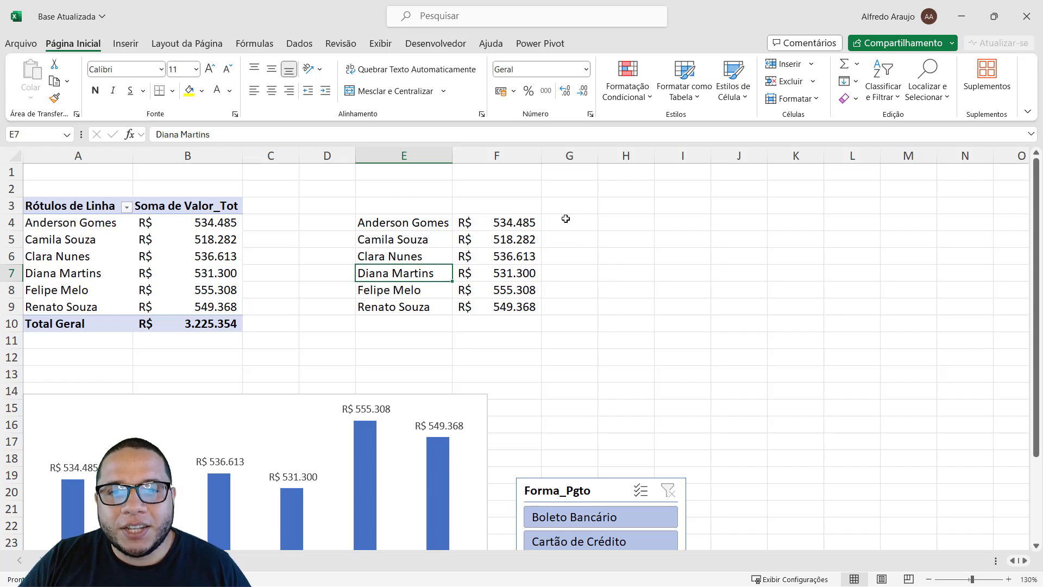
Insert checkboxes in G4:G9, one beside each salesperson's pasted total.
{"action": "left_click_drag", "start_coordinate": [566, 218], "coordinate": [557, 308]}
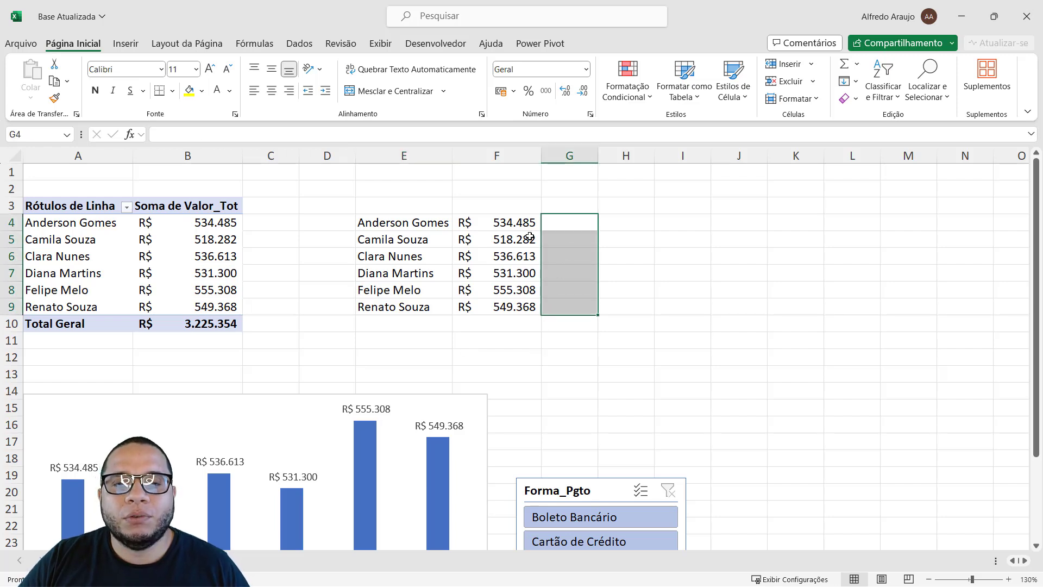
{"action": "left_click", "coordinate": [129, 43]}
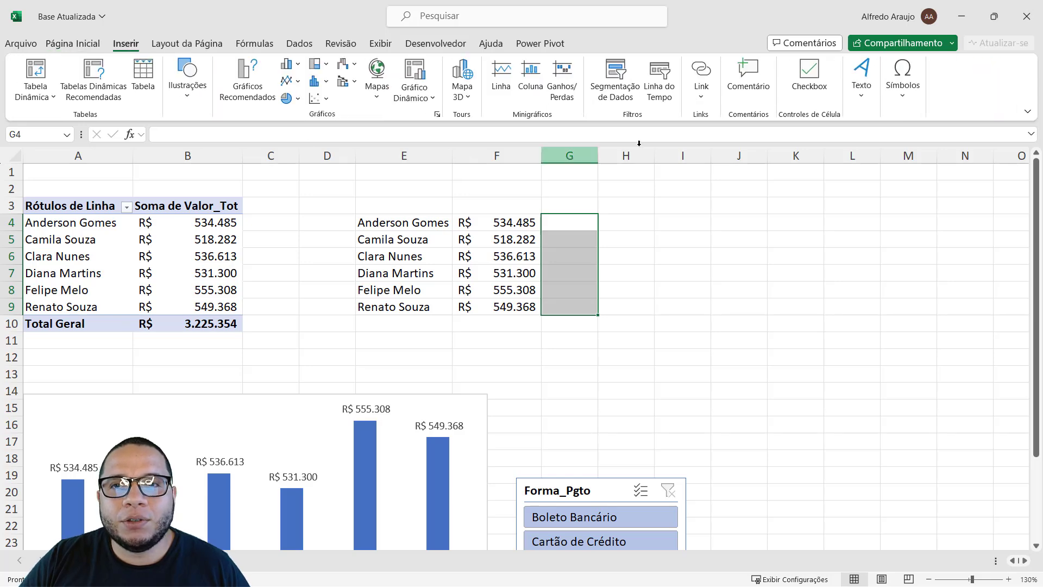
{"action": "left_click", "coordinate": [809, 92]}
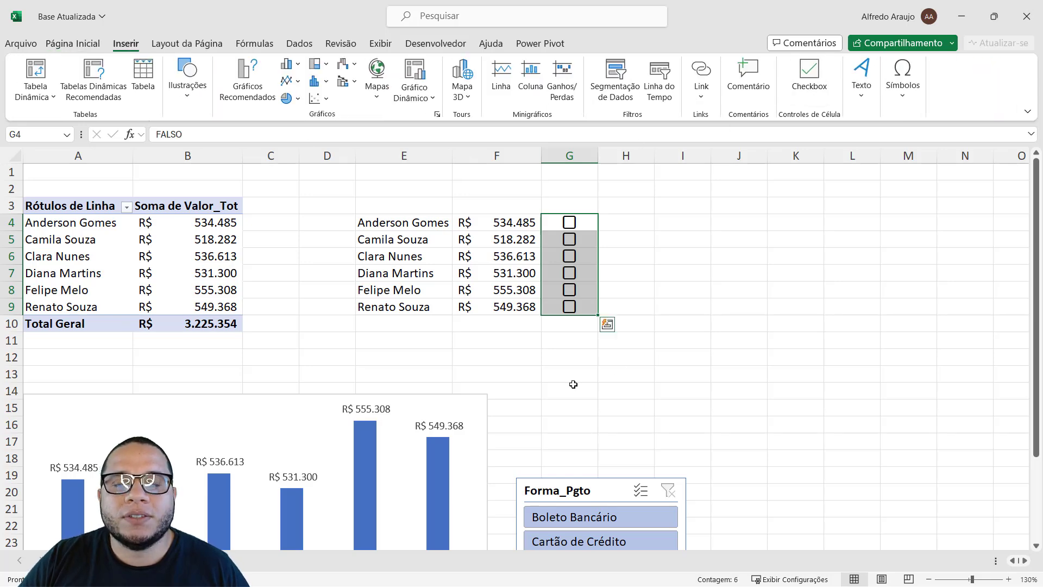
{"action": "left_click", "coordinate": [620, 205]}
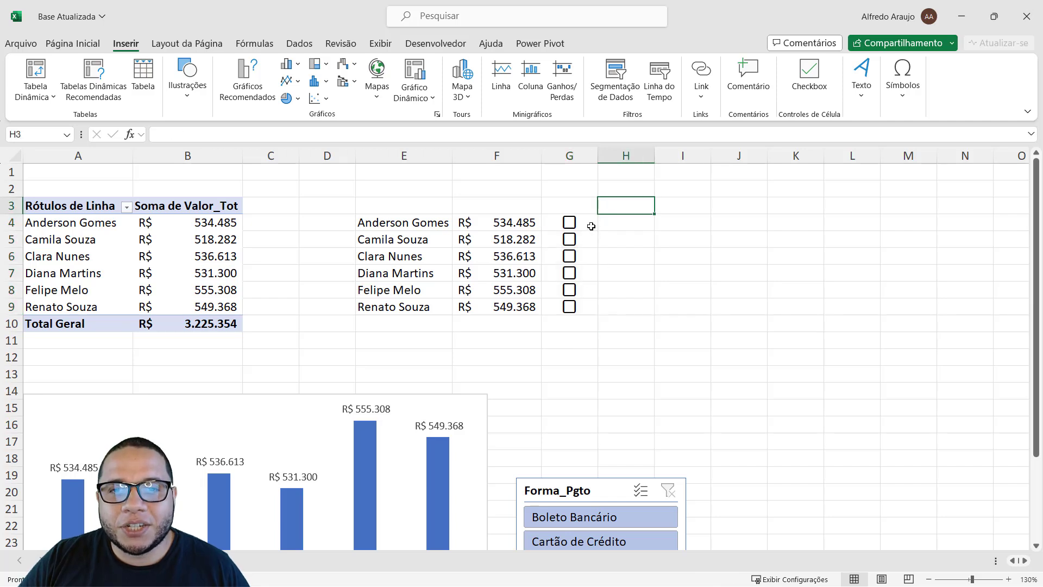
{"action": "left_click_drag", "start_coordinate": [592, 224], "coordinate": [590, 305]}
{"action": "left_click", "coordinate": [609, 266]}
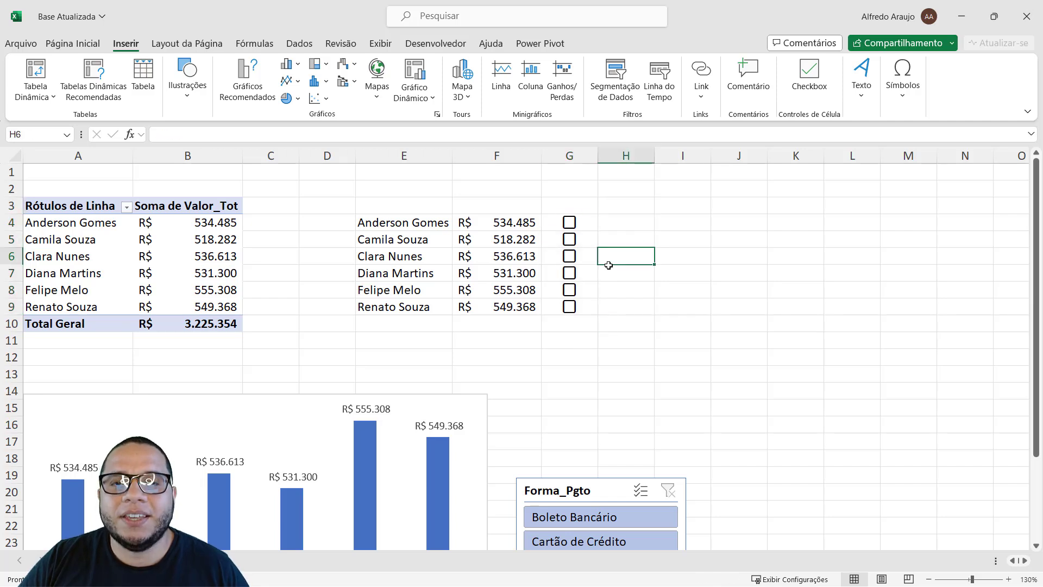
Try out the checkboxes by ticking all six in G4:G9.
{"action": "left_click", "coordinate": [574, 225]}
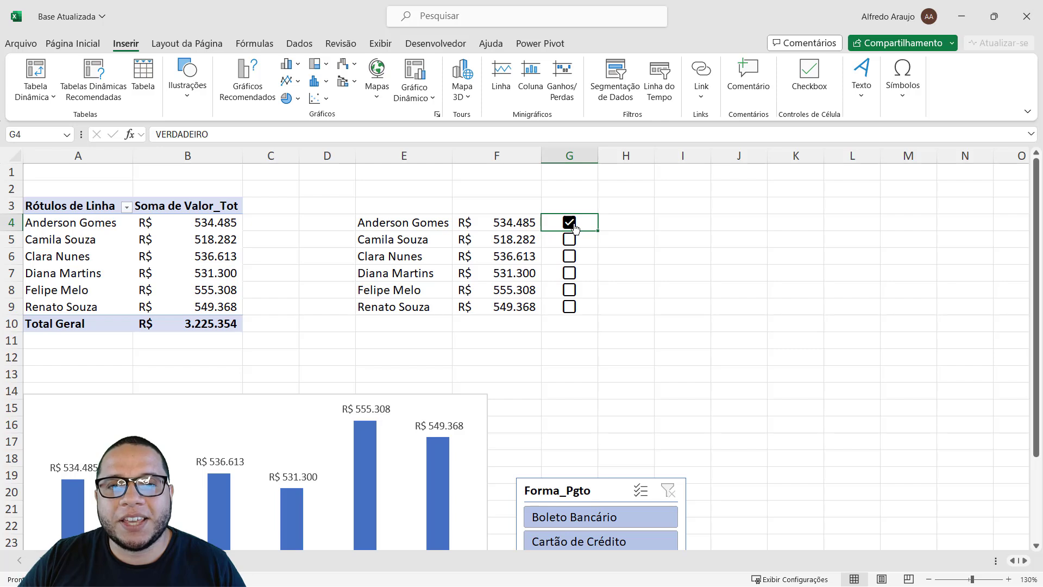
{"action": "left_click", "coordinate": [574, 225]}
{"action": "left_click", "coordinate": [574, 259]}
{"action": "left_click", "coordinate": [575, 238]}
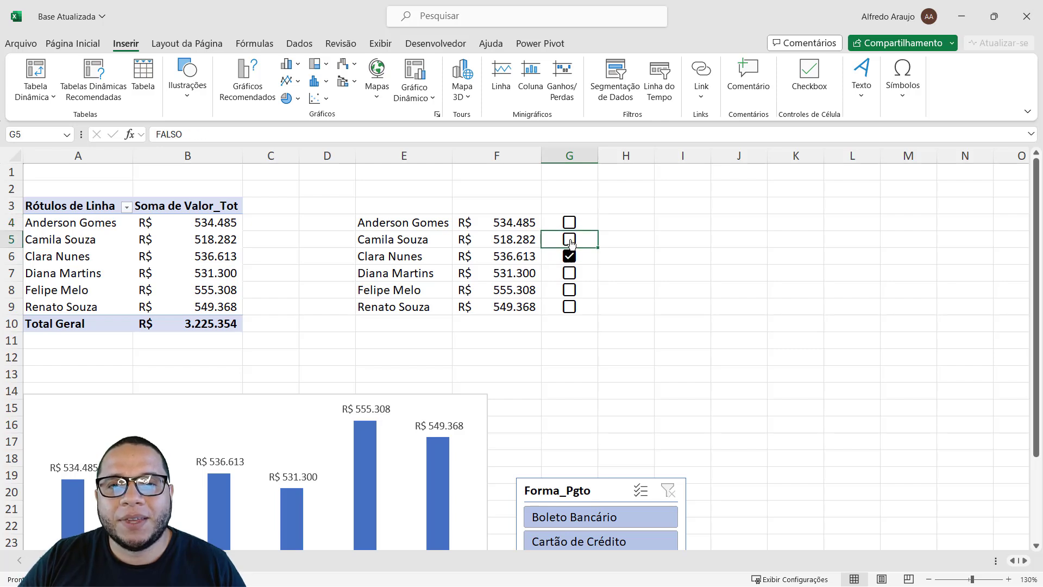
{"action": "left_click", "coordinate": [575, 223]}
{"action": "left_click", "coordinate": [573, 273]}
{"action": "left_click", "coordinate": [572, 290]}
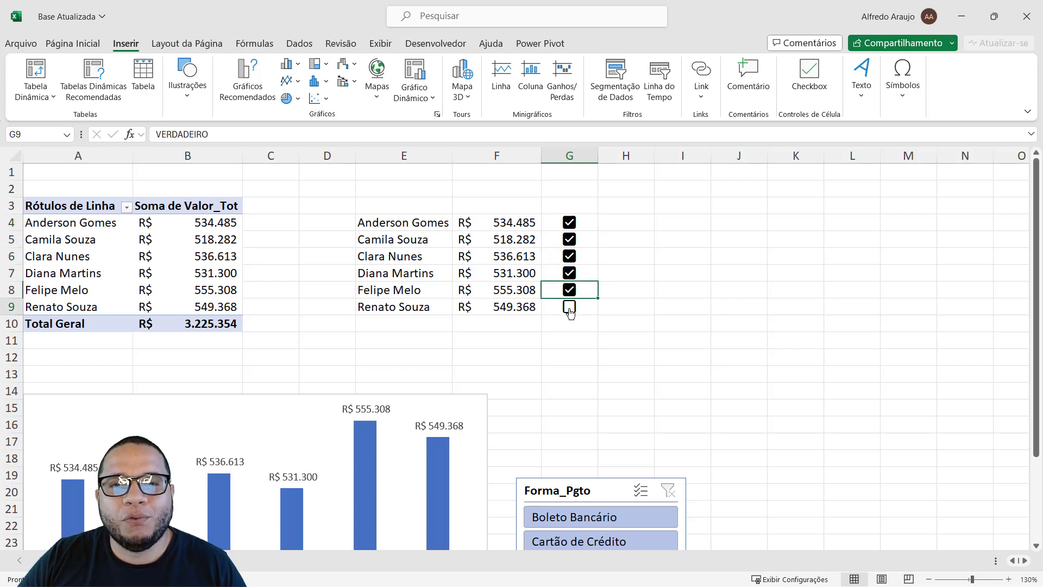
{"action": "left_click", "coordinate": [571, 309]}
Clear all six checkboxes from G9 up to G4.
{"action": "left_click", "coordinate": [571, 310]}
{"action": "left_click", "coordinate": [570, 291]}
{"action": "left_click", "coordinate": [572, 273]}
{"action": "left_click", "coordinate": [573, 257]}
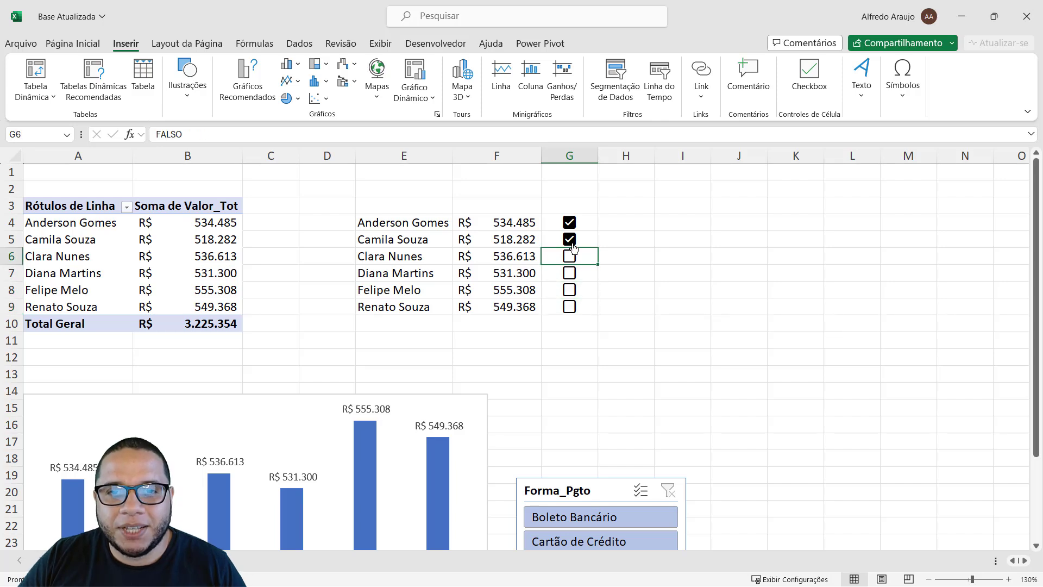
{"action": "left_click", "coordinate": [574, 240]}
{"action": "left_click", "coordinate": [574, 223]}
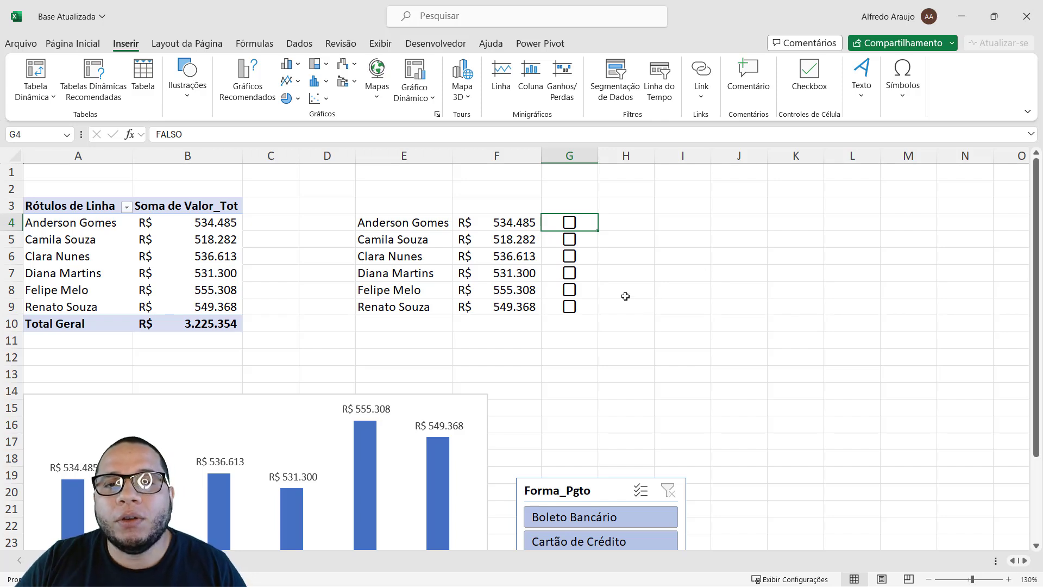
Test the checkboxes in G4, G6, G7 and G8 by ticking each and clearing it again.
{"action": "left_click", "coordinate": [569, 222]}
{"action": "left_click", "coordinate": [574, 261]}
{"action": "left_click", "coordinate": [573, 261]}
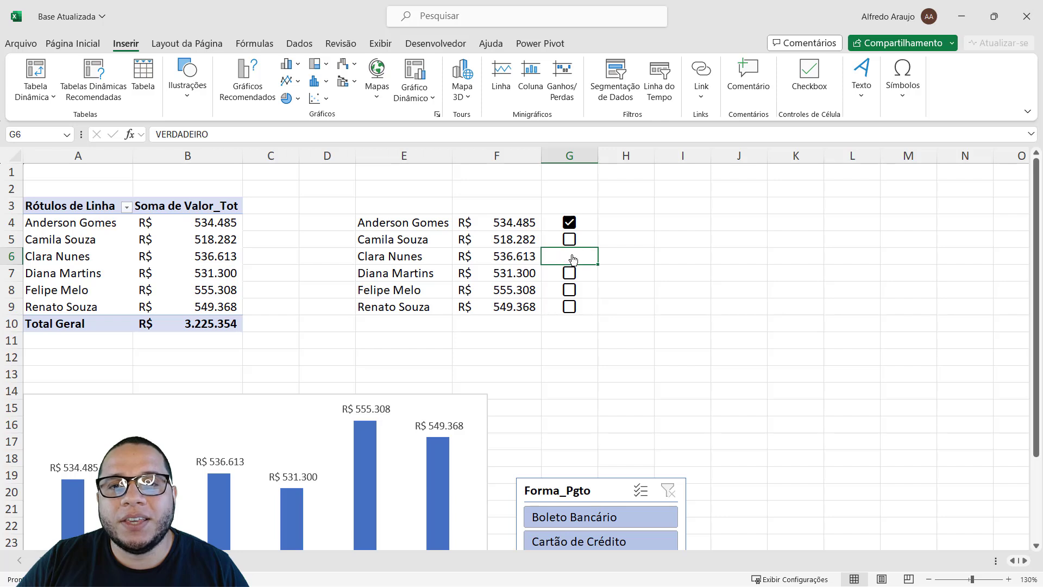
{"action": "left_click", "coordinate": [569, 223]}
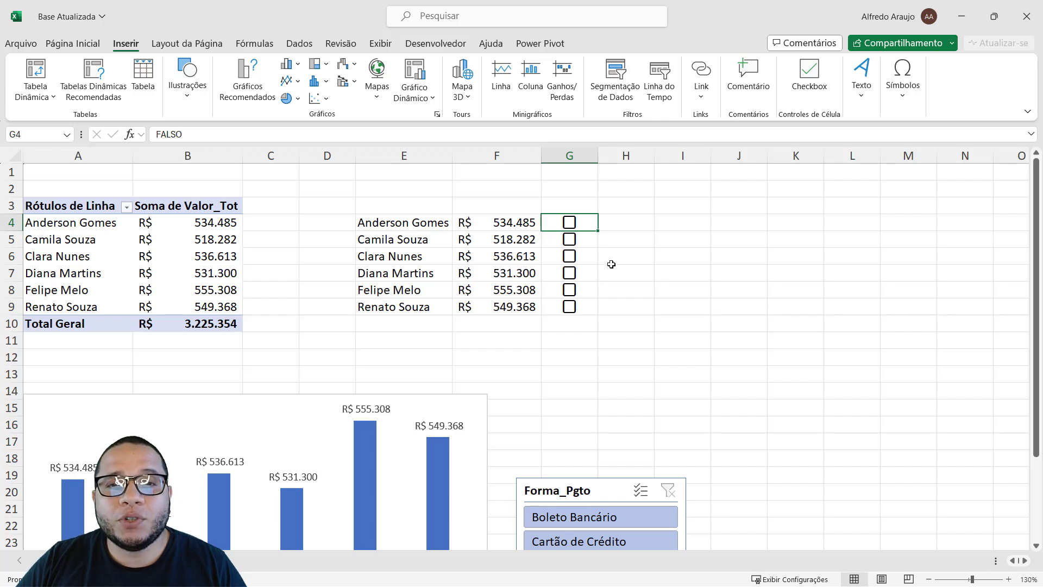
{"action": "left_click", "coordinate": [570, 274]}
{"action": "left_click", "coordinate": [570, 290]}
{"action": "left_click", "coordinate": [570, 291]}
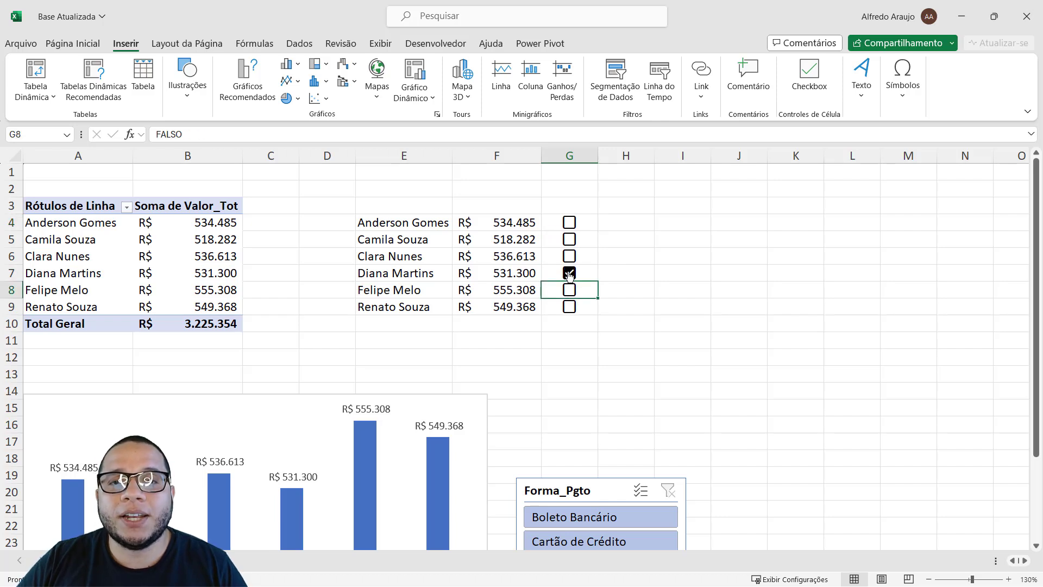
{"action": "left_click", "coordinate": [569, 273]}
{"action": "left_click", "coordinate": [615, 226]}
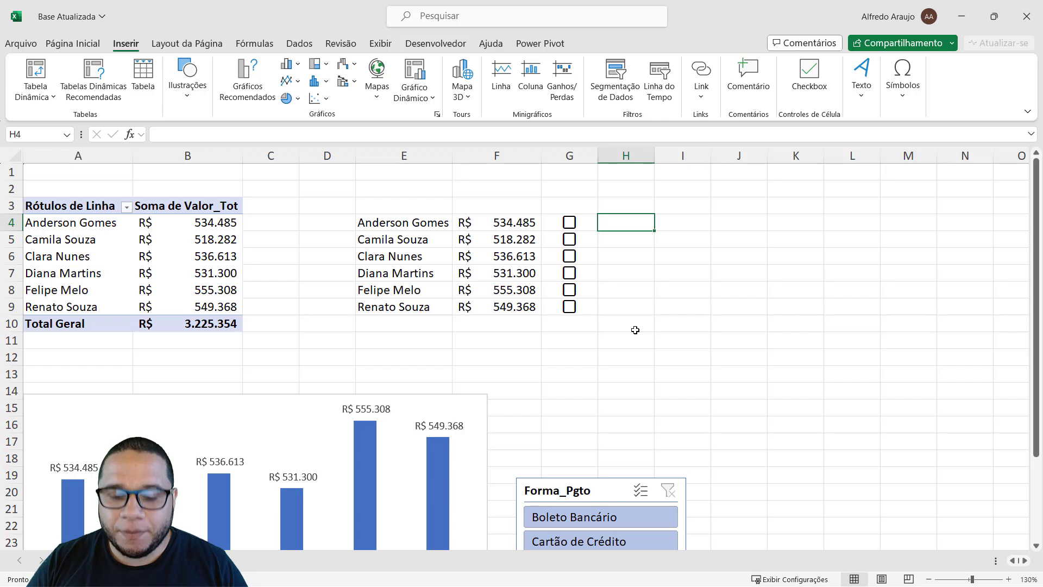
{"action": "type", "text": "=SE("}
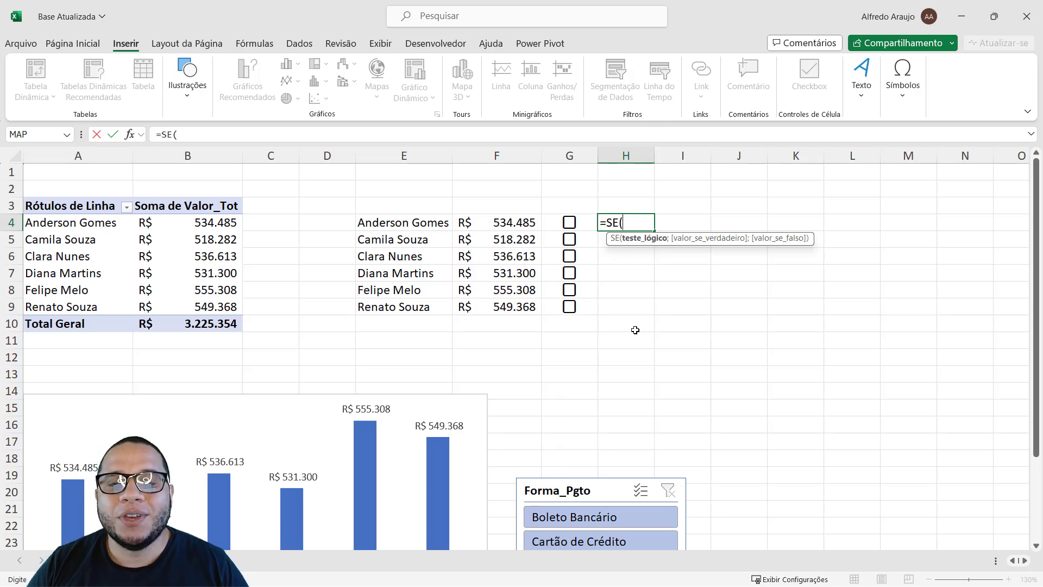
{"action": "key", "text": "Escape"}
Tick the checkbox in G4 and begin an SE formula in H4 with the logical test G4=VERDADEIRO.
{"action": "left_click", "coordinate": [569, 222]}
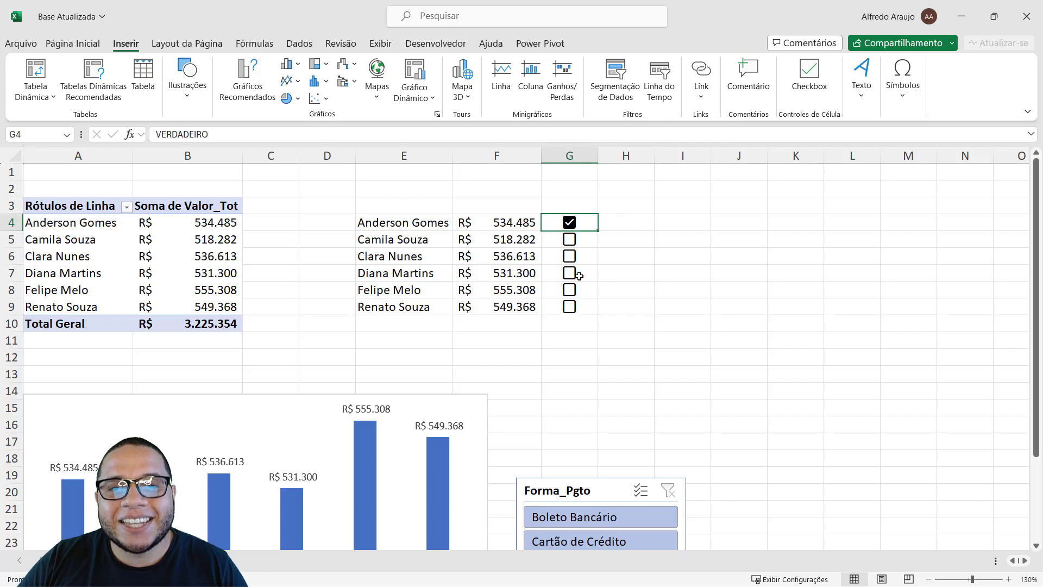
{"action": "left_click", "coordinate": [636, 222]}
{"action": "type", "text": "=SE("}
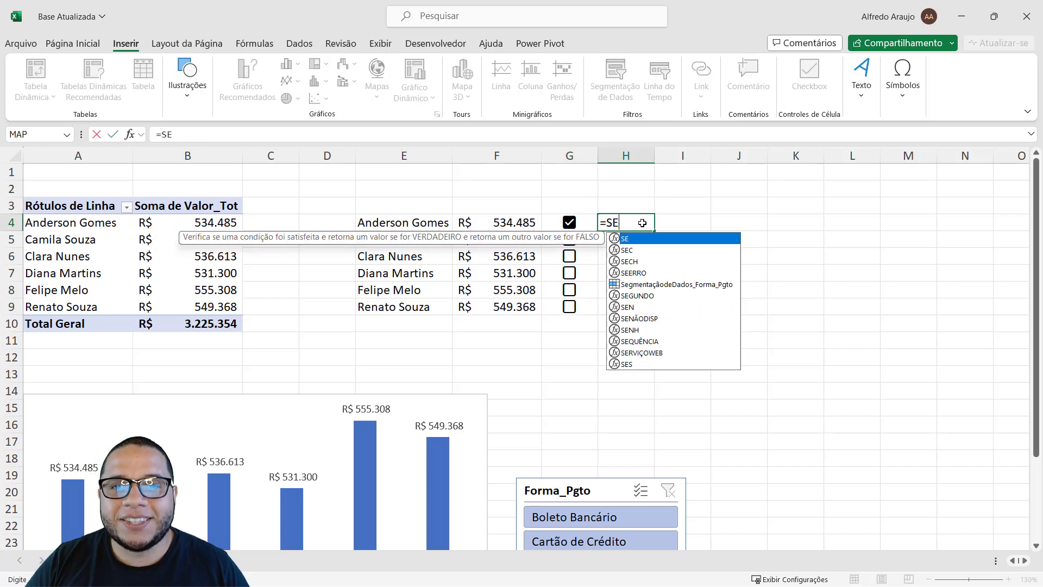
{"action": "left_click", "coordinate": [587, 225]}
{"action": "type", "text": "="}
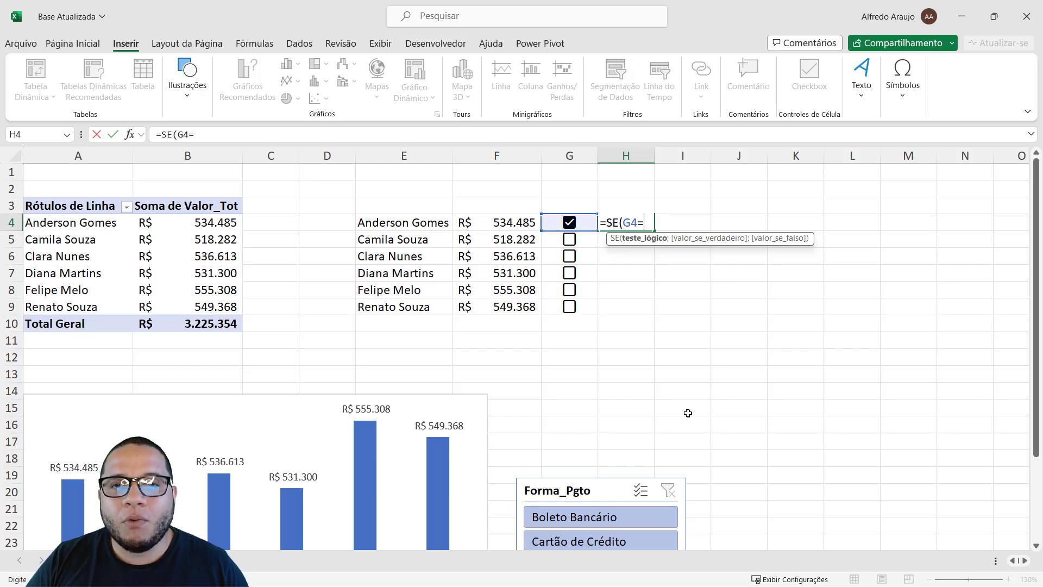
{"action": "type", "text": "verdadeiro"}
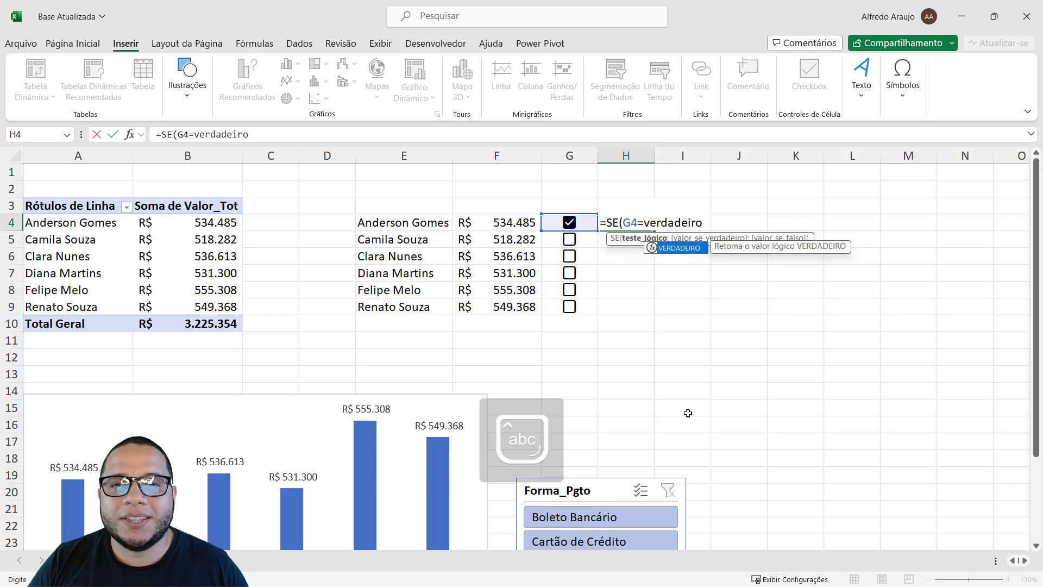
{"action": "key", "text": "Tab"}
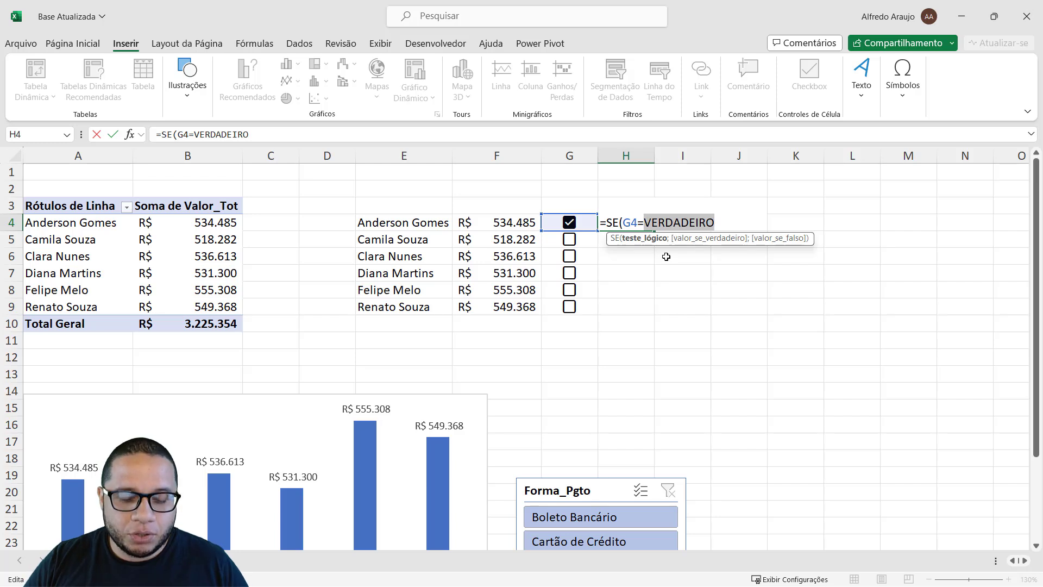
Try FALSO as the compared value in the H4 formula's test, and restore VERDADEIRO.
{"action": "type", "text": "FALSO"}
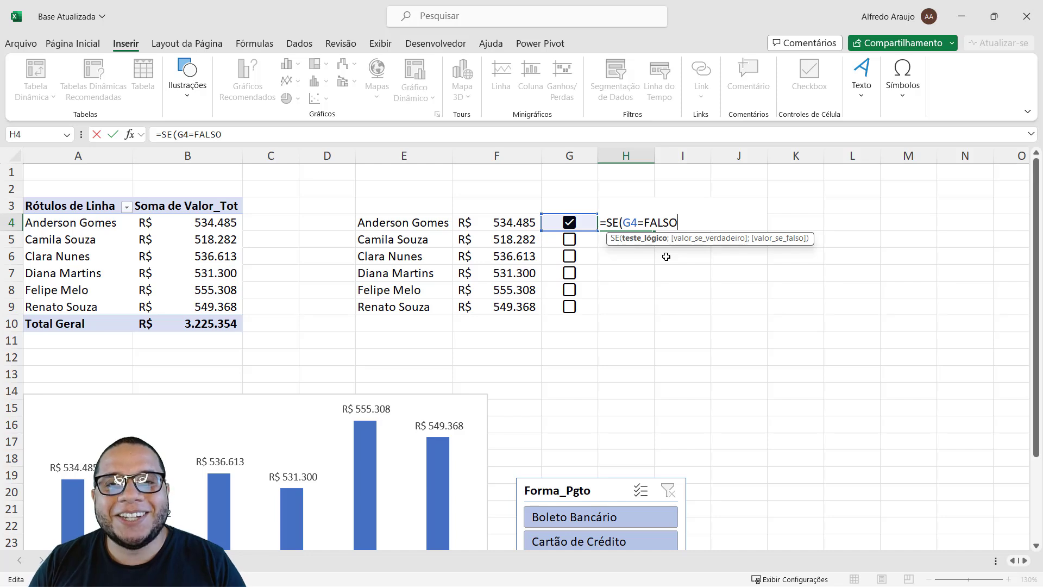
{"action": "key", "text": "BackSpace"}
{"action": "key", "text": "BackSpace"}
{"action": "key", "text": "BackSpace"}
{"action": "key", "text": "BackSpace"}
{"action": "key", "text": "BackSpace"}
{"action": "key", "text": "BackSpace"}
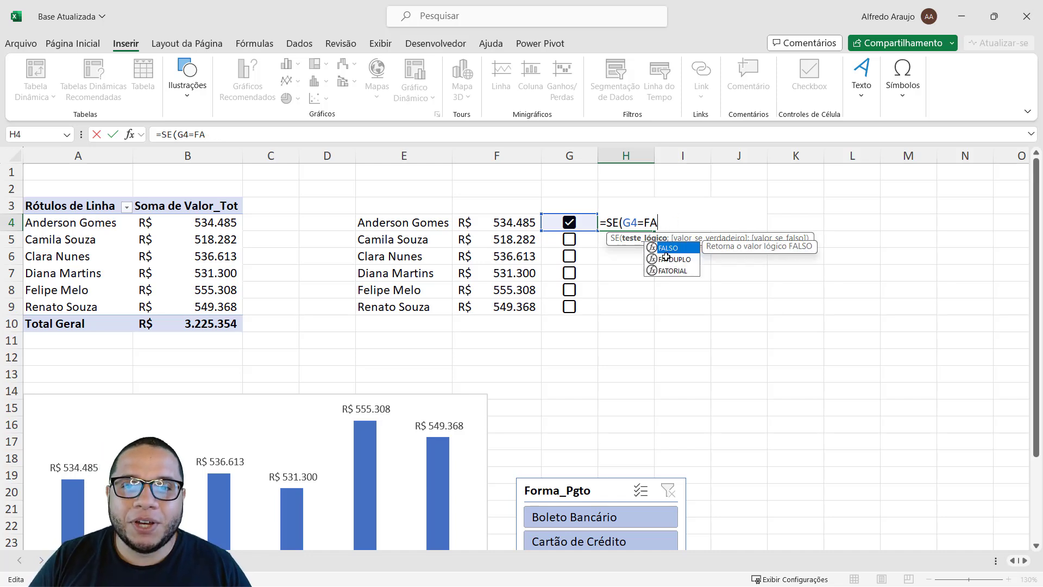
{"action": "type", "text": "=VERDADEIRO"}
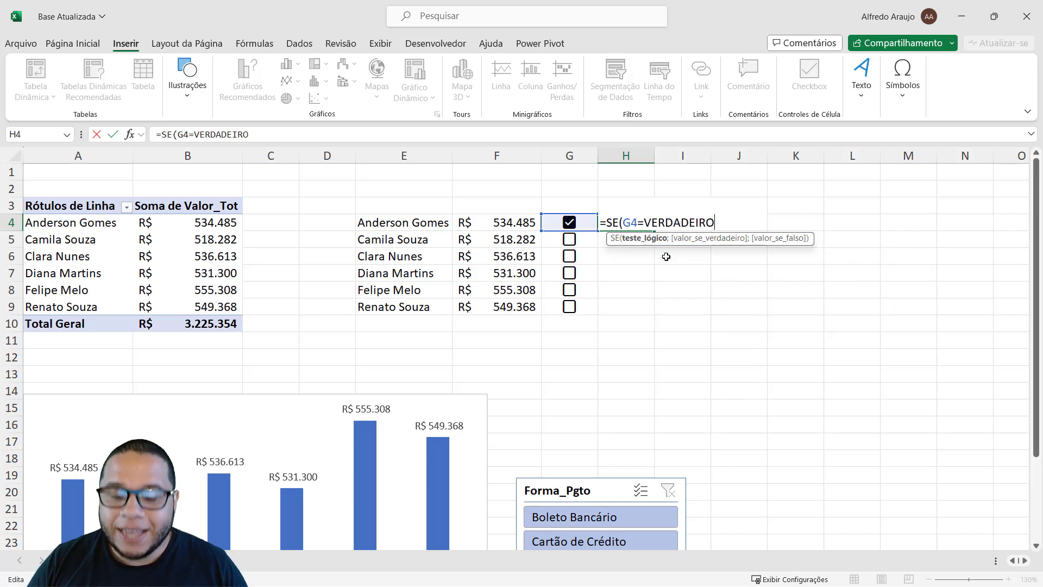
Complete the H4 formula as =SE(G4=VERDADEIRO;E4;"") and auto-fit column H to the name.
{"action": "type", "text": ";"}
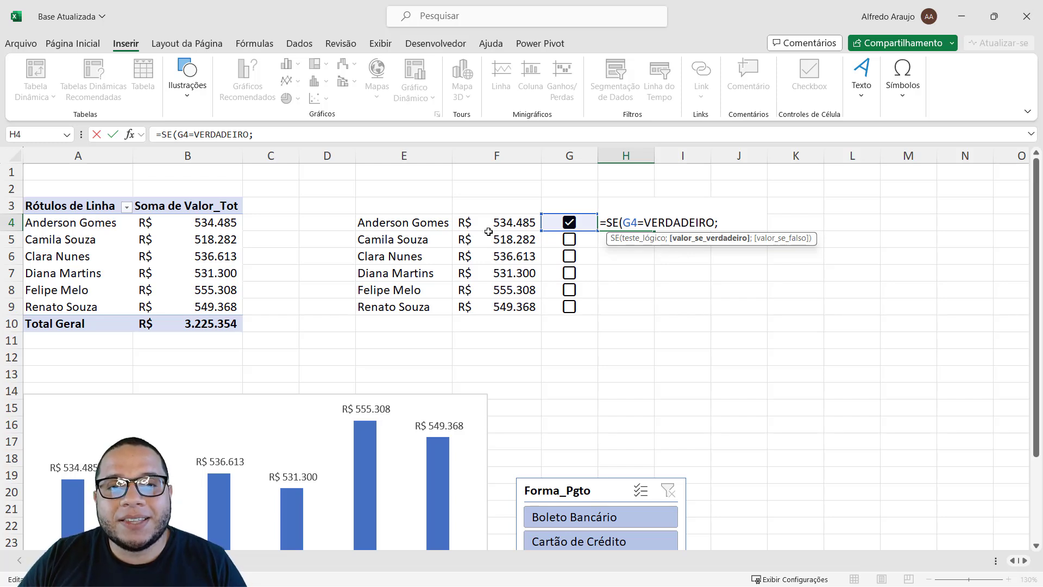
{"action": "left_click", "coordinate": [430, 223]}
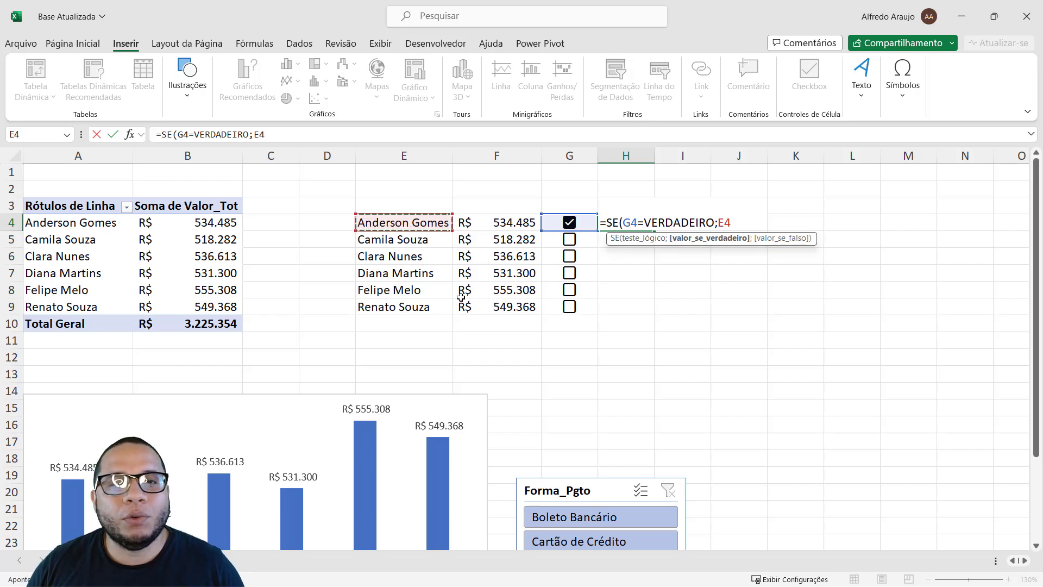
{"action": "type", "text": ";"}
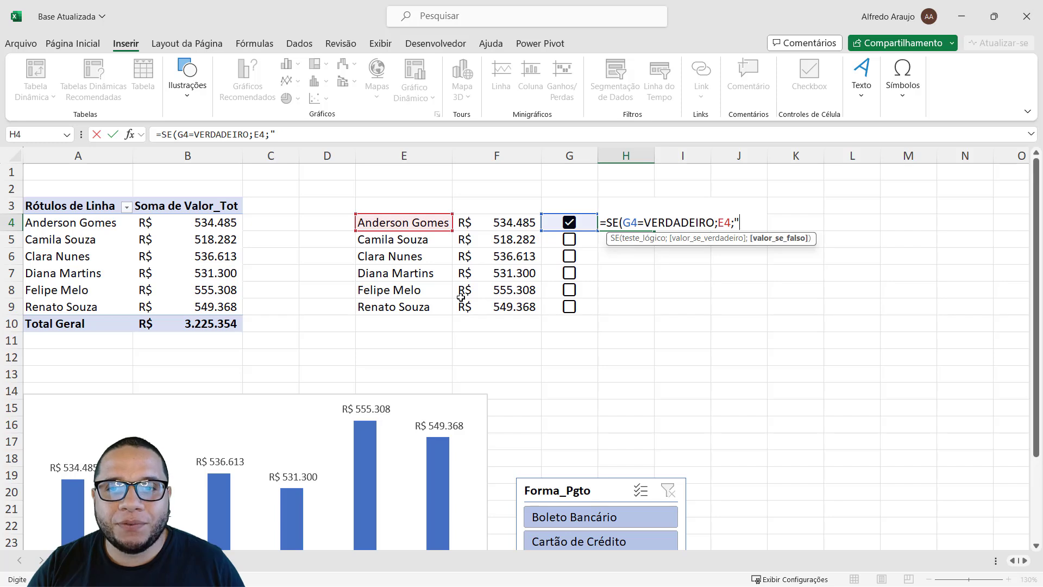
{"action": "type", "text": "\"\")"}
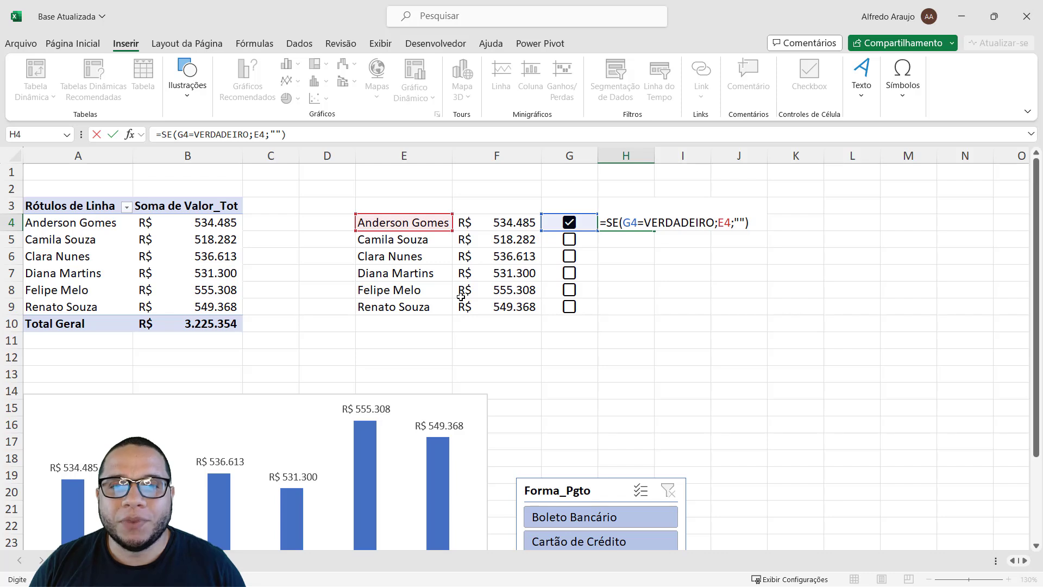
{"action": "key", "text": "Return"}
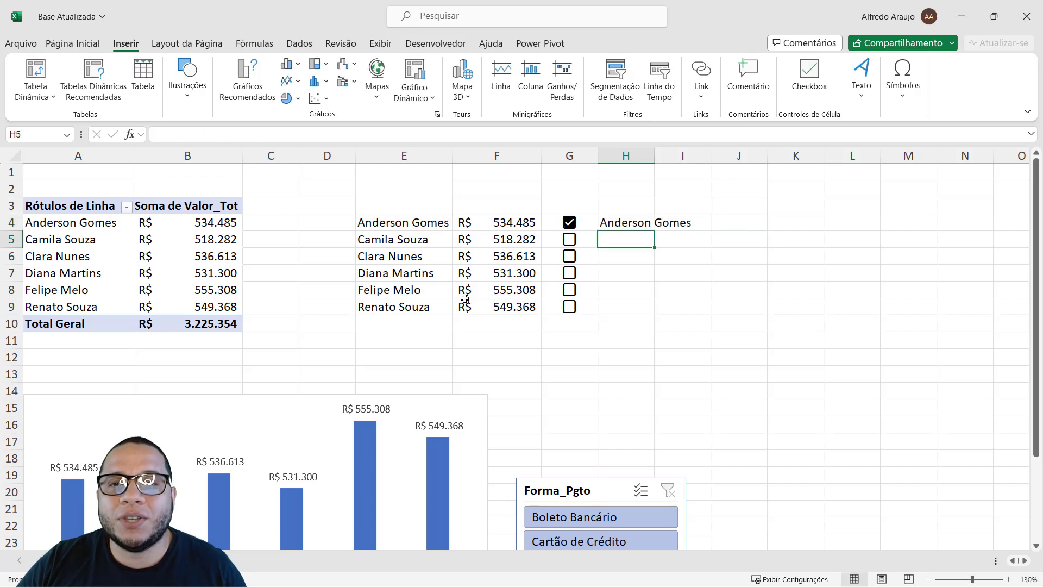
{"action": "double_click", "coordinate": [655, 156]}
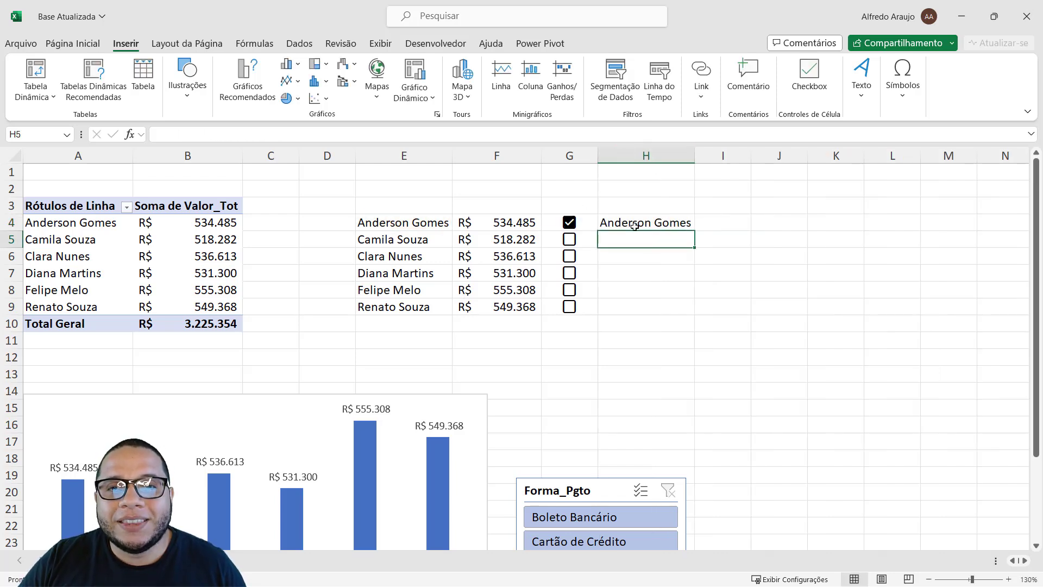
Test the H4 formula by clearing the checkbox in G4 and ticking it again.
{"action": "left_click", "coordinate": [584, 224]}
{"action": "left_click", "coordinate": [625, 288]}
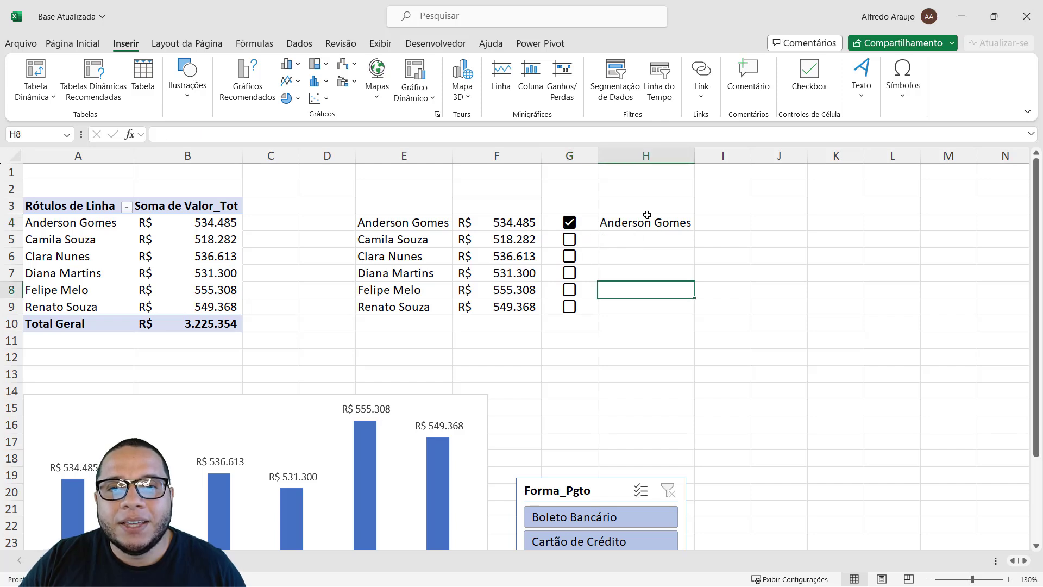
{"action": "left_click", "coordinate": [647, 217]}
{"action": "left_click", "coordinate": [438, 221]}
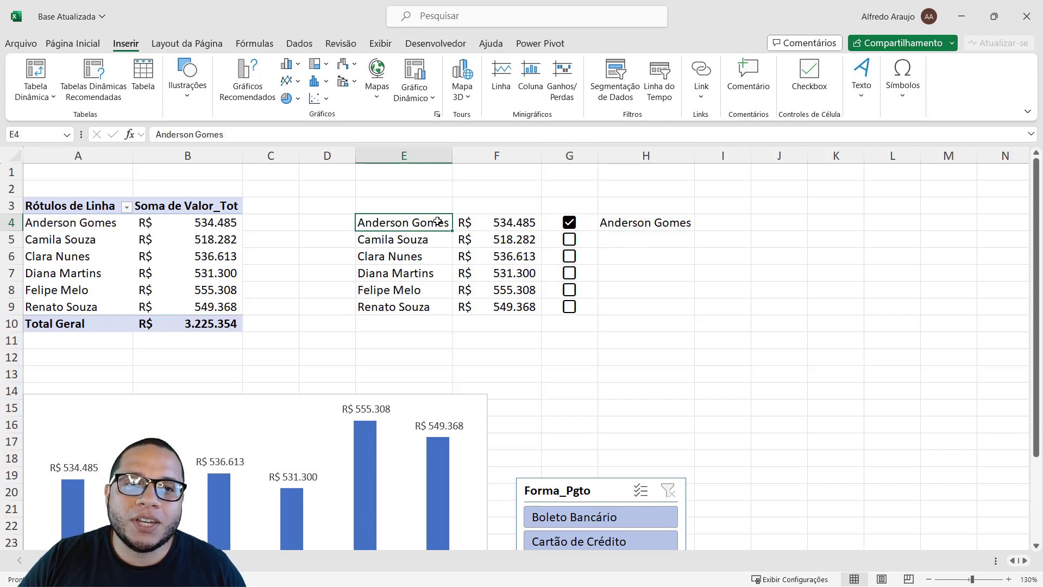
{"action": "left_click", "coordinate": [628, 321]}
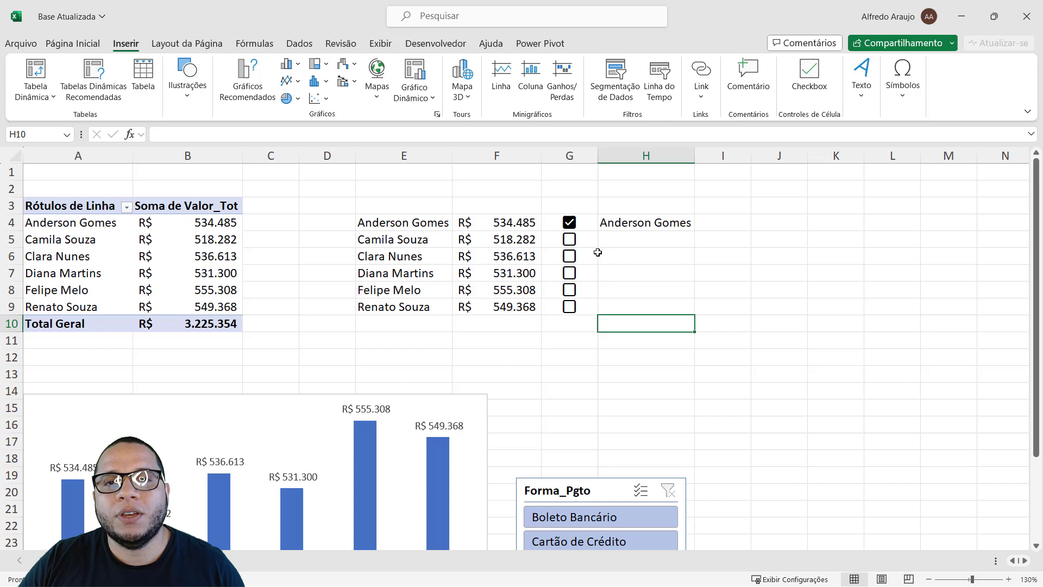
{"action": "left_click", "coordinate": [570, 223]}
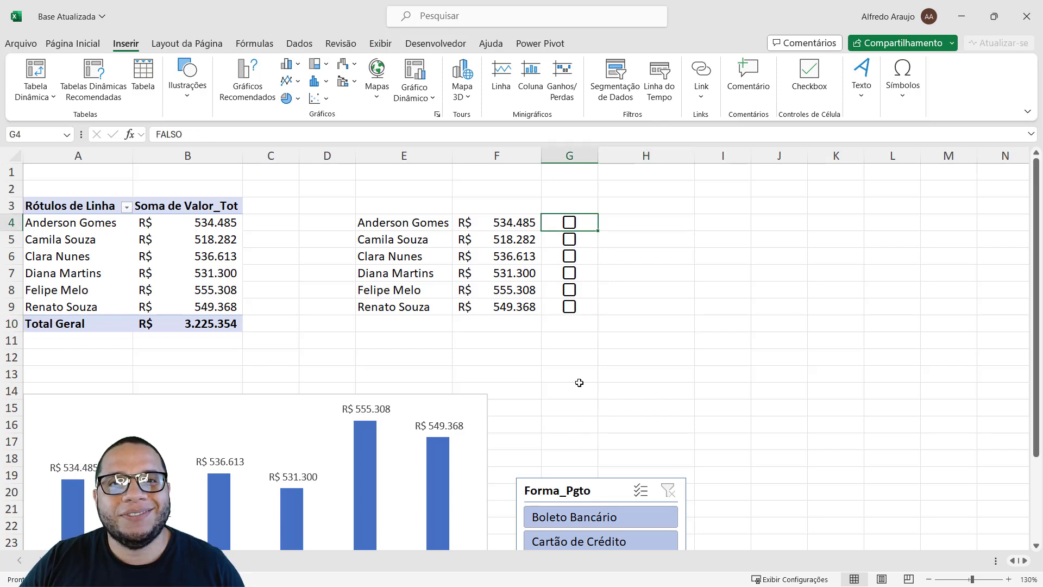
{"action": "left_click", "coordinate": [571, 223]}
Fill the H4 formula down through H9.
{"action": "left_click", "coordinate": [620, 223]}
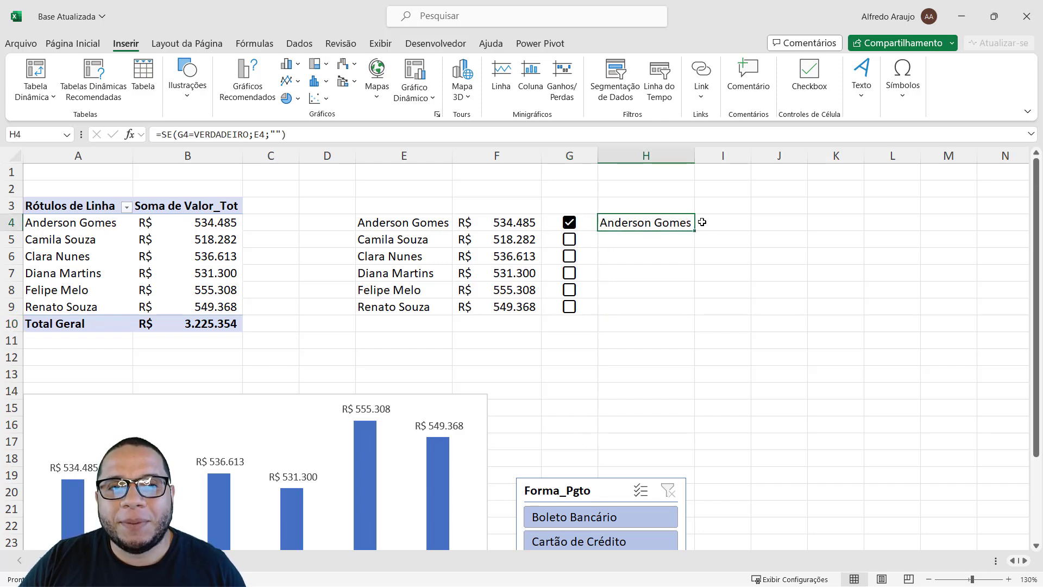
{"action": "left_click_drag", "start_coordinate": [694, 229], "coordinate": [690, 311]}
{"action": "left_click", "coordinate": [706, 391]}
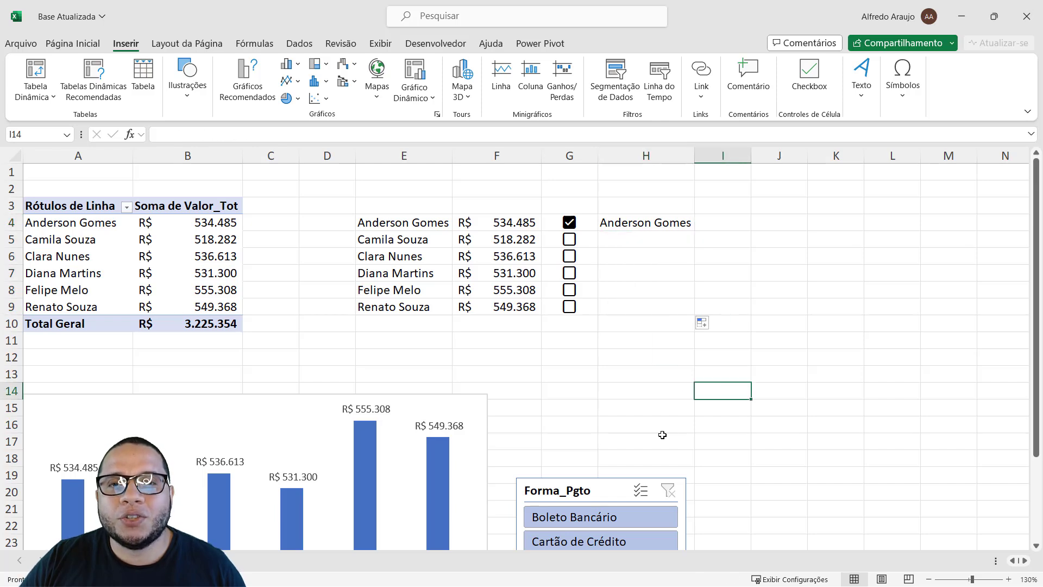
Tick the remaining checkboxes in G5:G9 so that every salesperson is selected.
{"action": "left_click", "coordinate": [569, 256]}
{"action": "left_click", "coordinate": [570, 289]}
{"action": "left_click", "coordinate": [569, 306]}
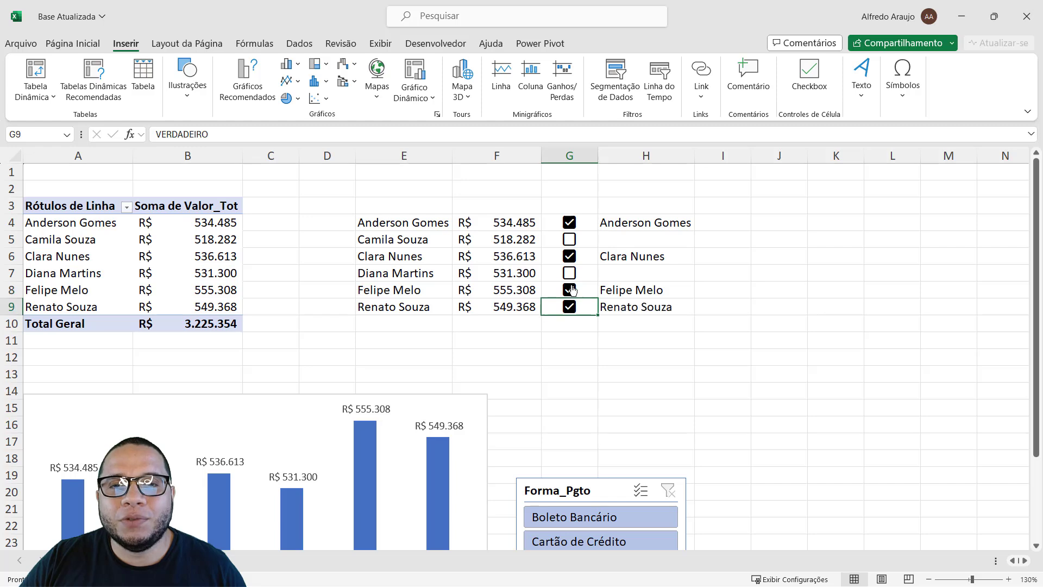
{"action": "left_click", "coordinate": [569, 272]}
{"action": "left_click", "coordinate": [570, 239]}
Test the column H formulas by clearing and re-ticking the checkboxes in G6, G7, G8 and G4.
{"action": "left_click", "coordinate": [569, 256]}
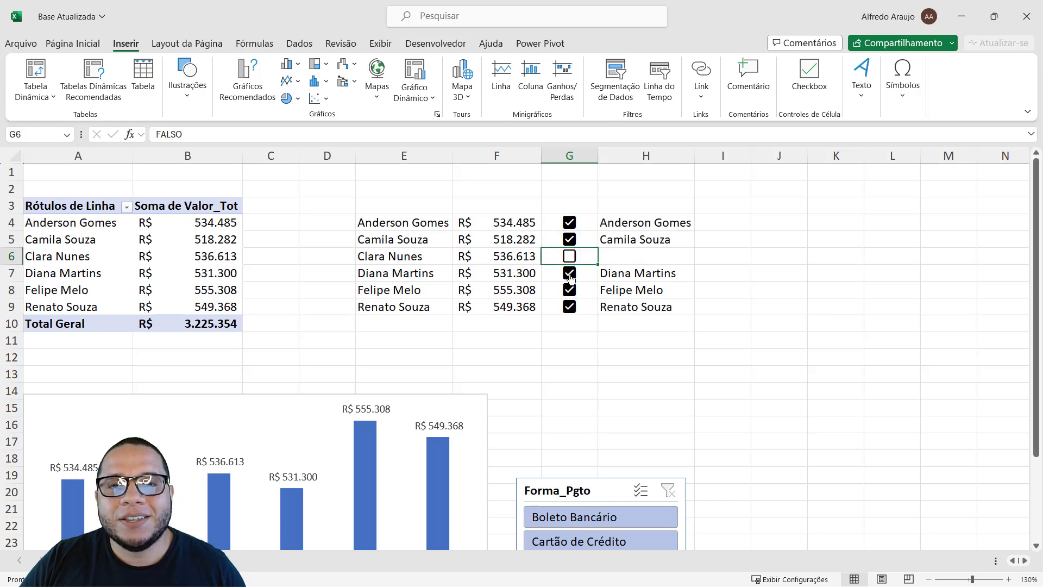
{"action": "left_click", "coordinate": [570, 272]}
{"action": "left_click", "coordinate": [569, 272]}
{"action": "left_click", "coordinate": [572, 258]}
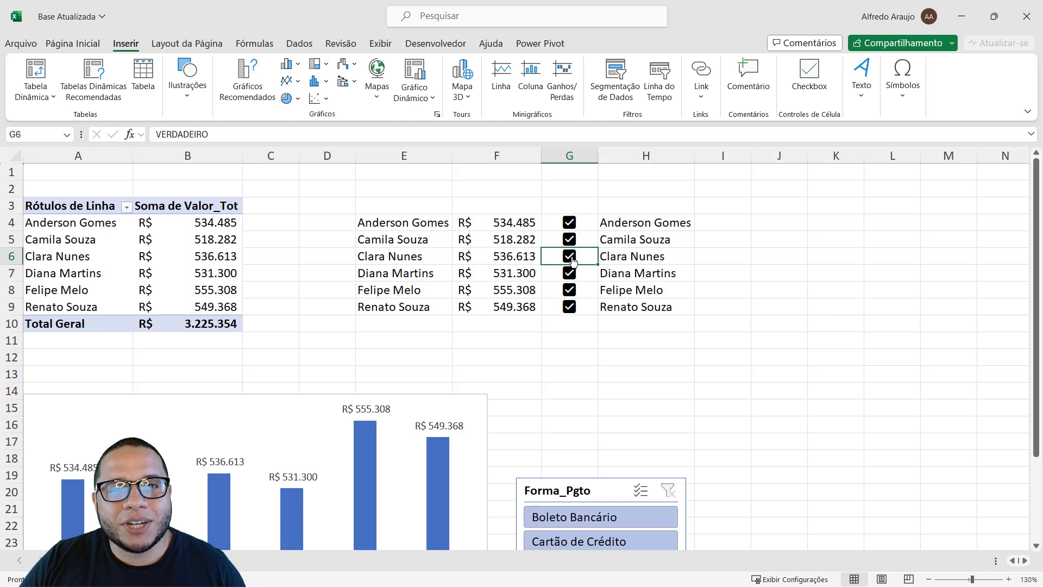
{"action": "left_click", "coordinate": [570, 290]}
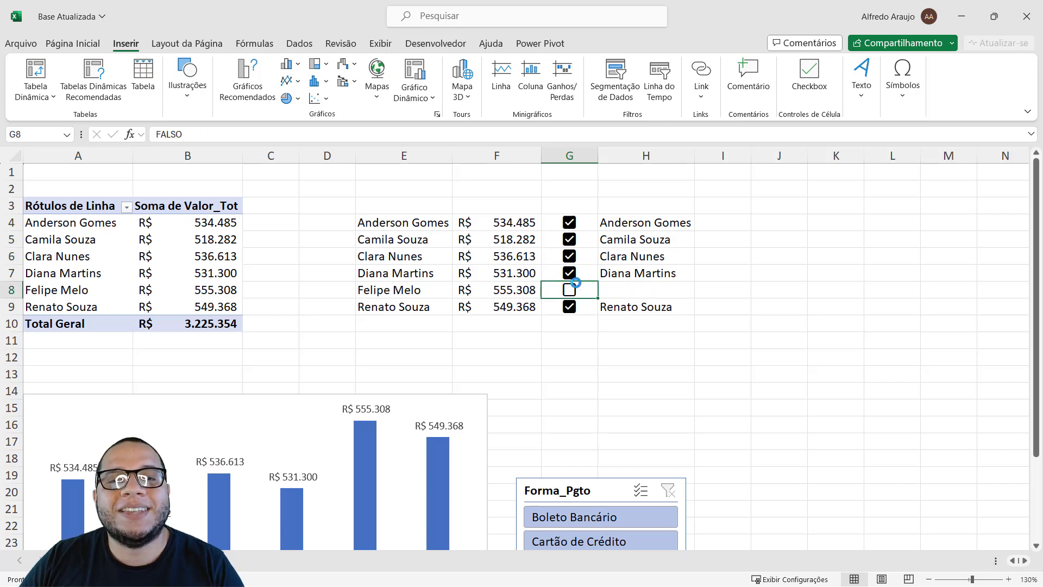
{"action": "left_click", "coordinate": [576, 290]}
{"action": "left_click", "coordinate": [574, 224]}
{"action": "left_click", "coordinate": [573, 224]}
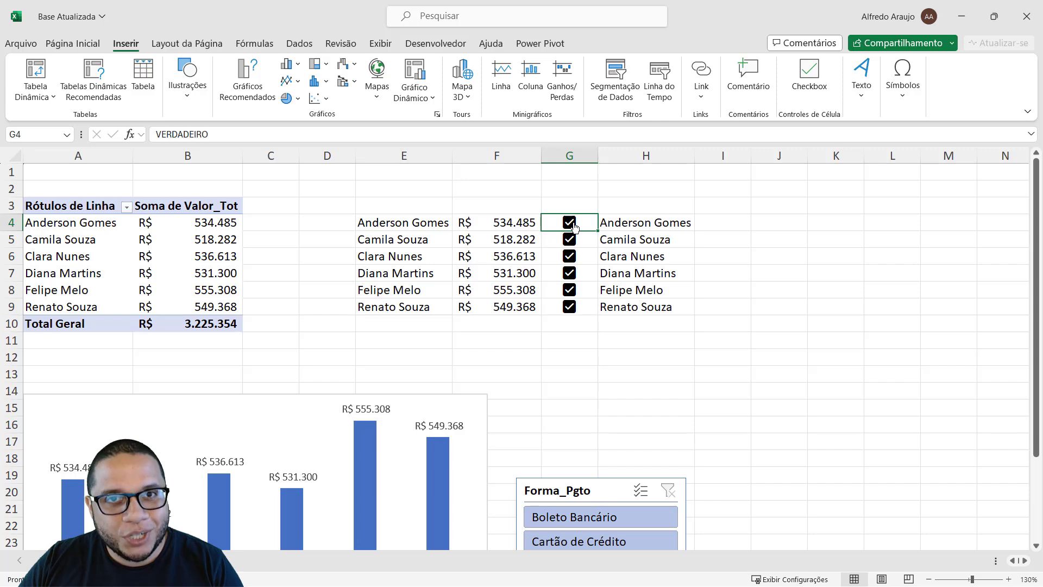
Widen column I to make room for the sales values.
{"action": "left_click", "coordinate": [729, 225]}
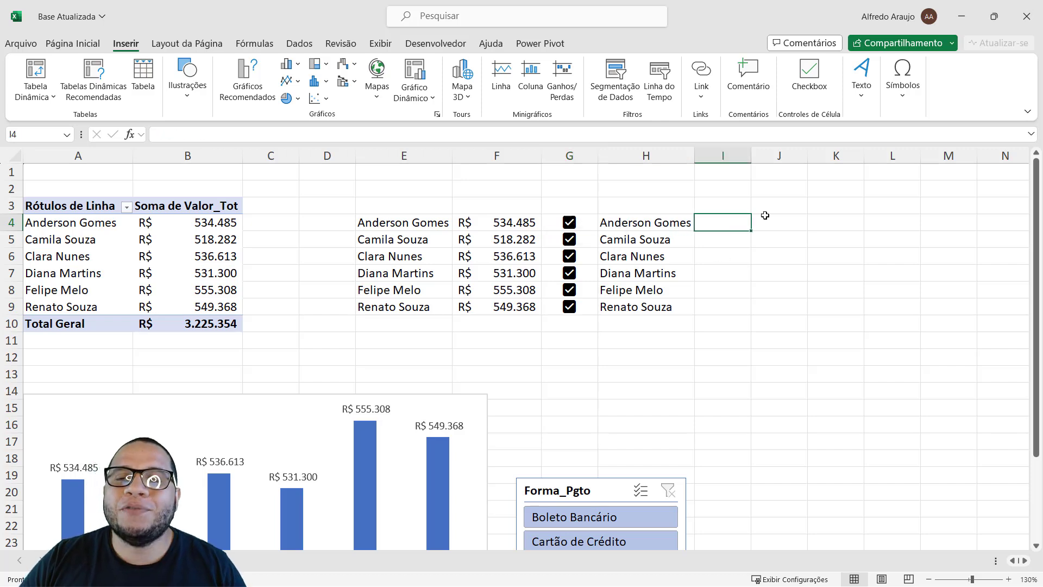
{"action": "left_click_drag", "start_coordinate": [756, 153], "coordinate": [781, 154]}
{"action": "left_click_drag", "start_coordinate": [646, 223], "coordinate": [645, 307]}
{"action": "left_click_drag", "start_coordinate": [525, 223], "coordinate": [525, 307]}
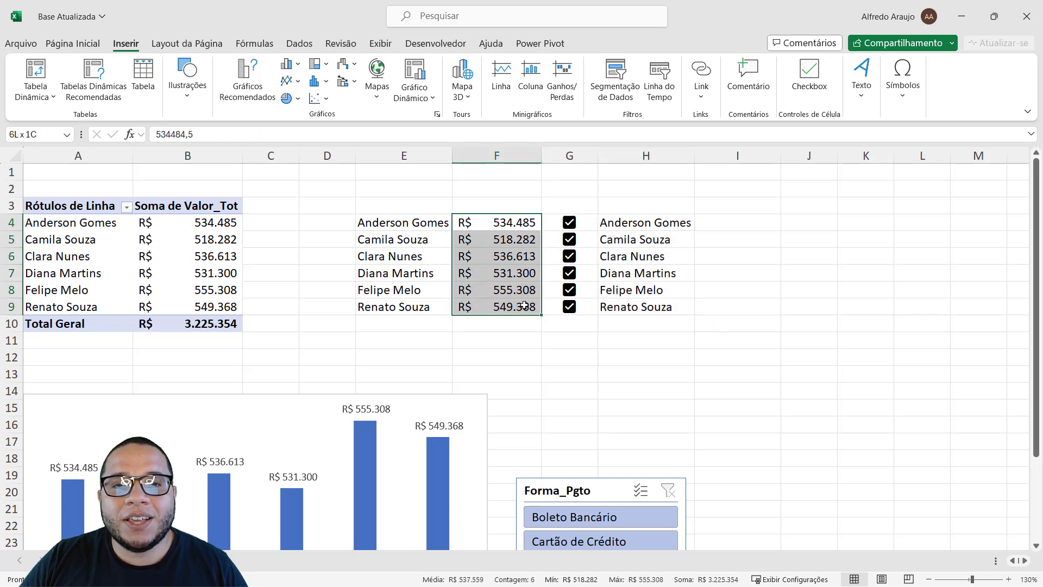
Enter the formula =SE(G4=VERDADEIRO;F4;"") in cell I4.
{"action": "left_click", "coordinate": [719, 222]}
{"action": "type", "text": "=se"}
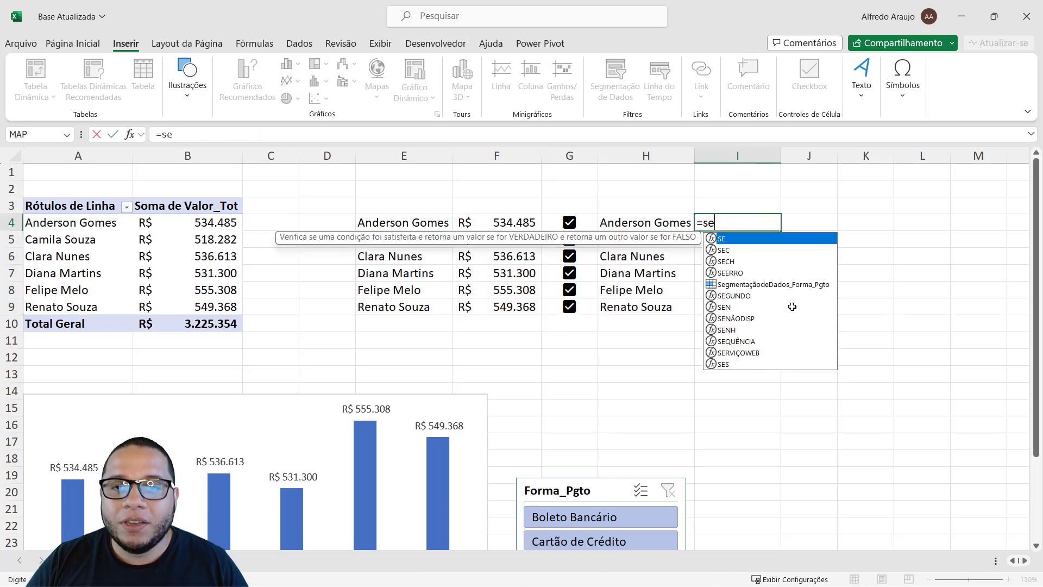
{"action": "key", "text": "Tab"}
{"action": "left_click", "coordinate": [592, 225]}
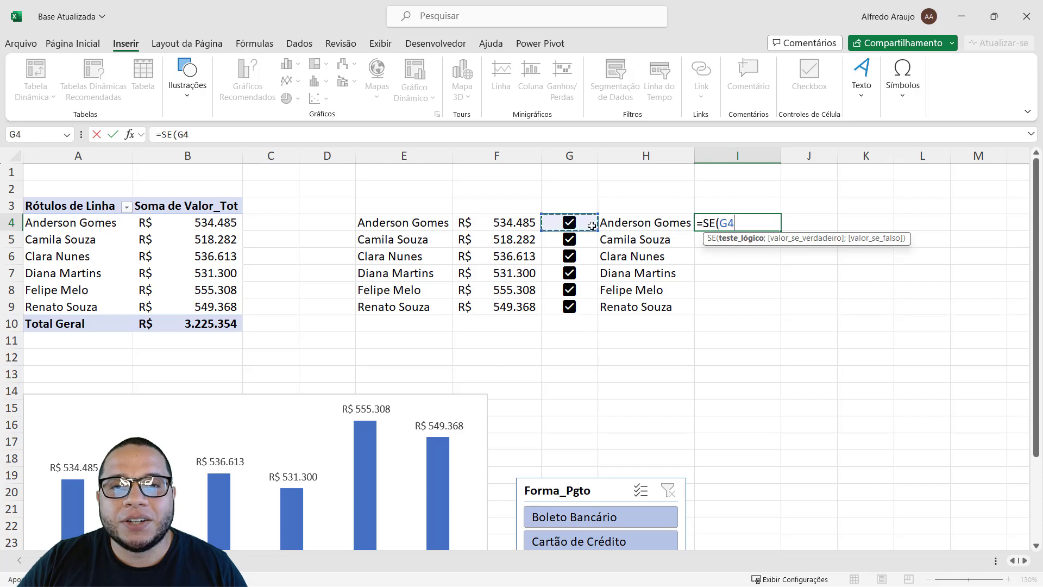
{"action": "type", "text": "="}
{"action": "type", "text": "verd"}
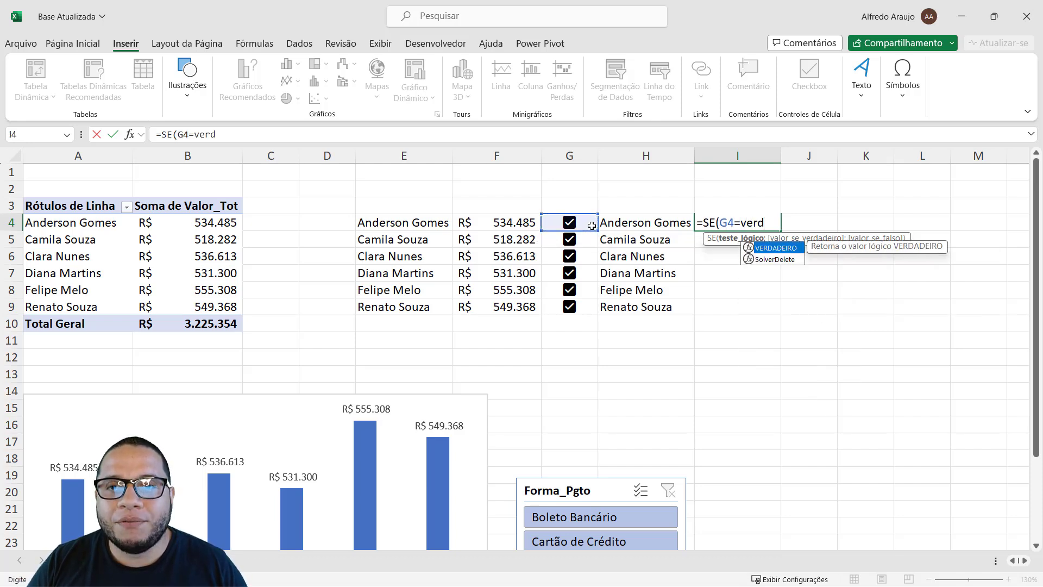
{"action": "key", "text": "Tab"}
{"action": "type", "text": ";"}
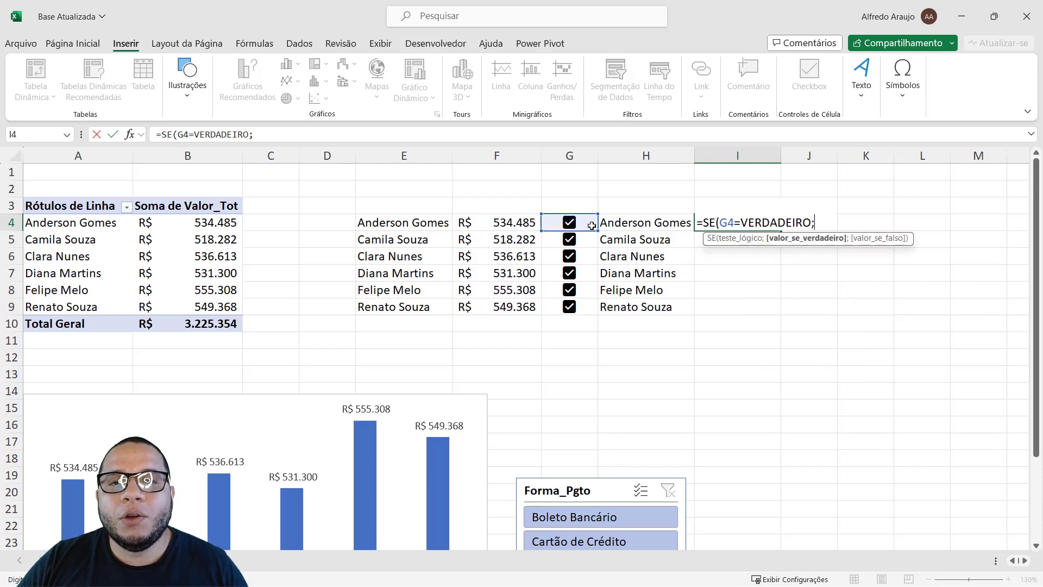
{"action": "left_click", "coordinate": [523, 230]}
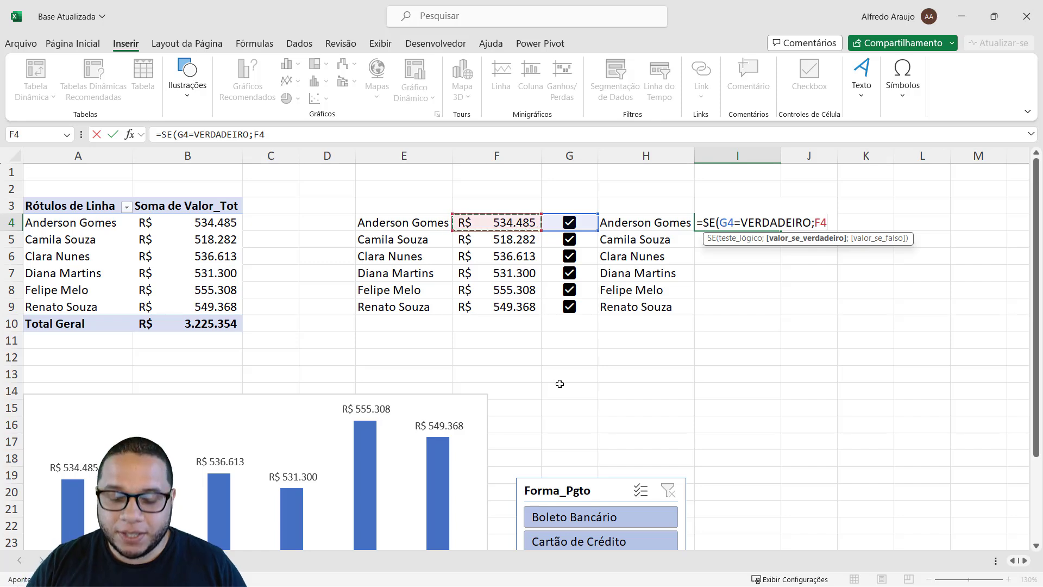
{"action": "type", "text": ";"}
{"action": "type", "text": "\"\")"}
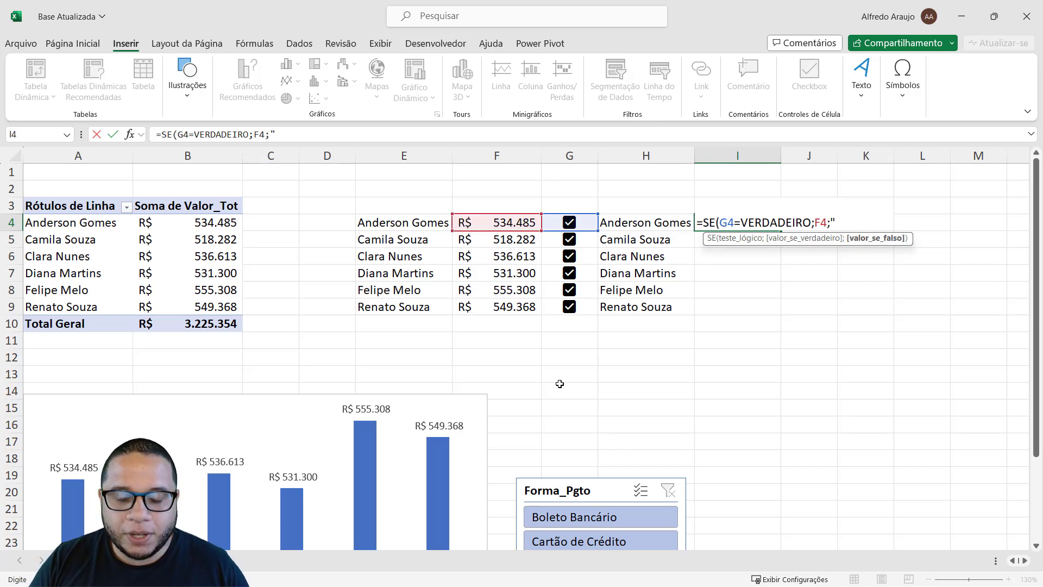
{"action": "key", "text": "Return"}
Fill the I4 formula down through I9 and format the range as R$ accounting values without decimals.
{"action": "left_click", "coordinate": [758, 223]}
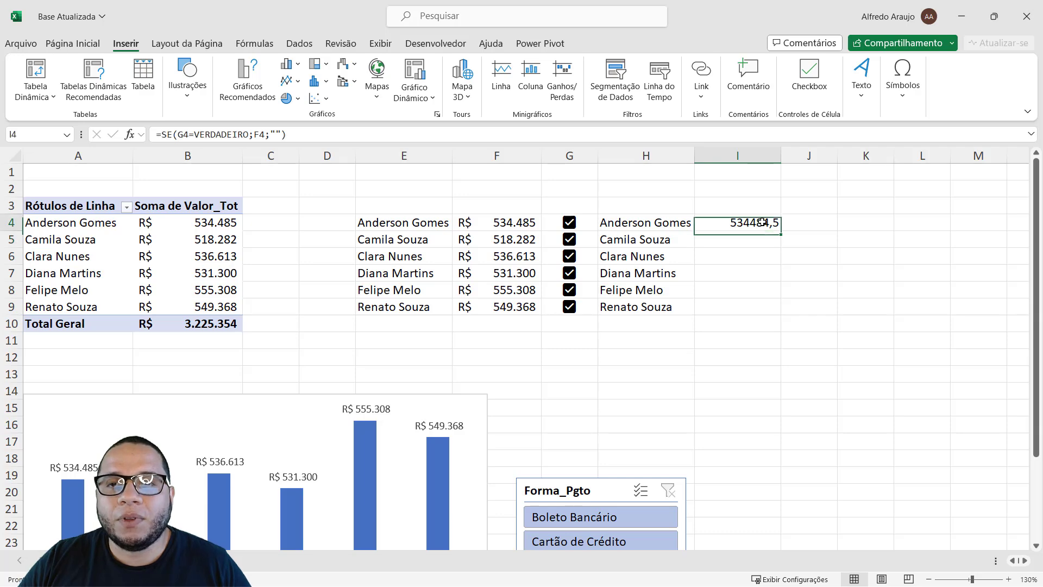
{"action": "double_click", "coordinate": [780, 231]}
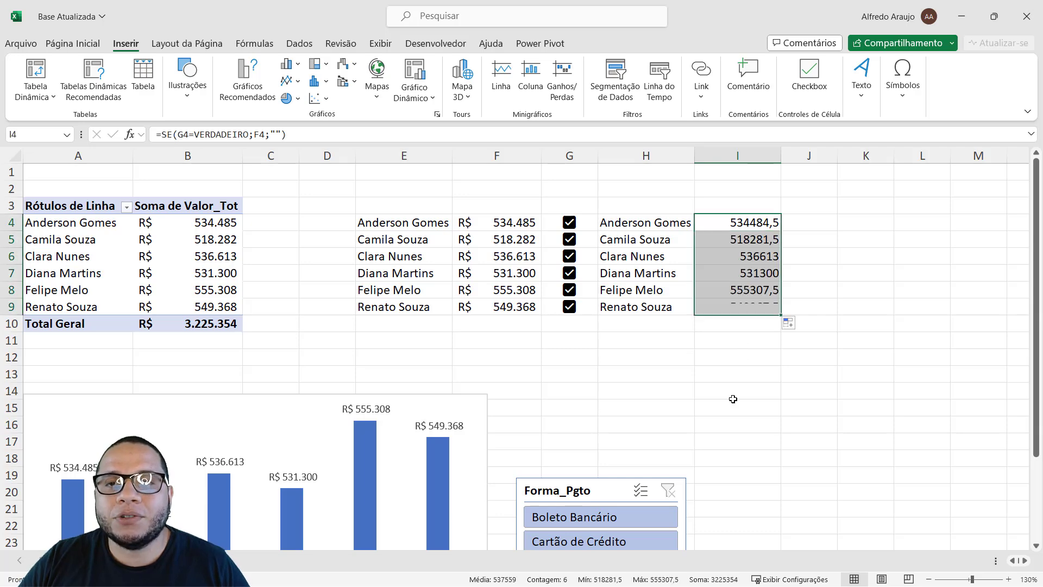
{"action": "left_click", "coordinate": [76, 44]}
{"action": "left_click", "coordinate": [504, 94]}
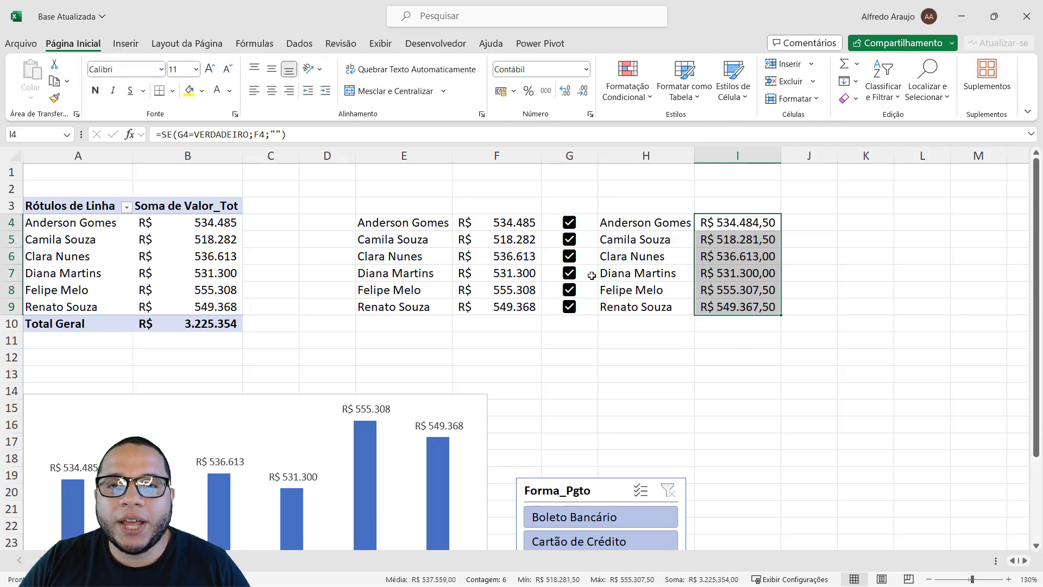
{"action": "left_click", "coordinate": [583, 90]}
{"action": "left_click", "coordinate": [583, 91]}
{"action": "left_click", "coordinate": [709, 304]}
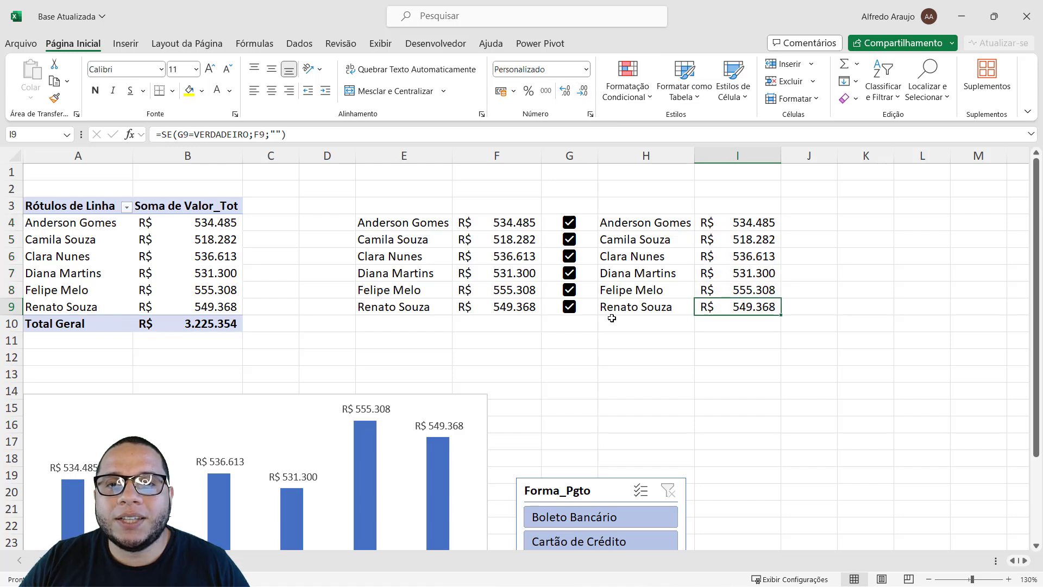
Test the formulas in columns H and I by clearing the checkboxes in G8 and G6 and ticking them again.
{"action": "left_click", "coordinate": [569, 291]}
{"action": "left_click", "coordinate": [637, 292]}
{"action": "left_click", "coordinate": [706, 292]}
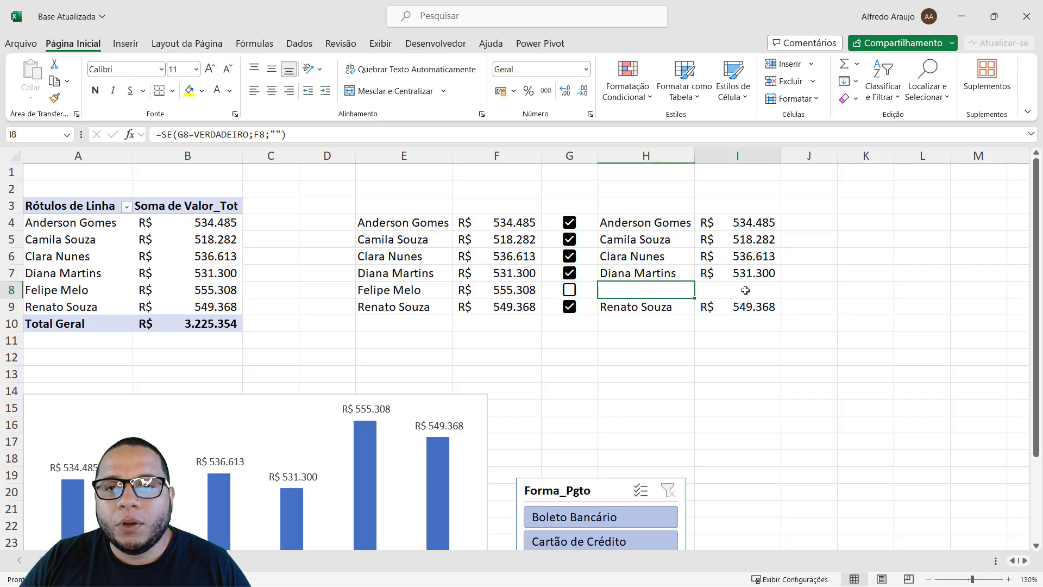
{"action": "left_click", "coordinate": [570, 257]}
{"action": "left_click", "coordinate": [655, 254]}
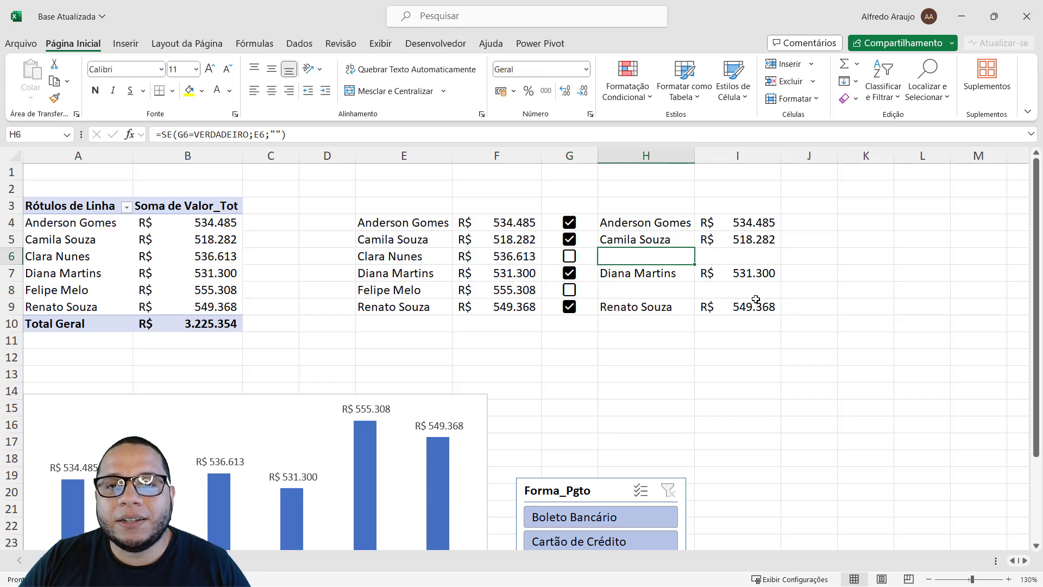
{"action": "left_click", "coordinate": [744, 257]}
{"action": "left_click", "coordinate": [570, 290]}
{"action": "left_click", "coordinate": [570, 257]}
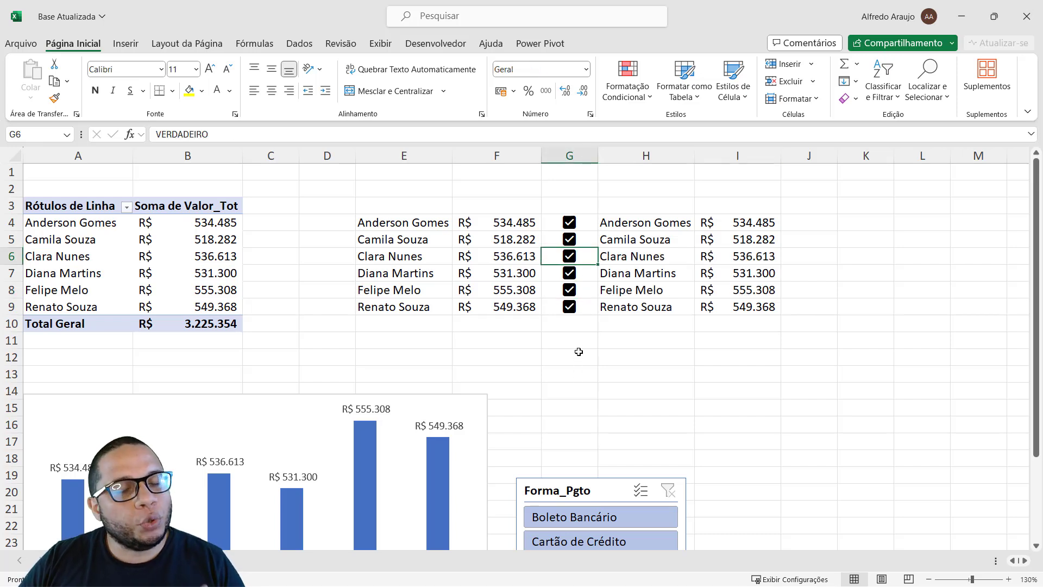
{"action": "left_click_drag", "start_coordinate": [593, 223], "coordinate": [592, 307]}
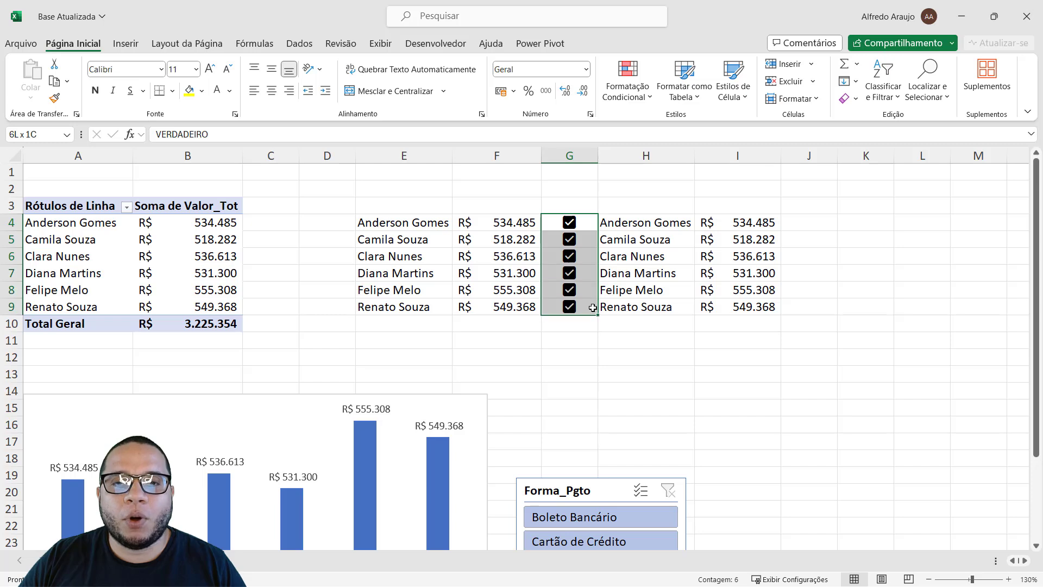
{"action": "left_click_drag", "start_coordinate": [635, 224], "coordinate": [636, 321]}
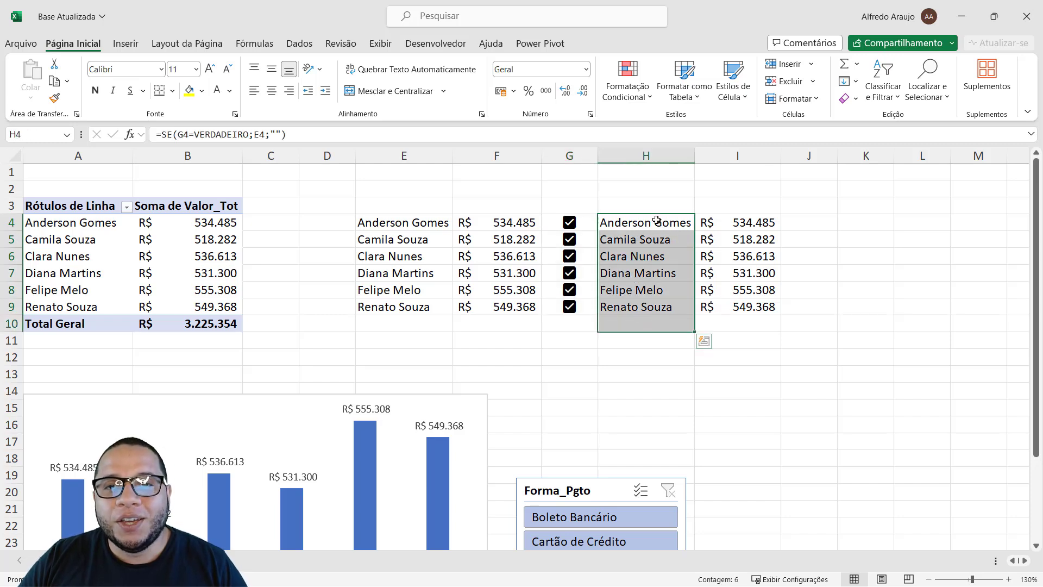
{"action": "left_click_drag", "start_coordinate": [661, 223], "coordinate": [712, 308]}
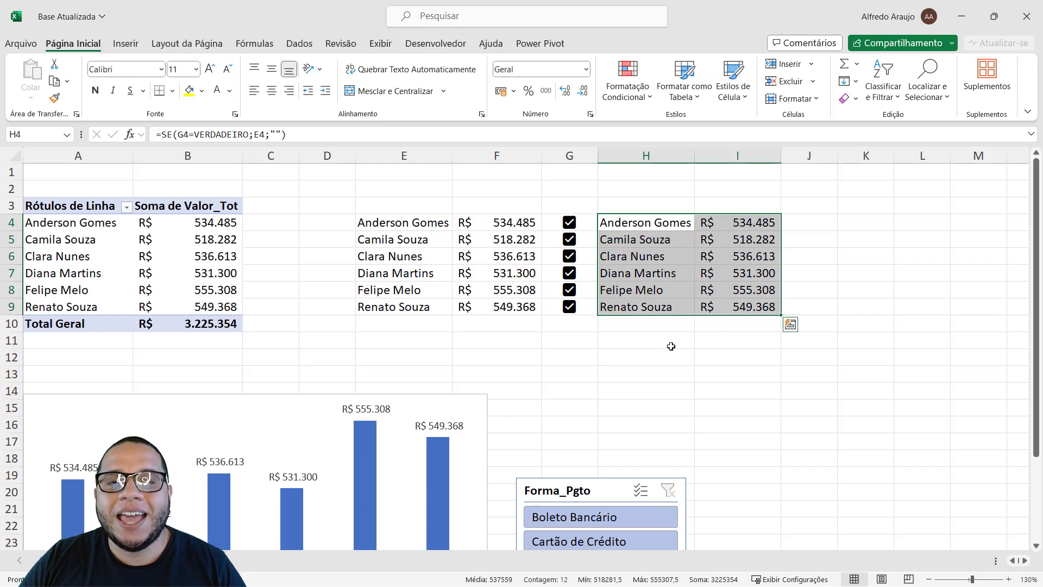
{"action": "left_click", "coordinate": [609, 335]}
Check the output in H4:I9 again by clearing and re-ticking the checkboxes in G8, G6 and G4 in turn.
{"action": "left_click", "coordinate": [569, 290]}
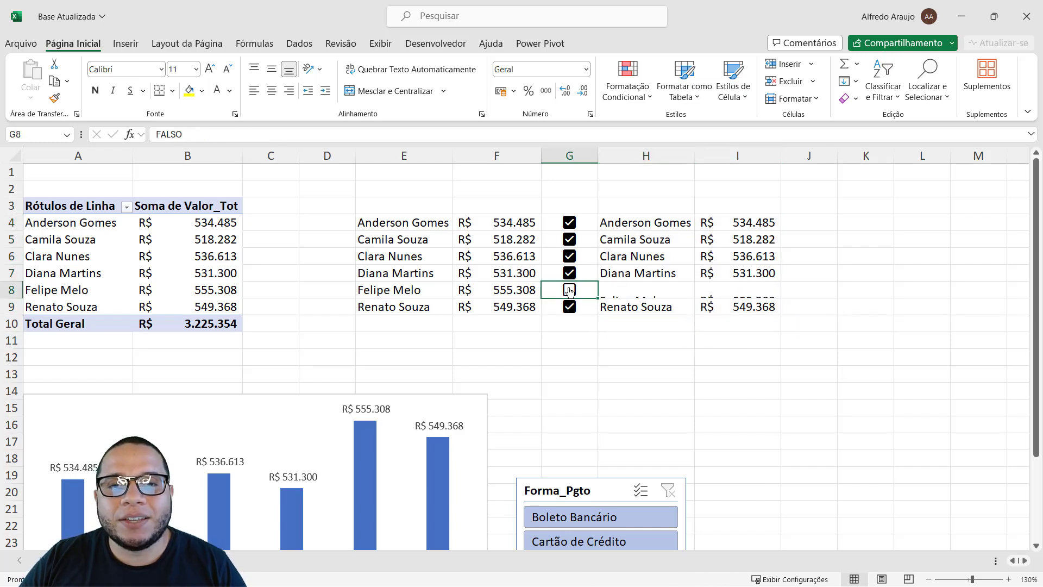
{"action": "left_click", "coordinate": [569, 290]}
{"action": "left_click", "coordinate": [569, 256]}
{"action": "left_click", "coordinate": [569, 256]}
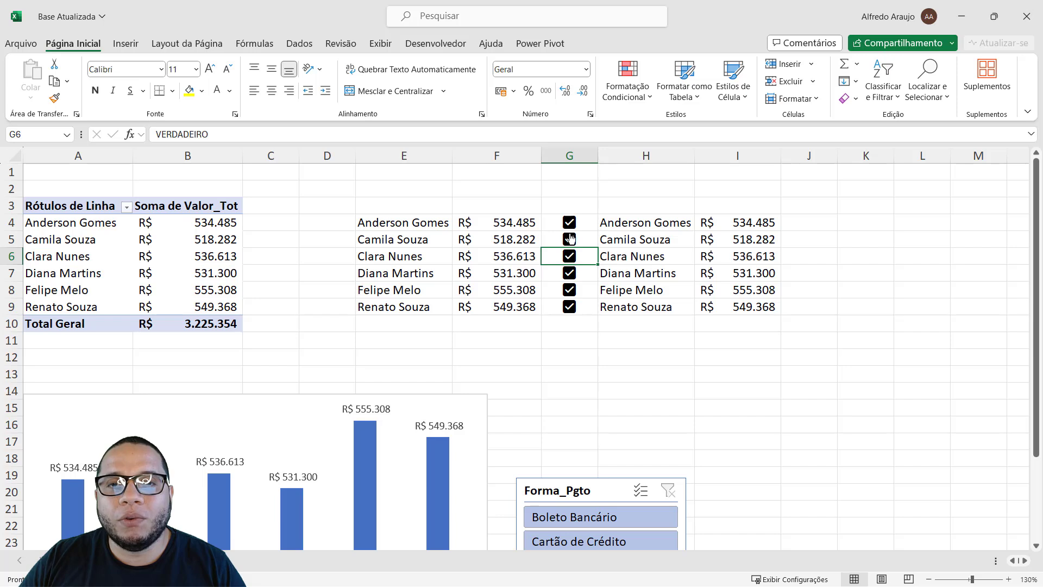
{"action": "left_click", "coordinate": [569, 224]}
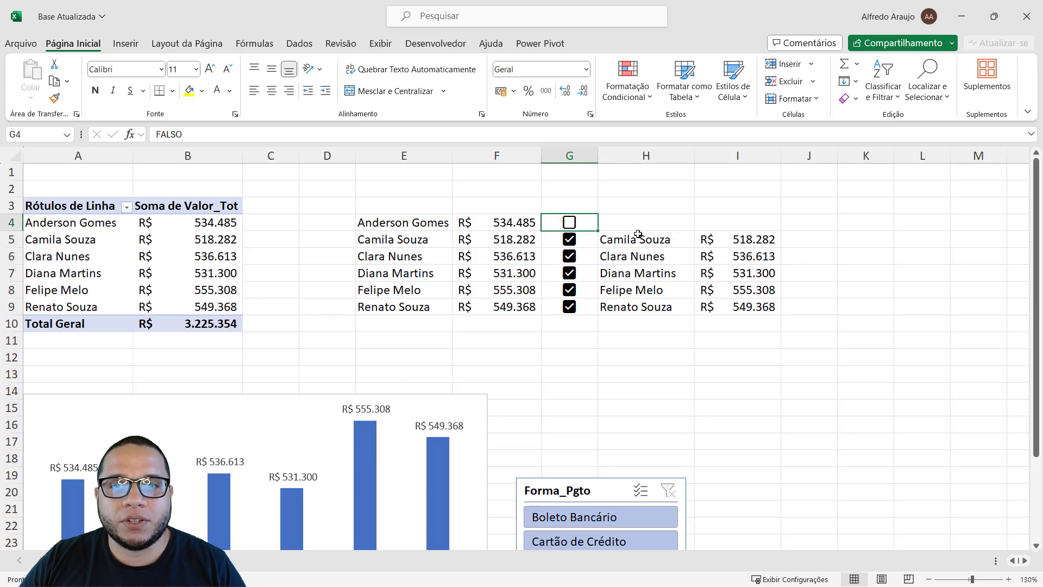
{"action": "left_click", "coordinate": [569, 223]}
Insert a clustered column chart from H4:I9 and change its columns to orange.
{"action": "left_click_drag", "start_coordinate": [630, 224], "coordinate": [725, 306]}
{"action": "left_click", "coordinate": [126, 44]}
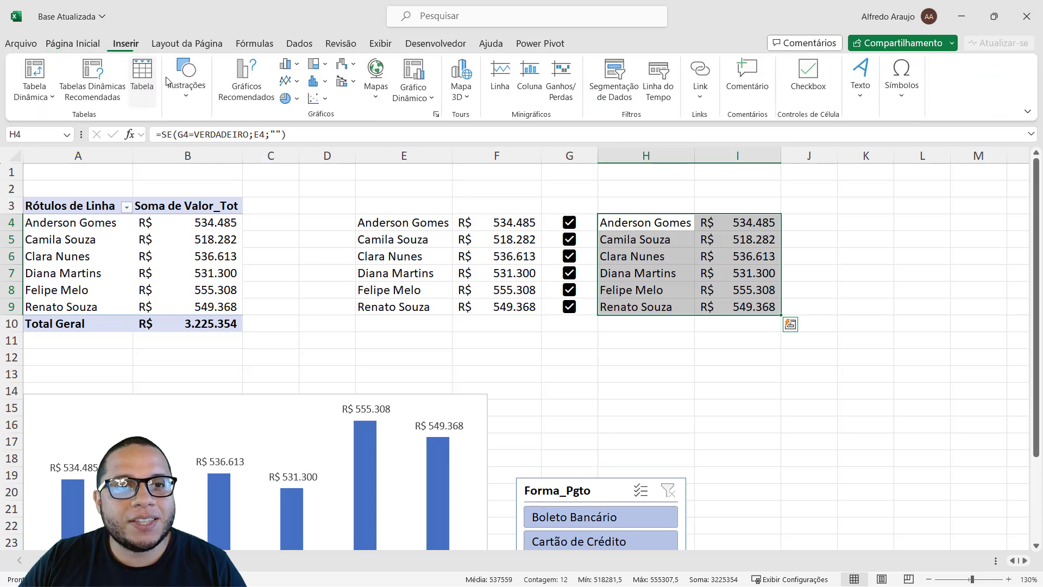
{"action": "left_click", "coordinate": [292, 65]}
{"action": "left_click", "coordinate": [296, 175]}
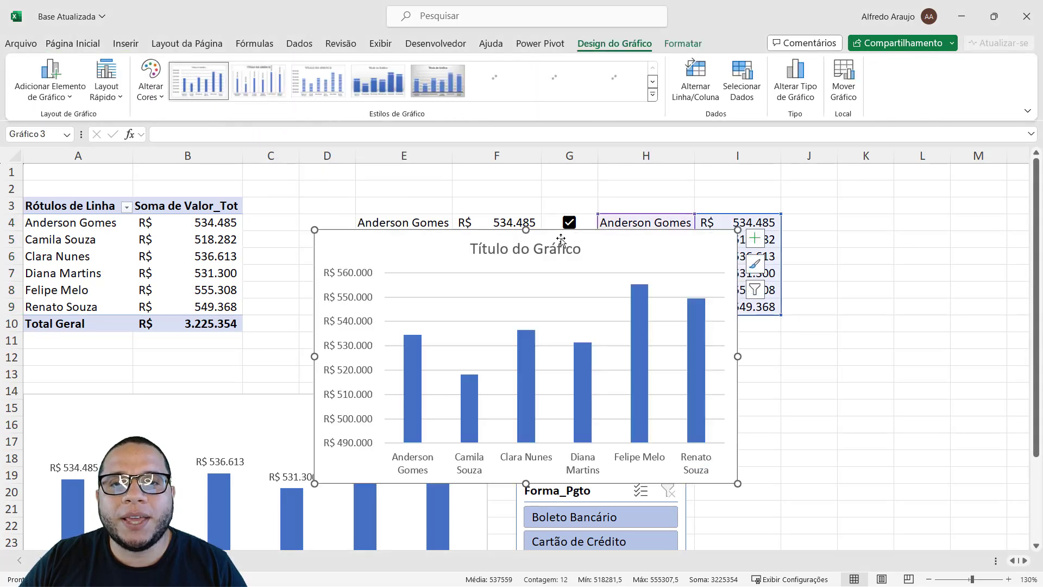
{"action": "left_click_drag", "start_coordinate": [603, 247], "coordinate": [631, 326]}
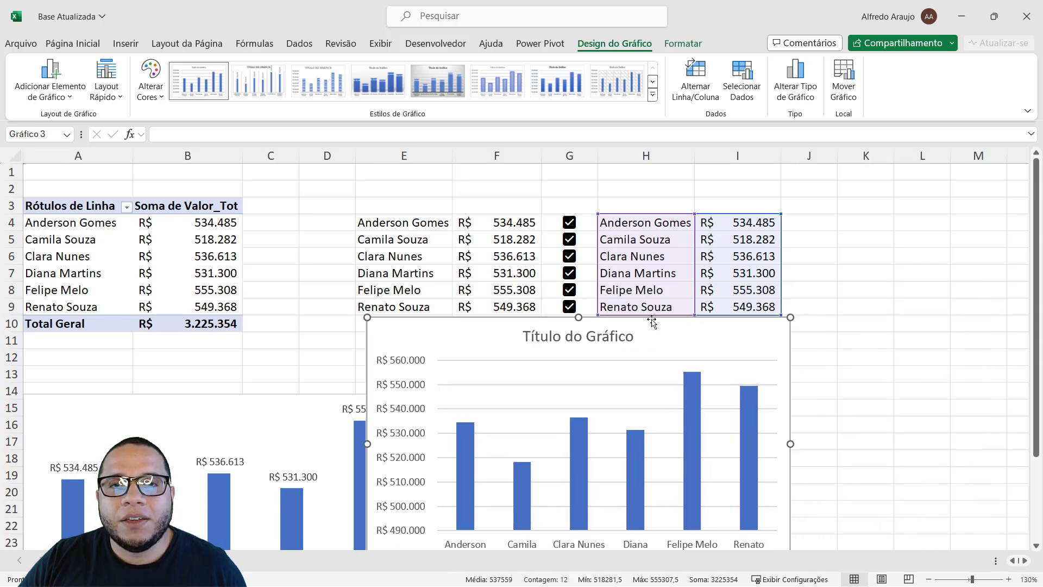
{"action": "left_click", "coordinate": [151, 82]}
{"action": "left_click", "coordinate": [154, 182]}
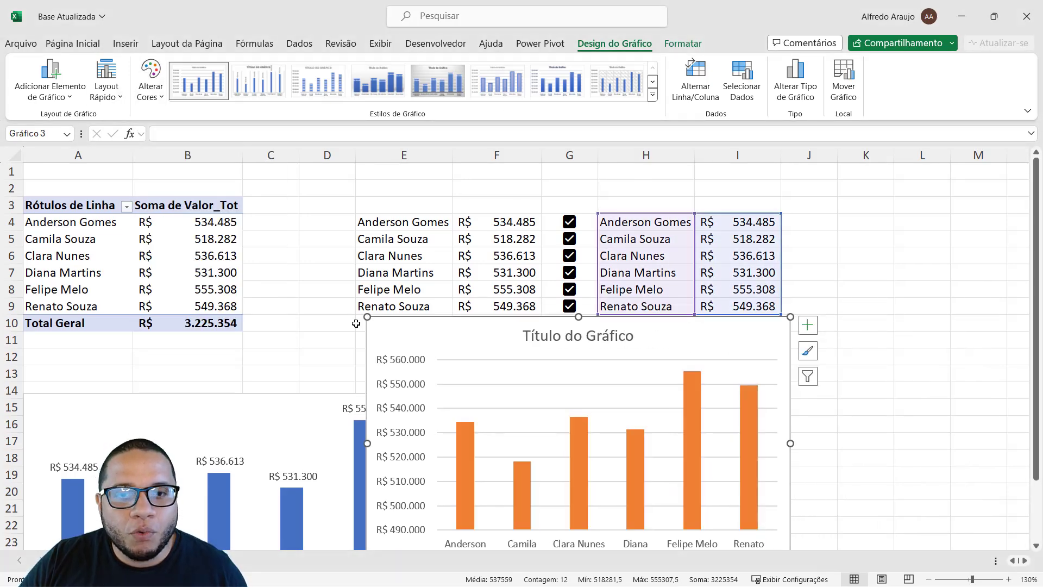
Move the orange chart beside the formula range so it spans columns J to Q, and deselect it.
{"action": "left_click_drag", "start_coordinate": [659, 338], "coordinate": [975, 221]}
{"action": "scroll", "coordinate": [731, 345], "scroll_direction": "down", "scroll_amount": 1, "text": "ctrl"}
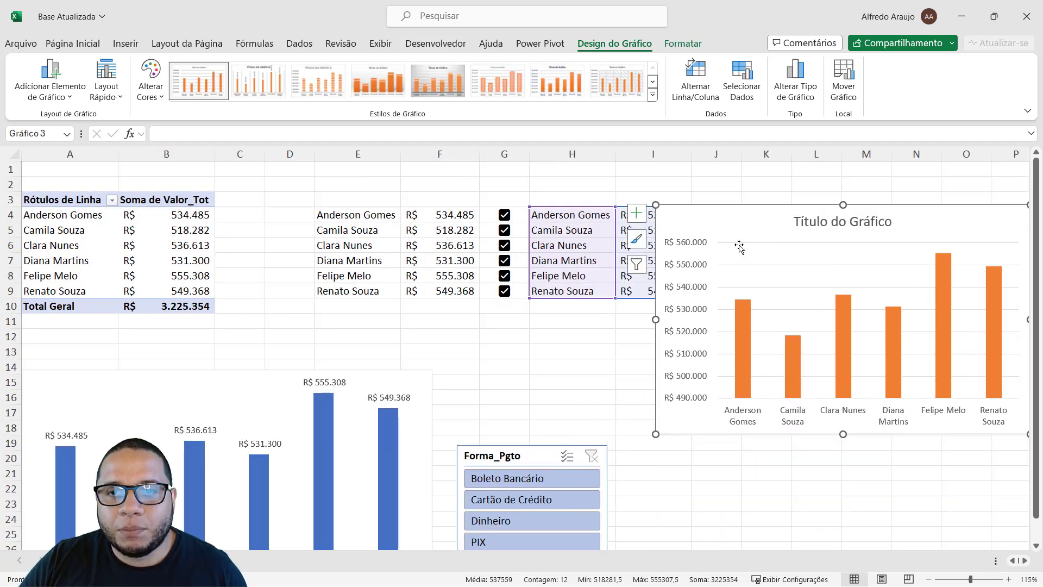
{"action": "left_click_drag", "start_coordinate": [738, 226], "coordinate": [784, 209]}
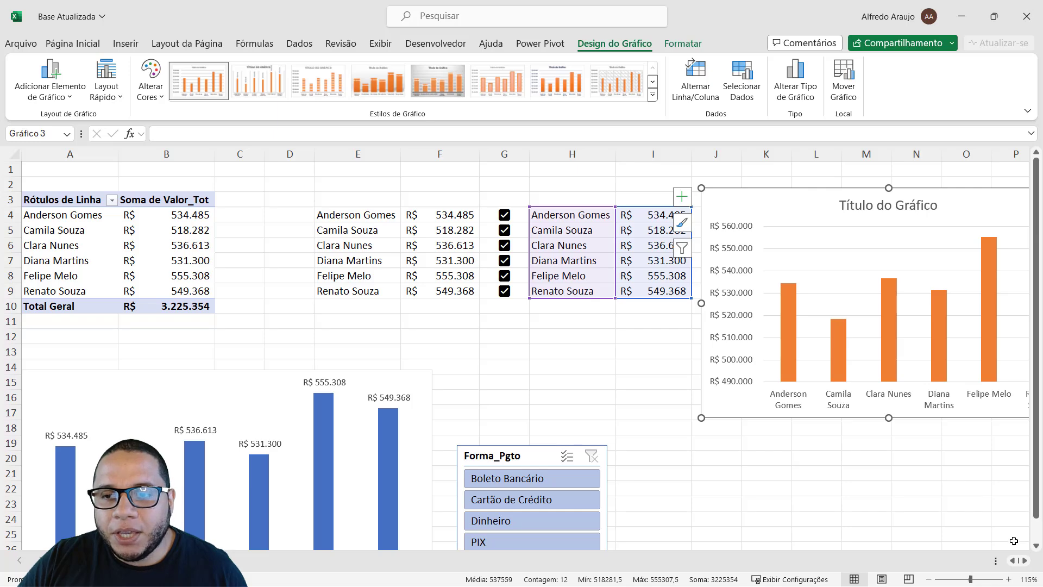
{"action": "left_click", "coordinate": [1024, 562]}
{"action": "left_click", "coordinate": [1025, 563]}
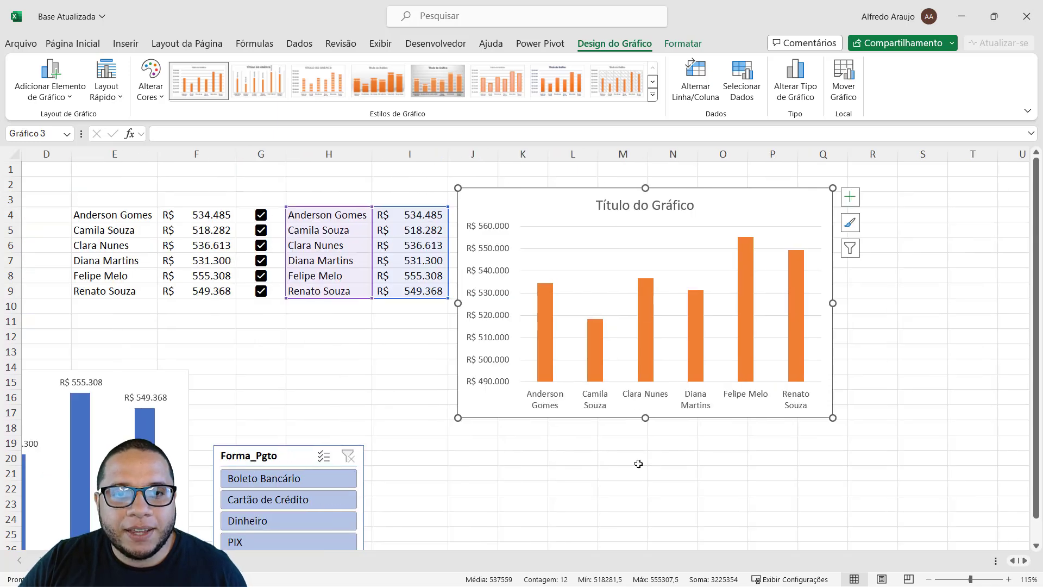
{"action": "left_click", "coordinate": [532, 464]}
{"action": "left_click", "coordinate": [478, 400]}
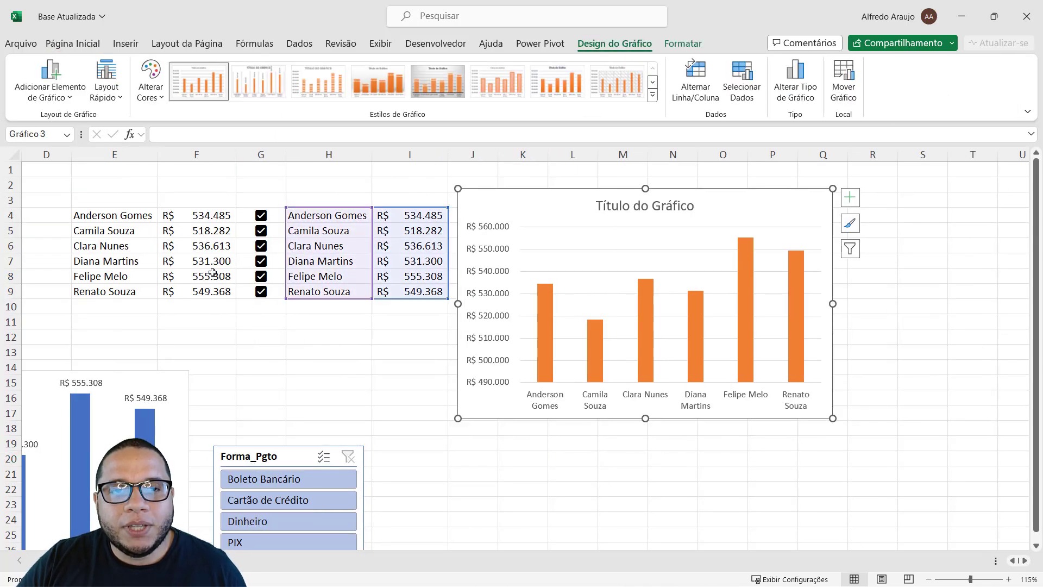
{"action": "left_click", "coordinate": [276, 308]}
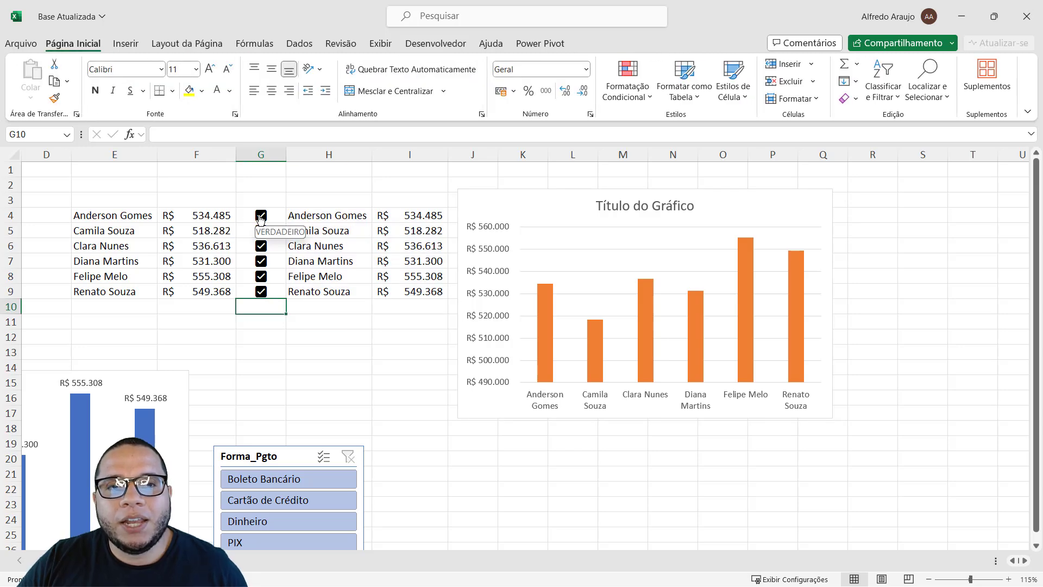
Test the orange chart by clearing and re-ticking the checkboxes in G9 and G7, followed by the one in G5.
{"action": "left_click", "coordinate": [261, 292]}
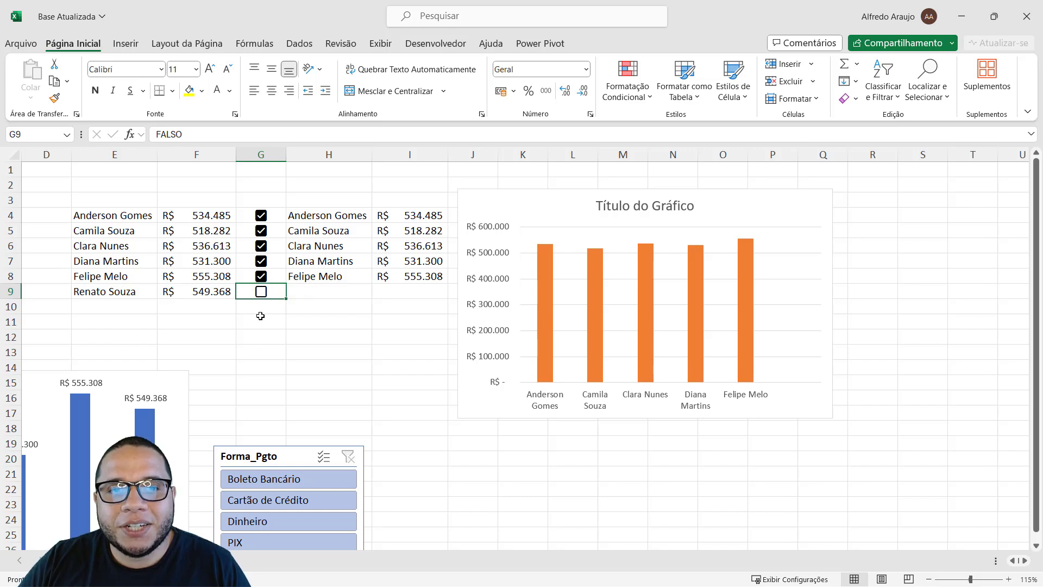
{"action": "left_click", "coordinate": [262, 261]}
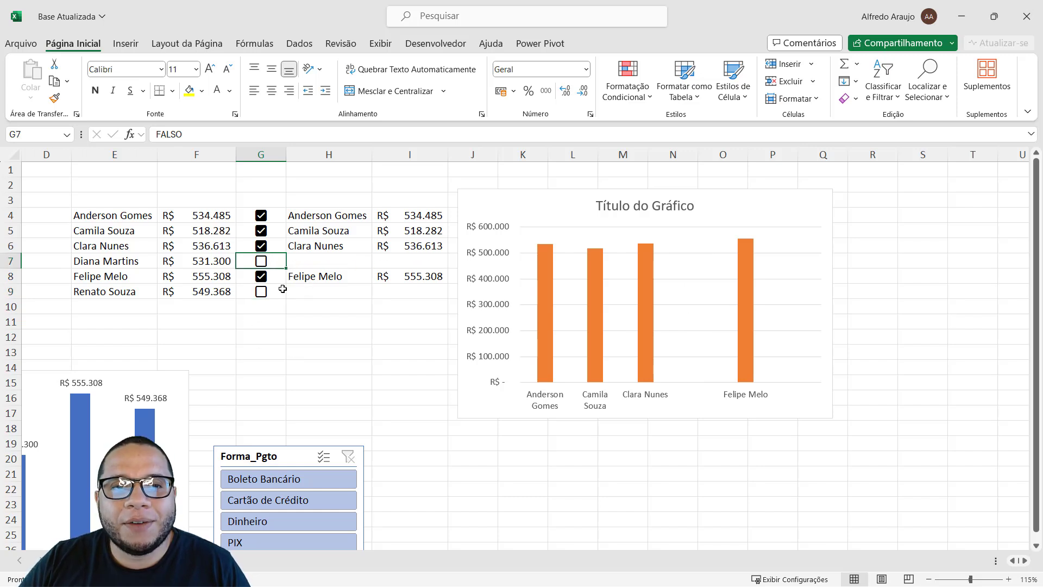
{"action": "left_click", "coordinate": [262, 292]}
{"action": "left_click", "coordinate": [264, 265]}
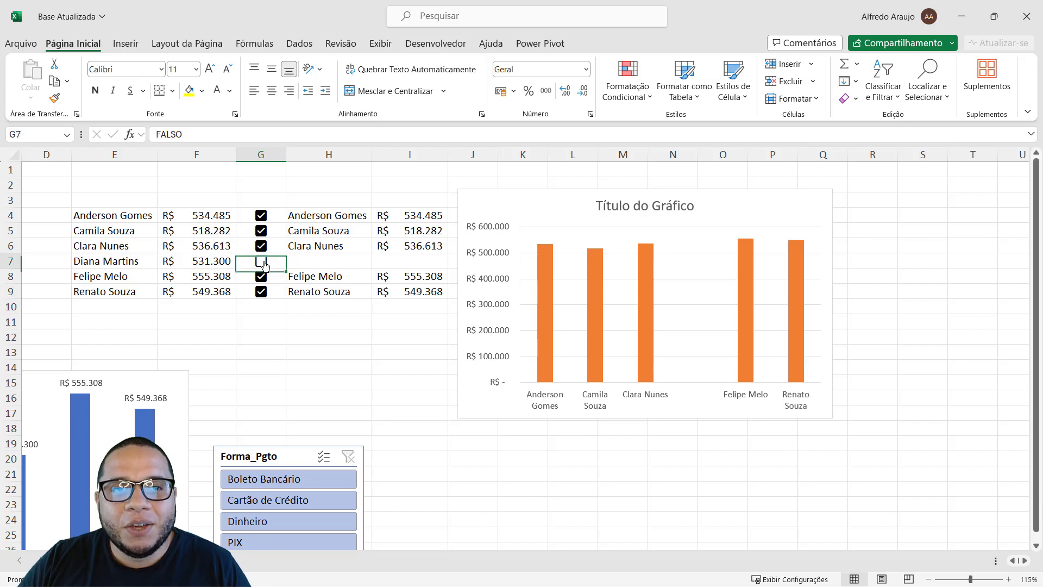
{"action": "left_click", "coordinate": [263, 263]}
{"action": "left_click", "coordinate": [262, 231]}
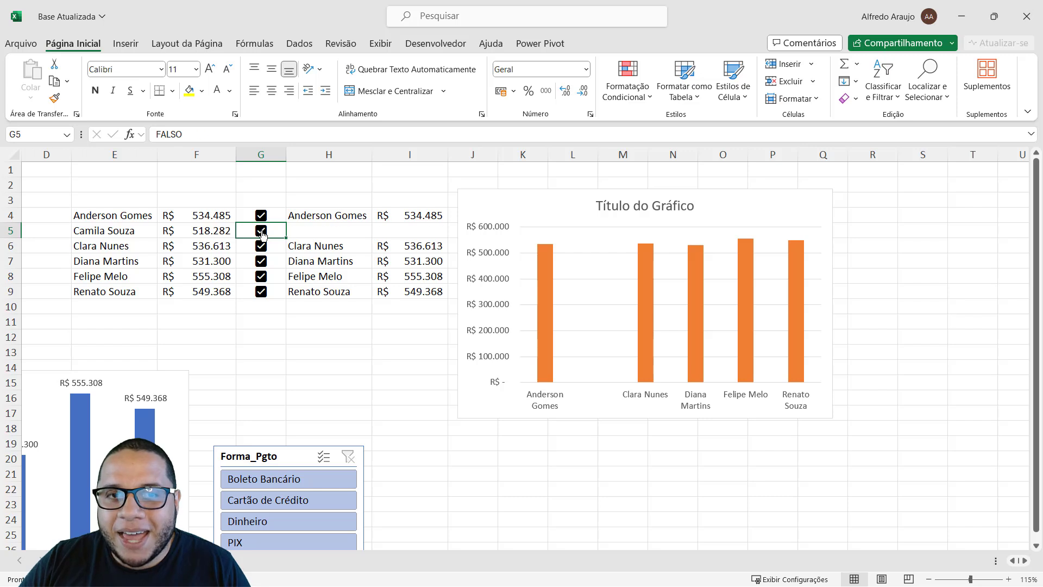
{"action": "left_click", "coordinate": [262, 231]}
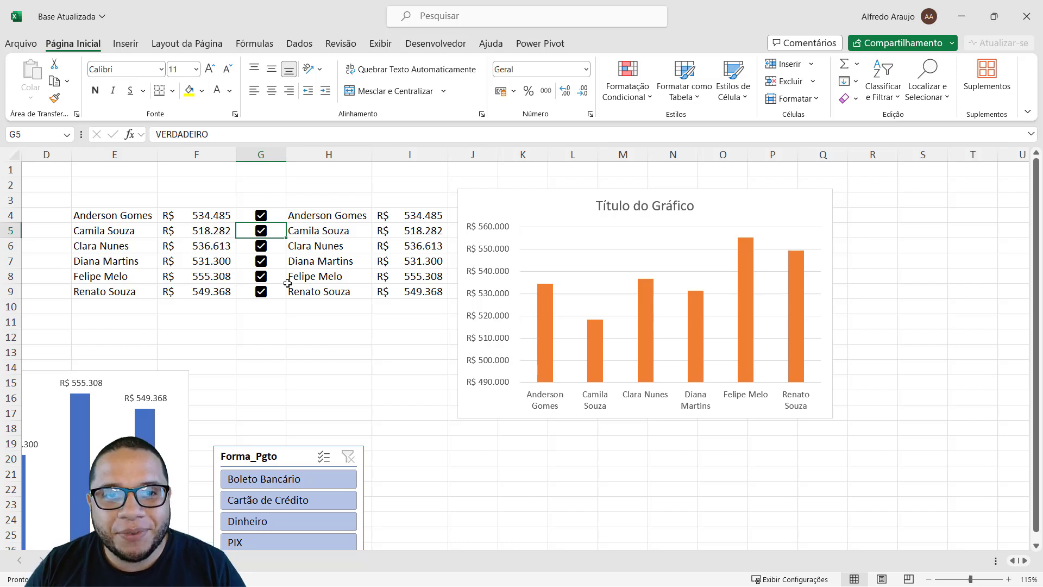
Check the chart's response again by clearing the checkboxes in G9 and G7 and ticking both again.
{"action": "left_click", "coordinate": [262, 291]}
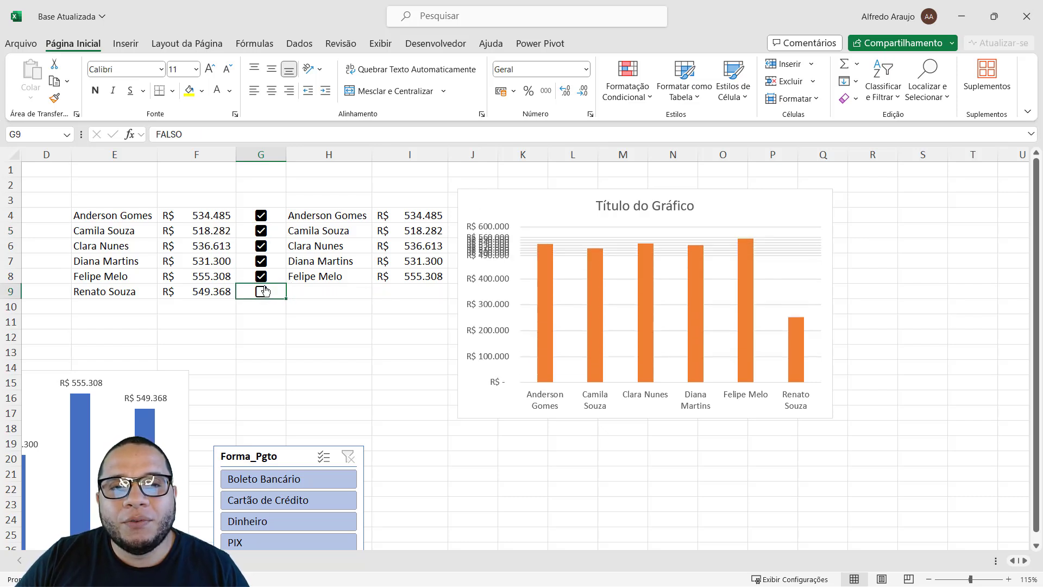
{"action": "left_click", "coordinate": [261, 261]}
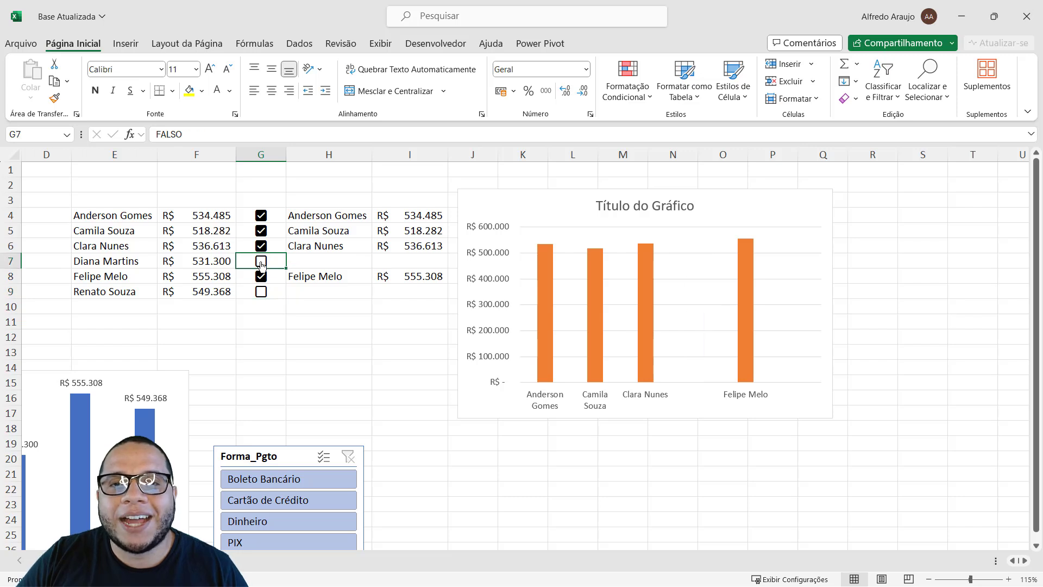
{"action": "left_click", "coordinate": [262, 262]}
{"action": "left_click", "coordinate": [261, 291]}
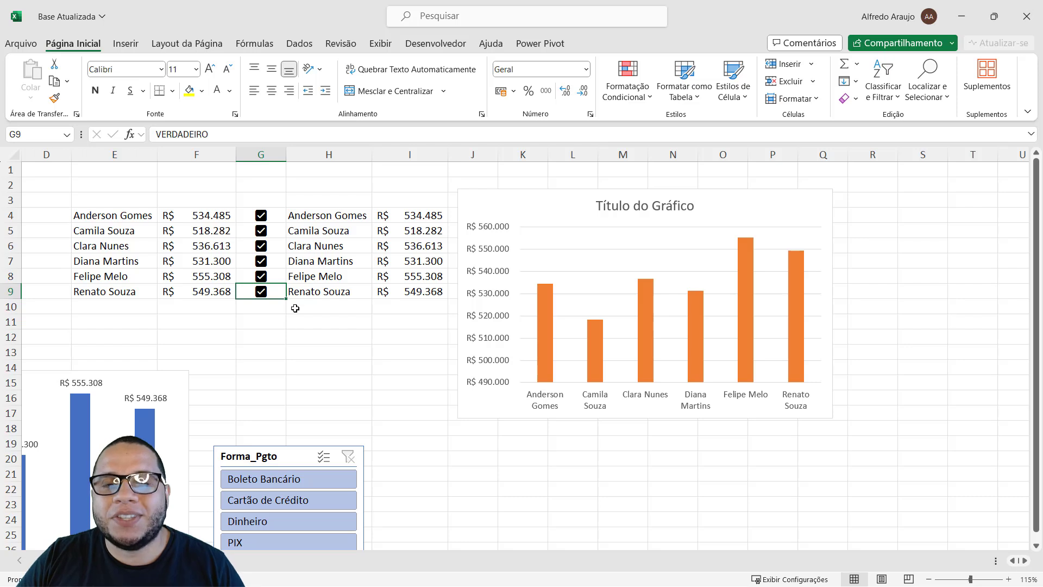
Review how the source data in E4:F9, the checkboxes in G4:G9 and the formula output in H4:I9 relate.
{"action": "left_click_drag", "start_coordinate": [335, 217], "coordinate": [429, 291]}
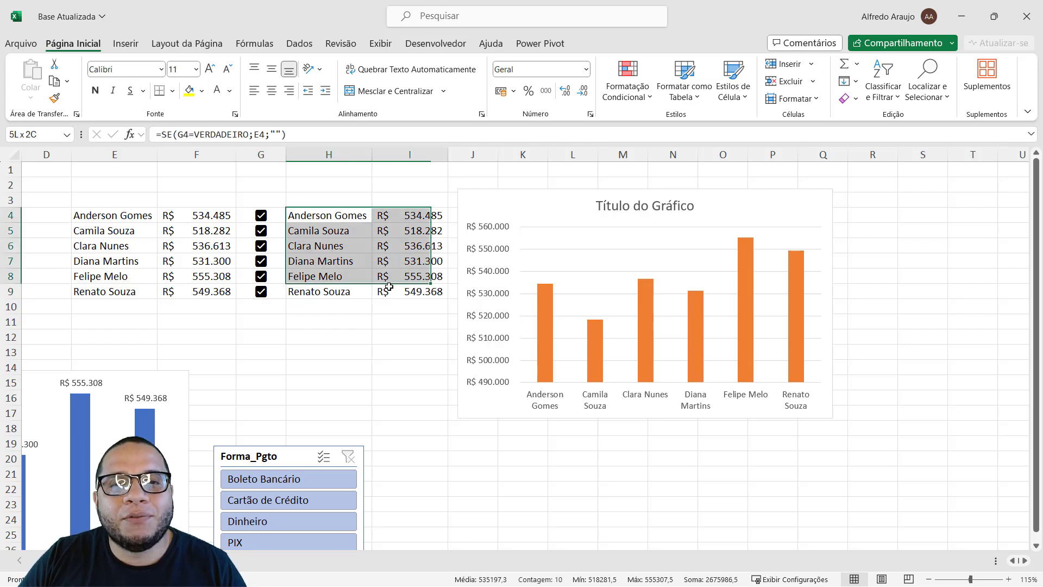
{"action": "left_click_drag", "start_coordinate": [275, 216], "coordinate": [284, 306]}
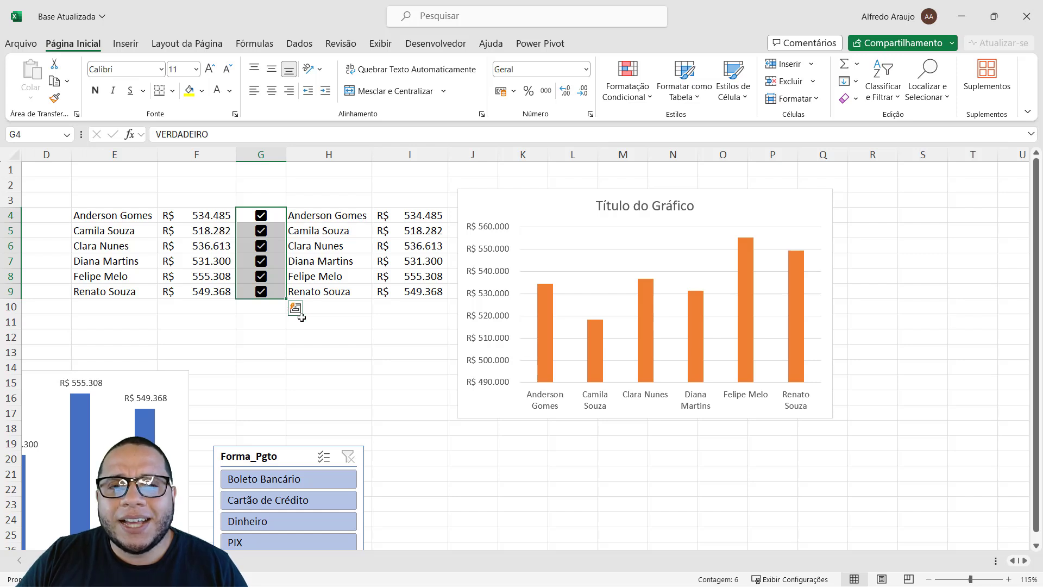
{"action": "left_click", "coordinate": [332, 334]}
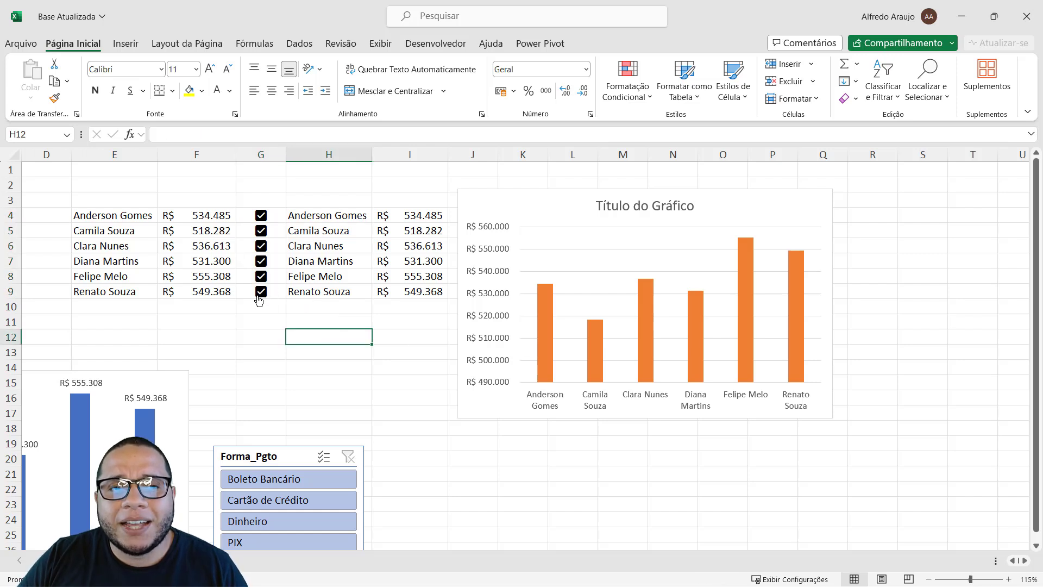
{"action": "left_click_drag", "start_coordinate": [132, 215], "coordinate": [217, 292]}
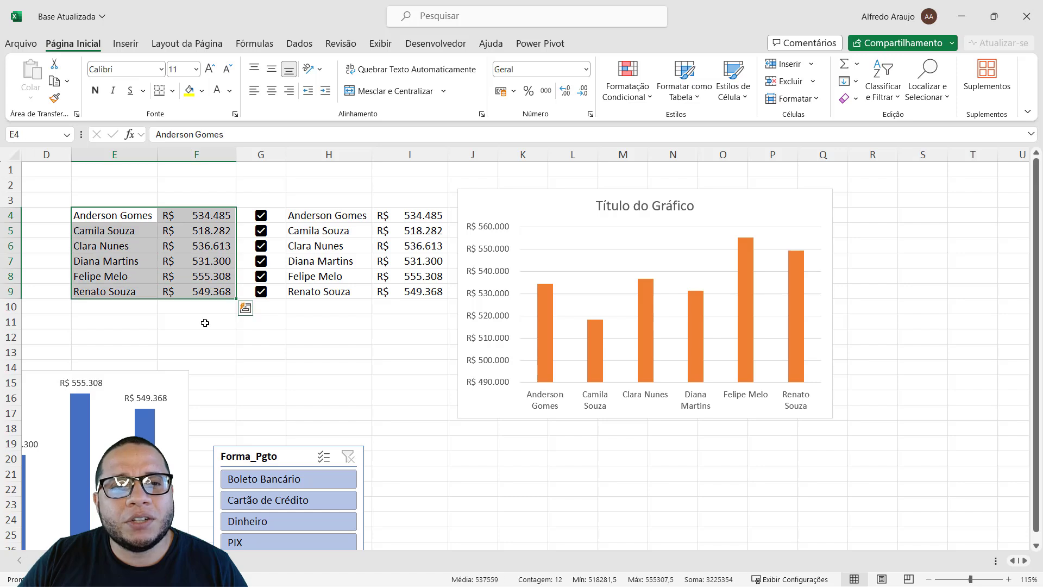
{"action": "left_click_drag", "start_coordinate": [119, 214], "coordinate": [199, 294]}
{"action": "left_click_drag", "start_coordinate": [132, 217], "coordinate": [225, 282]}
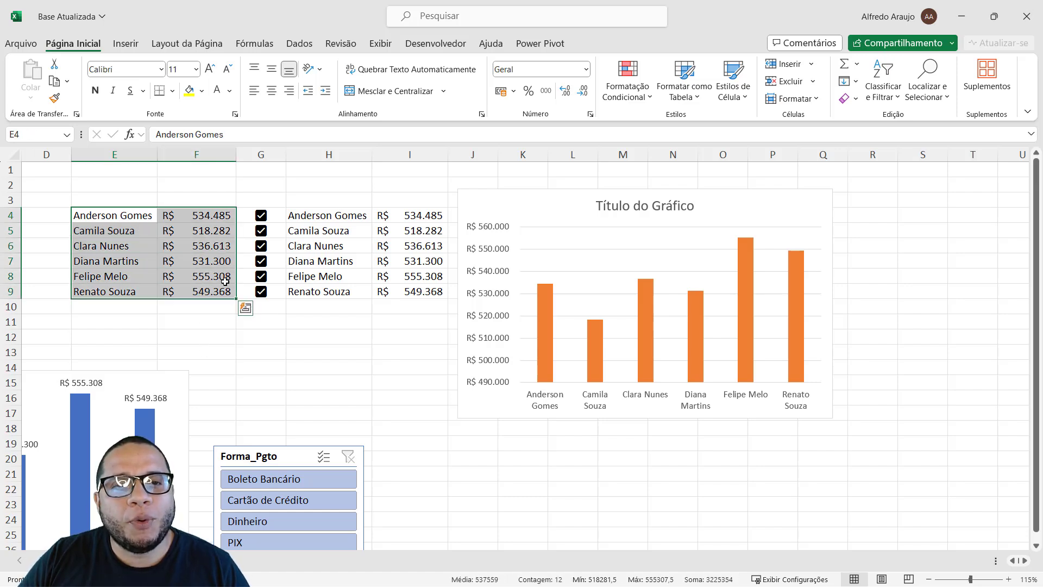
{"action": "left_click_drag", "start_coordinate": [318, 214], "coordinate": [405, 293]}
{"action": "left_click", "coordinate": [401, 350]}
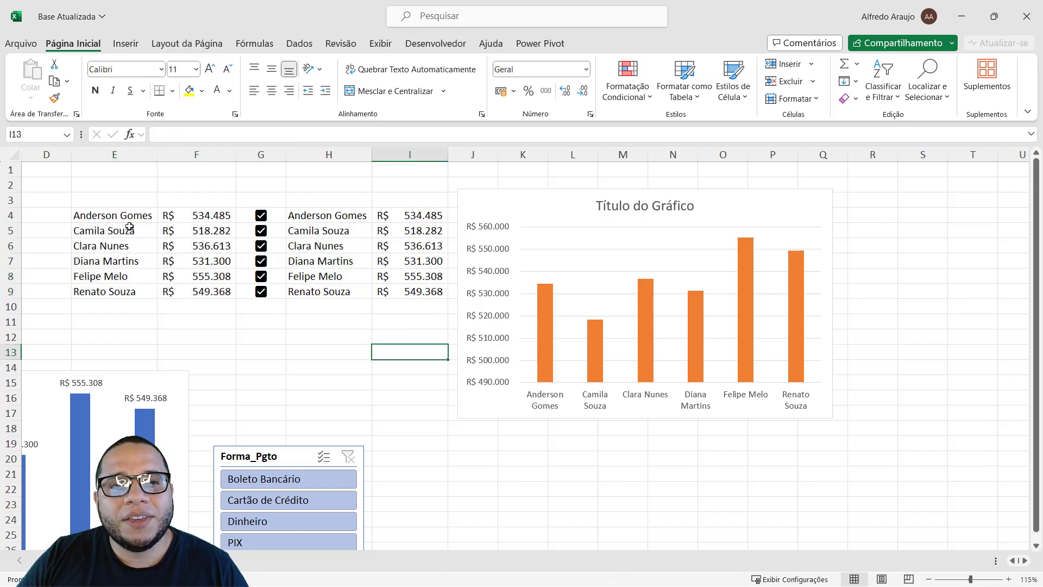
Hide the source names and amounts in E4:F9 by setting their font color to white, and deselect the range.
{"action": "left_click_drag", "start_coordinate": [130, 217], "coordinate": [205, 288]}
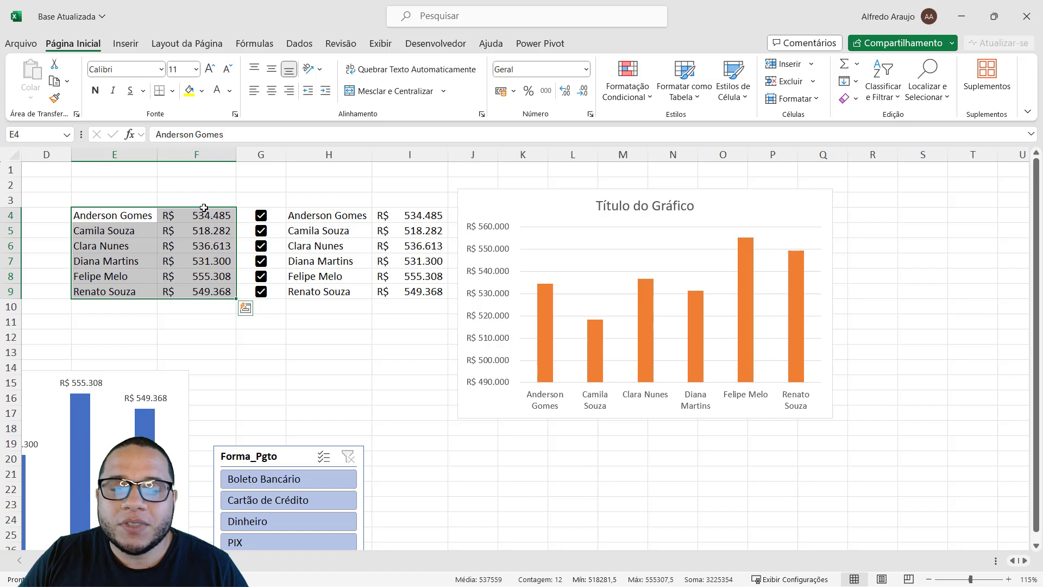
{"action": "left_click_drag", "start_coordinate": [140, 212], "coordinate": [207, 288]}
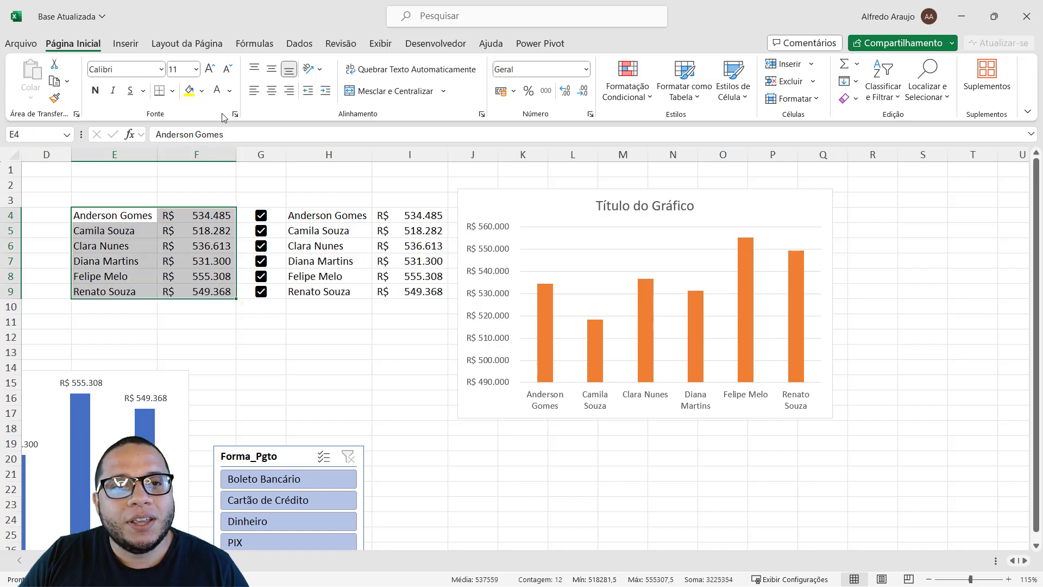
{"action": "left_click", "coordinate": [230, 92]}
{"action": "left_click", "coordinate": [231, 93]}
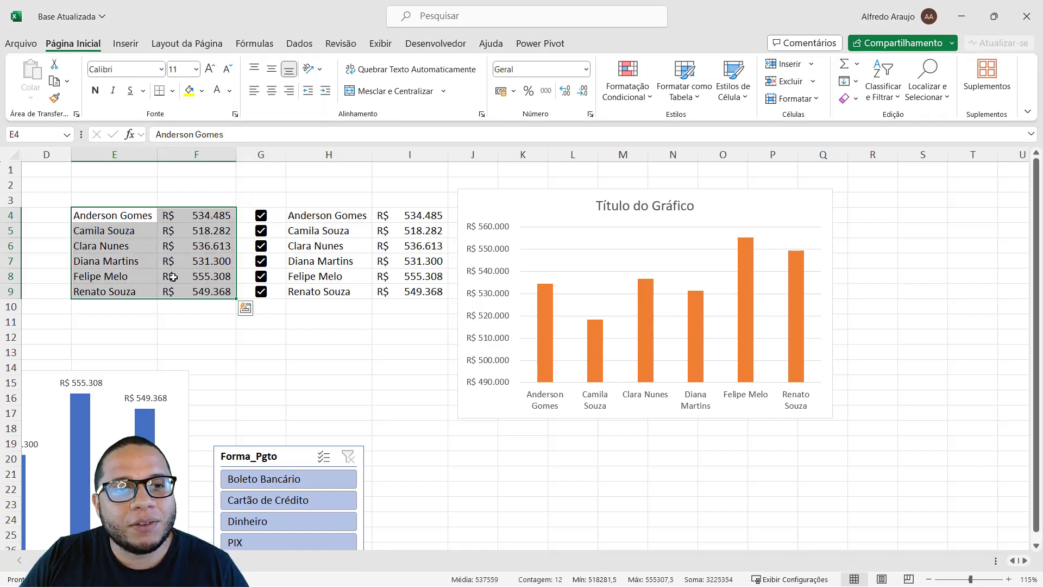
{"action": "left_click", "coordinate": [229, 91]}
{"action": "left_click", "coordinate": [214, 173]}
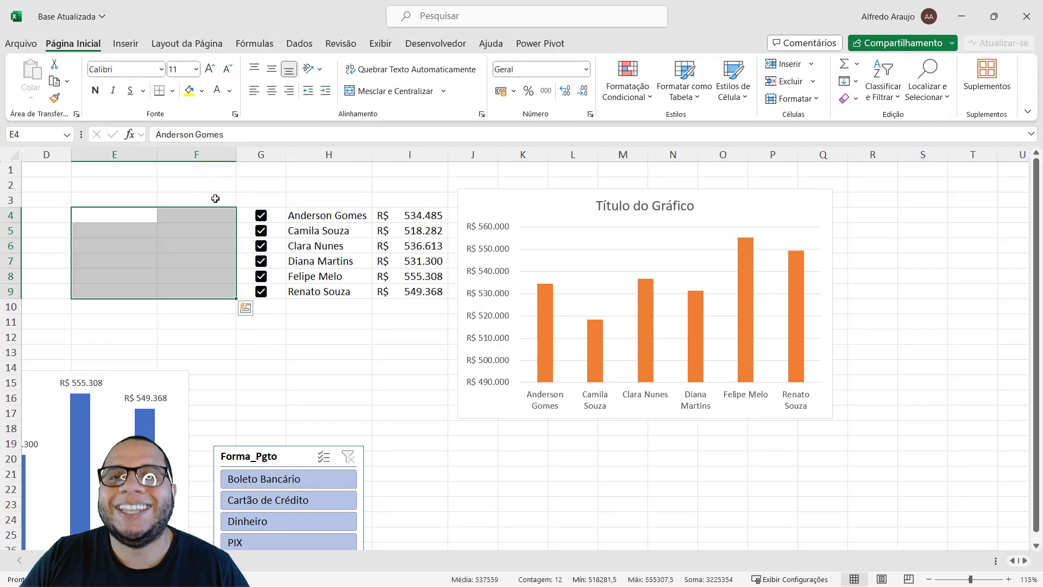
{"action": "left_click", "coordinate": [213, 199]}
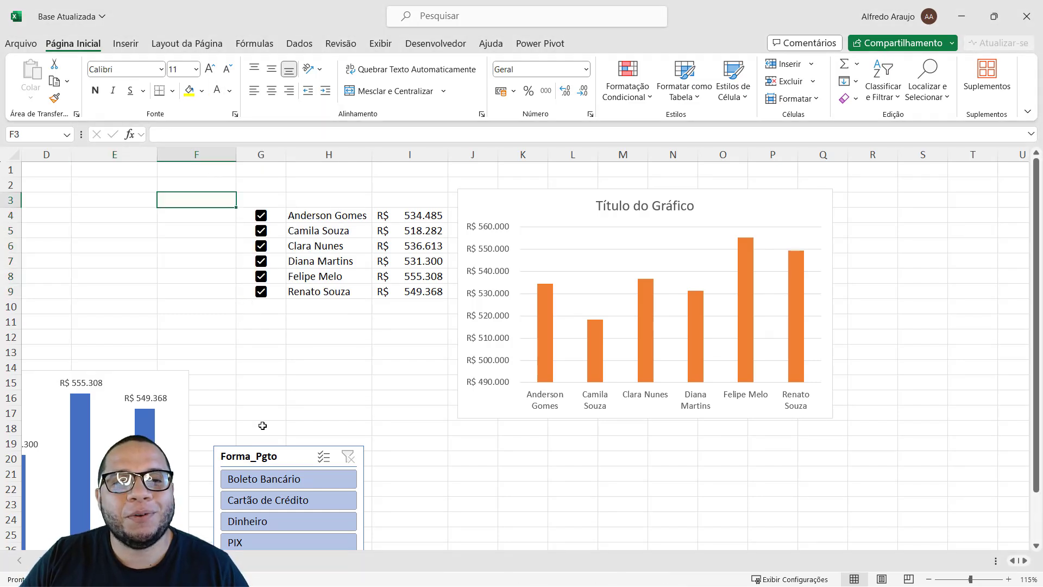
Test the chart with the source data hidden by clearing the checkboxes in G4, G7 and G9 and re-ticking all three.
{"action": "left_click", "coordinate": [262, 215]}
{"action": "left_click", "coordinate": [261, 261]}
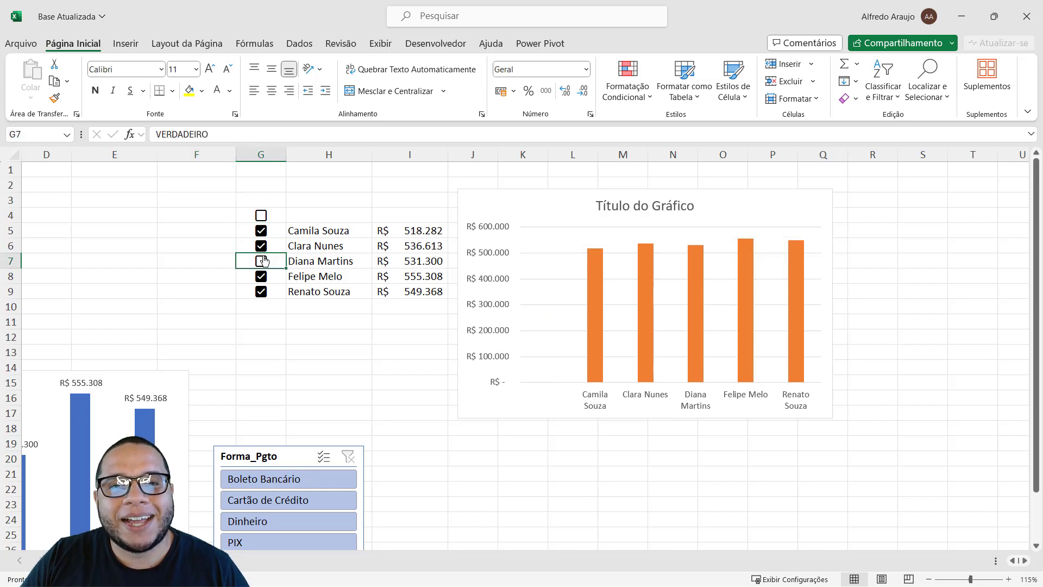
{"action": "left_click", "coordinate": [261, 292]}
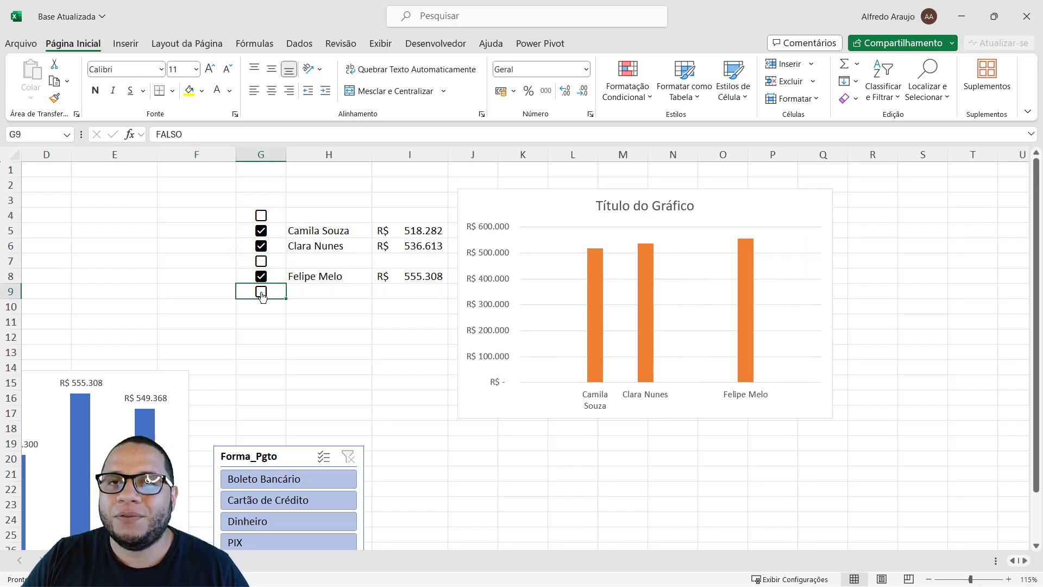
{"action": "left_click", "coordinate": [260, 292]}
{"action": "left_click", "coordinate": [261, 260]}
{"action": "left_click", "coordinate": [261, 216]}
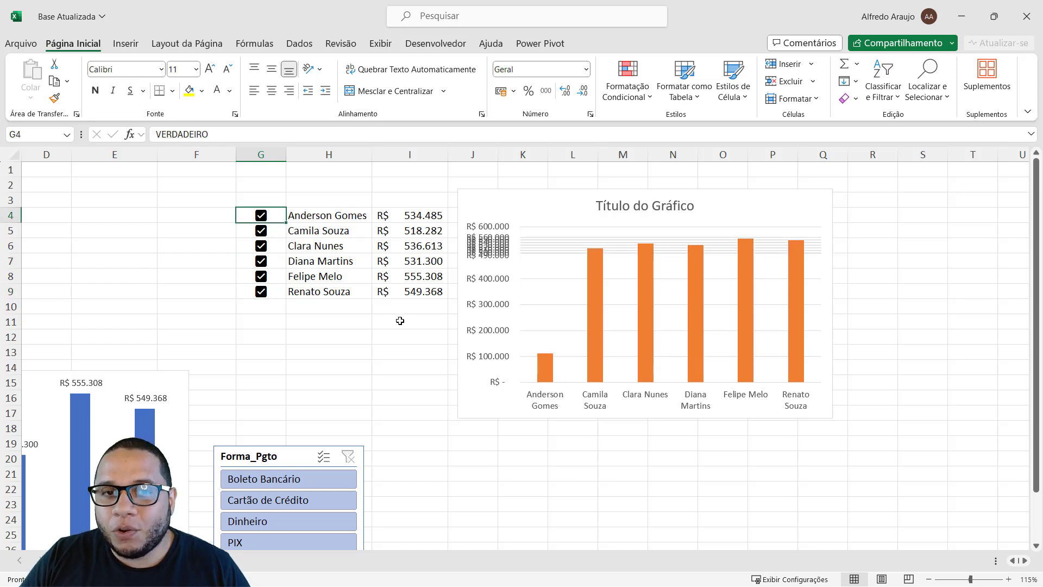
{"action": "left_click", "coordinate": [514, 444]}
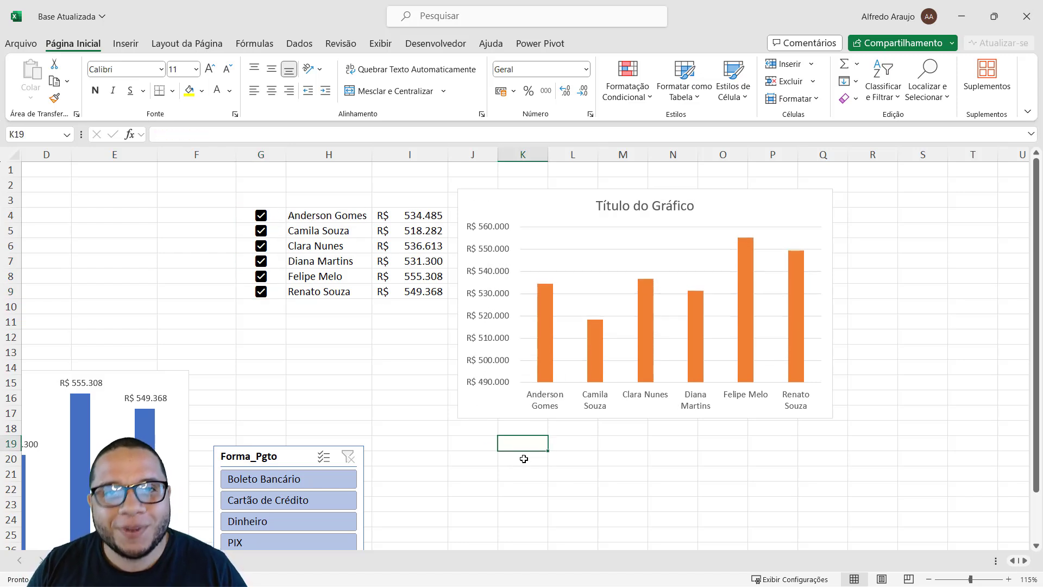